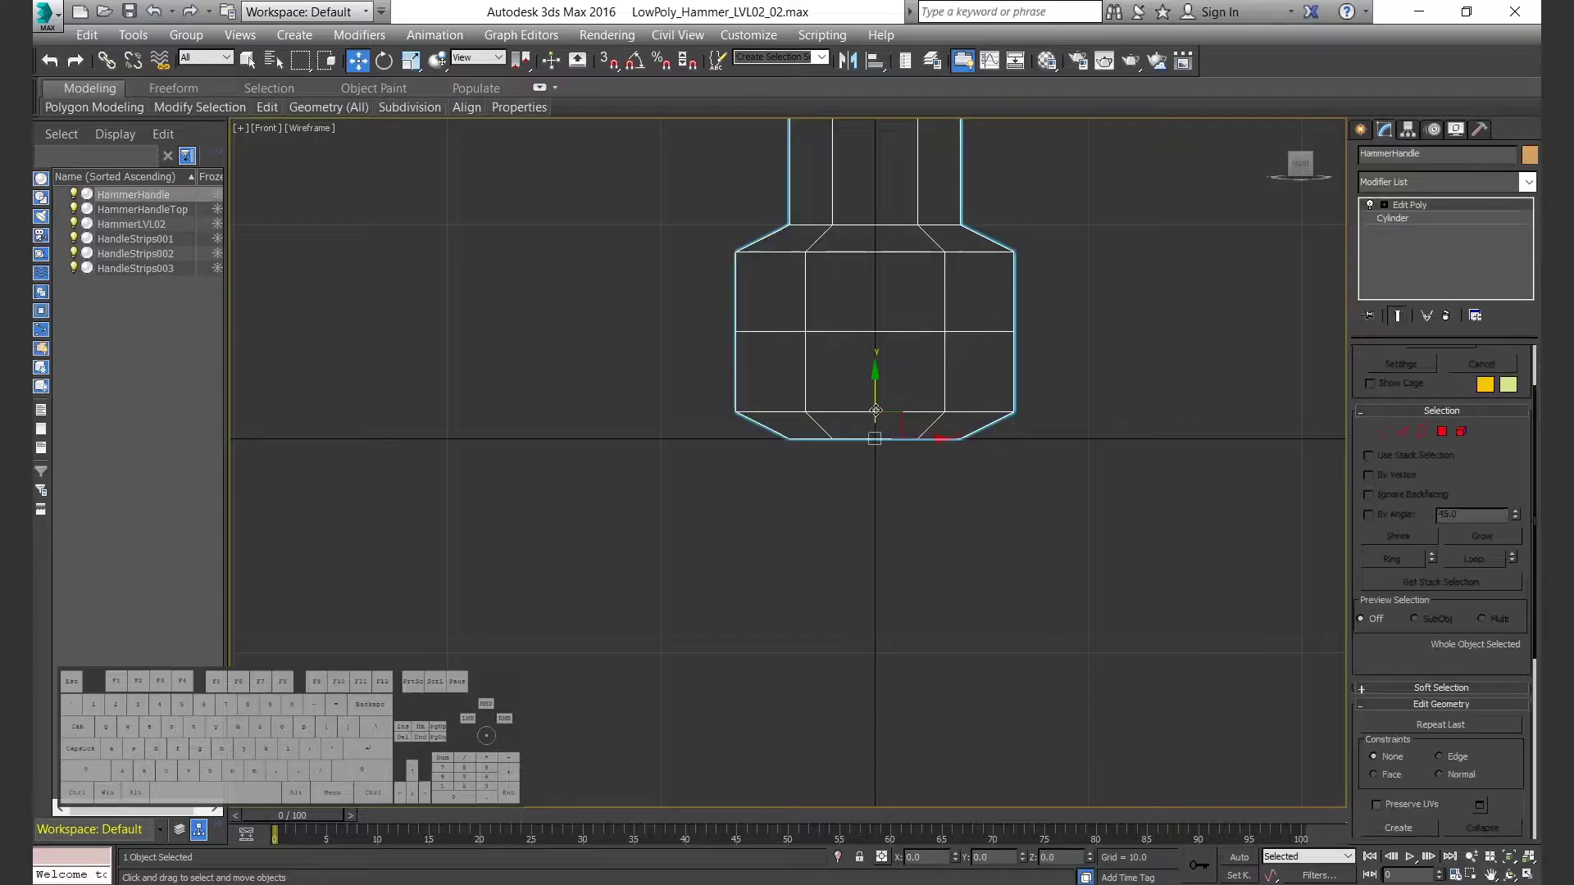
Step: Scale the ring of vertices just above the handle's bottom end inward and move it up slightly
key(r)
mouse_move(878, 399)
mouse_down()
mouse_move(845, 455)
mouse_move(882, 408)
mouse_up()
key(w)
key(r)
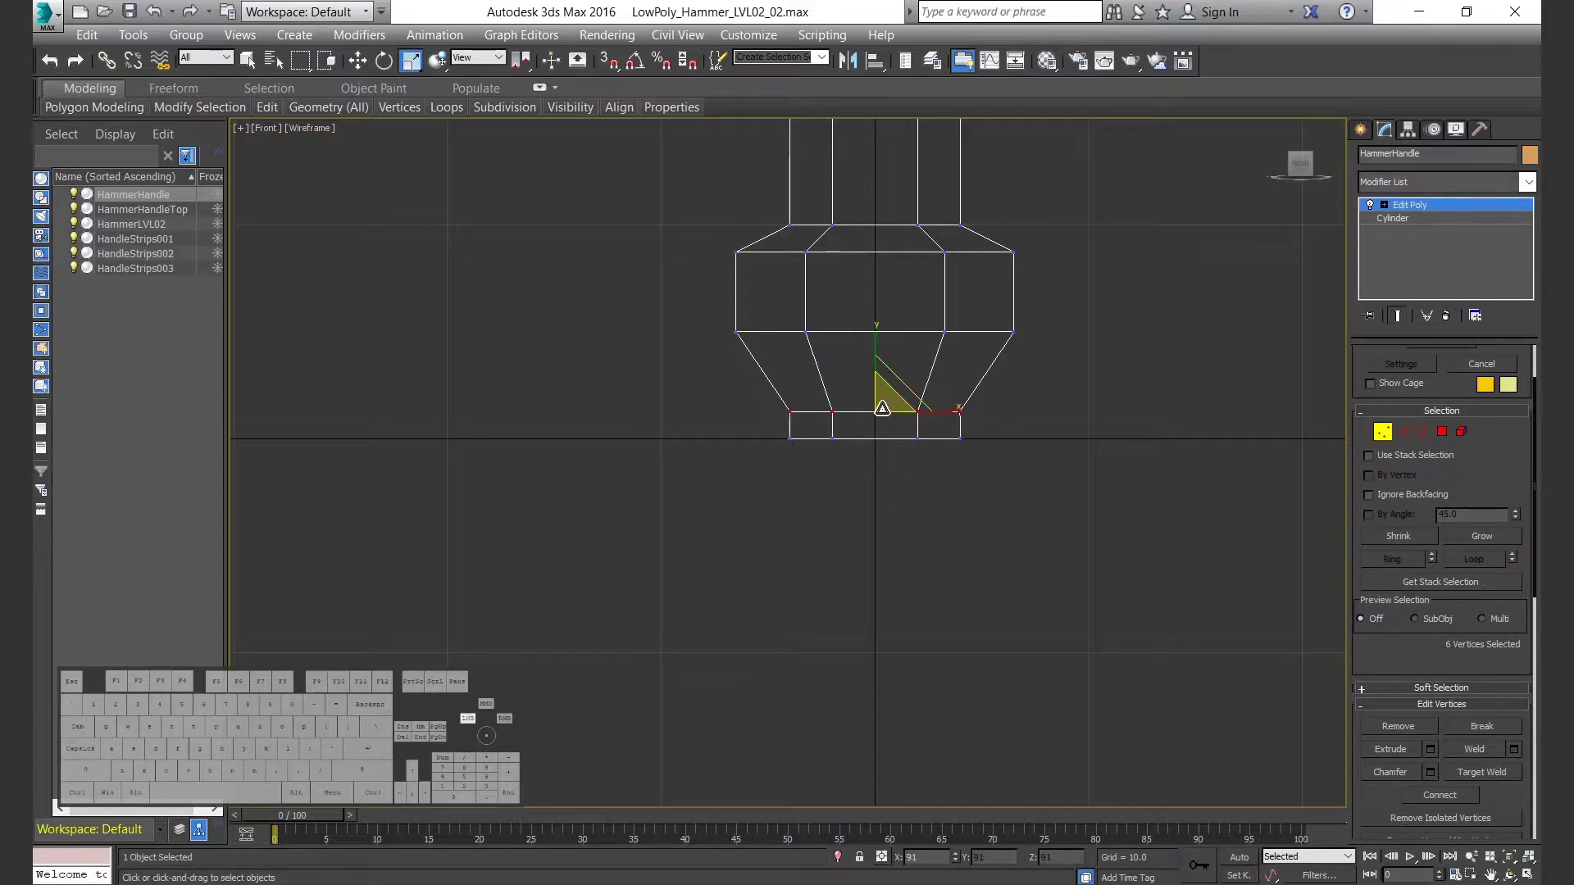
key(w)
drag(876, 351, 876, 304)
Step: Scale the vertices at the very bottom end of the handle inward to taper the tip
drag(729, 401, 1111, 488)
key(r)
drag(880, 432, 875, 465)
key(w)
key(ctrl+z)
key(r)
key(w)
Step: In the Perspective view, connect two opposite vertices across the handle's bottom cap
click(936, 553)
key(alt+w)
click(1032, 740)
key(alt+w)
scroll(984, 664, down, 4)
alt+middle_drag(913, 562, 867, 580)
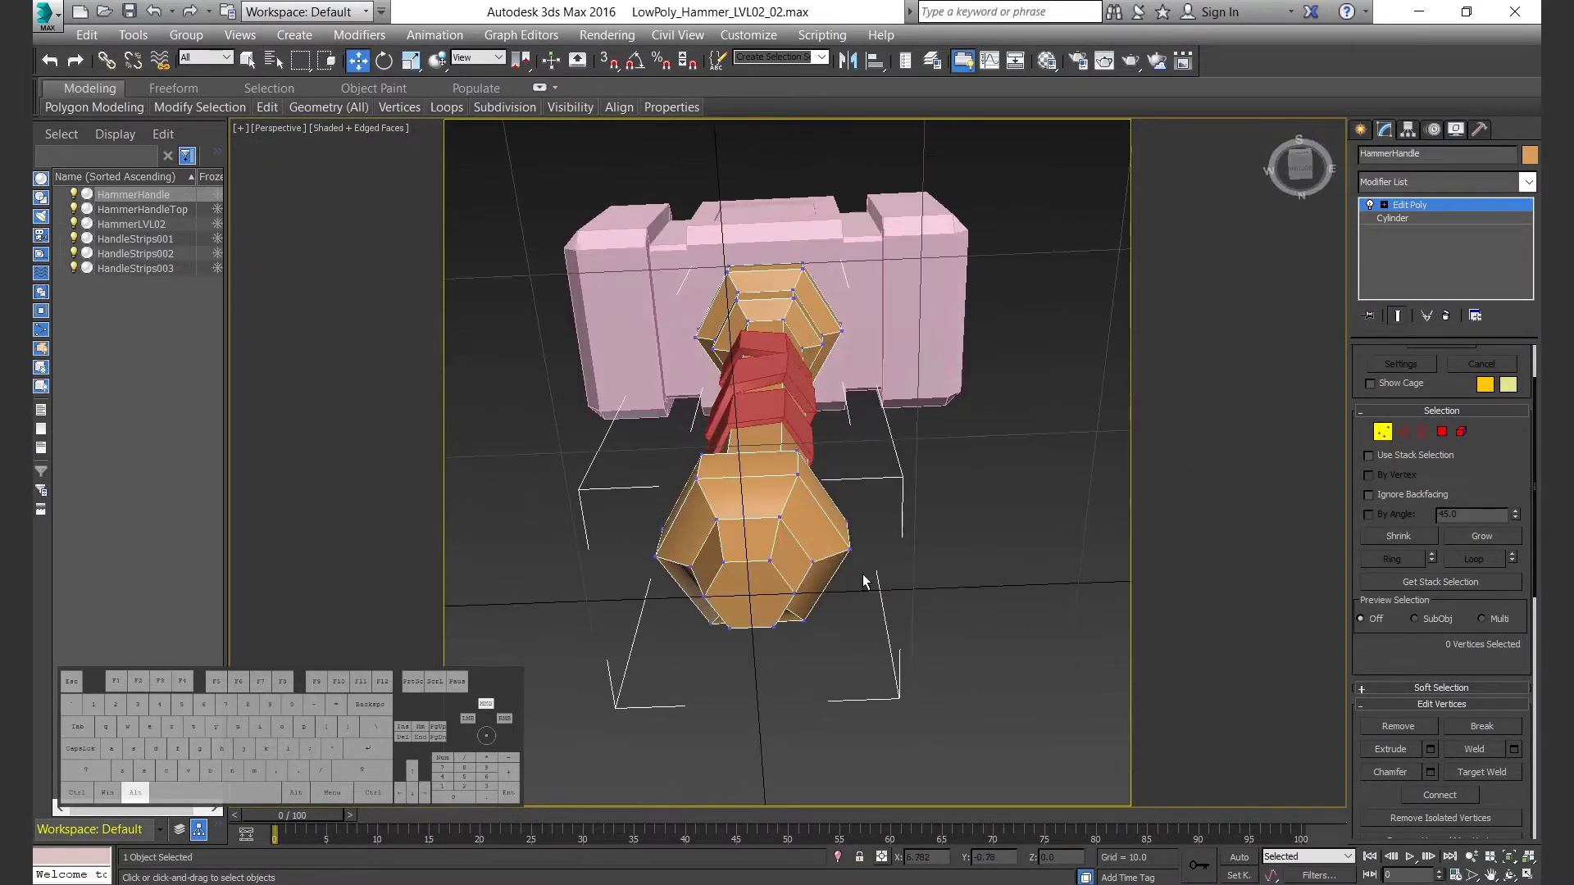
scroll(869, 584, up, 4)
middle_drag(926, 673, 1018, 567)
click(805, 446)
ctrl+click(998, 441)
alt+middle_drag(996, 441, 915, 404)
right_click(916, 404)
click(908, 464)
Step: Isolate HammerHandle and connect two opposite vertices across its top cap
mouse_move(872, 479)
alt+middle_down()
mouse_move(934, 538)
mouse_move(905, 497)
mouse_move(853, 485)
alt+middle_up()
scroll(853, 485, down, 8)
middle_drag(860, 180, 1028, 503)
scroll(808, 504, down, 5)
key(z)
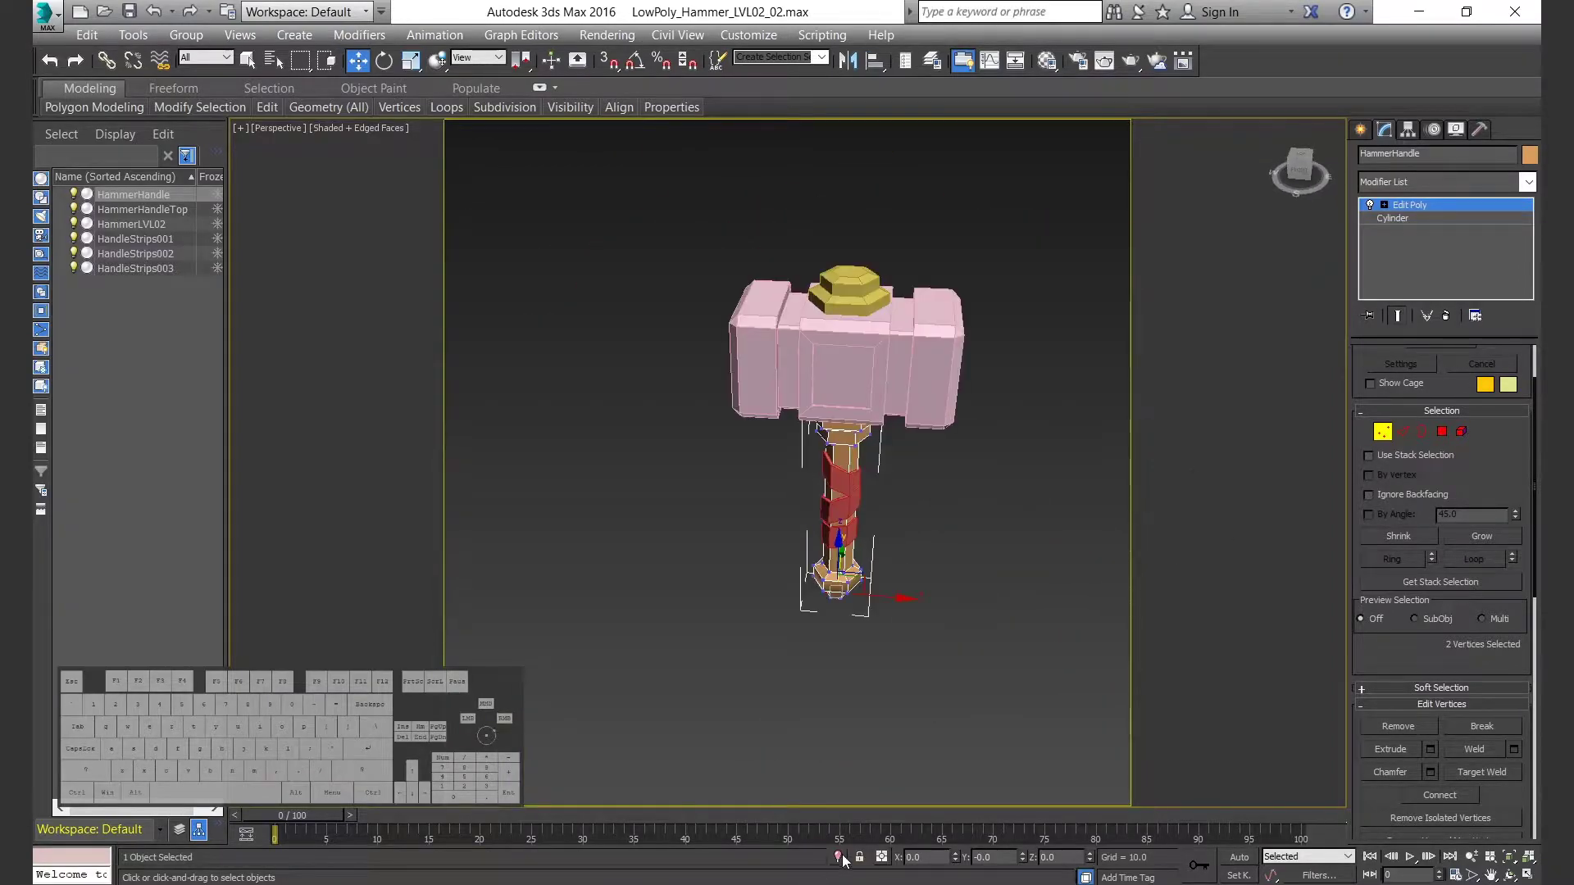
key(alt+q)
click(731, 368)
ctrl+click(856, 382)
right_click(832, 396)
click(813, 459)
Step: Grow the polygon selection from the handle's top cap by two rings, delete those hidden polygons, and exit isolation
scroll(879, 490, down, 6)
alt+middle_drag(880, 490, 885, 545)
middle_drag(885, 545, 811, 403)
scroll(887, 580, up, 3)
scroll(820, 396, up, 3)
scroll(824, 456, down, 5)
scroll(823, 442, up, 4)
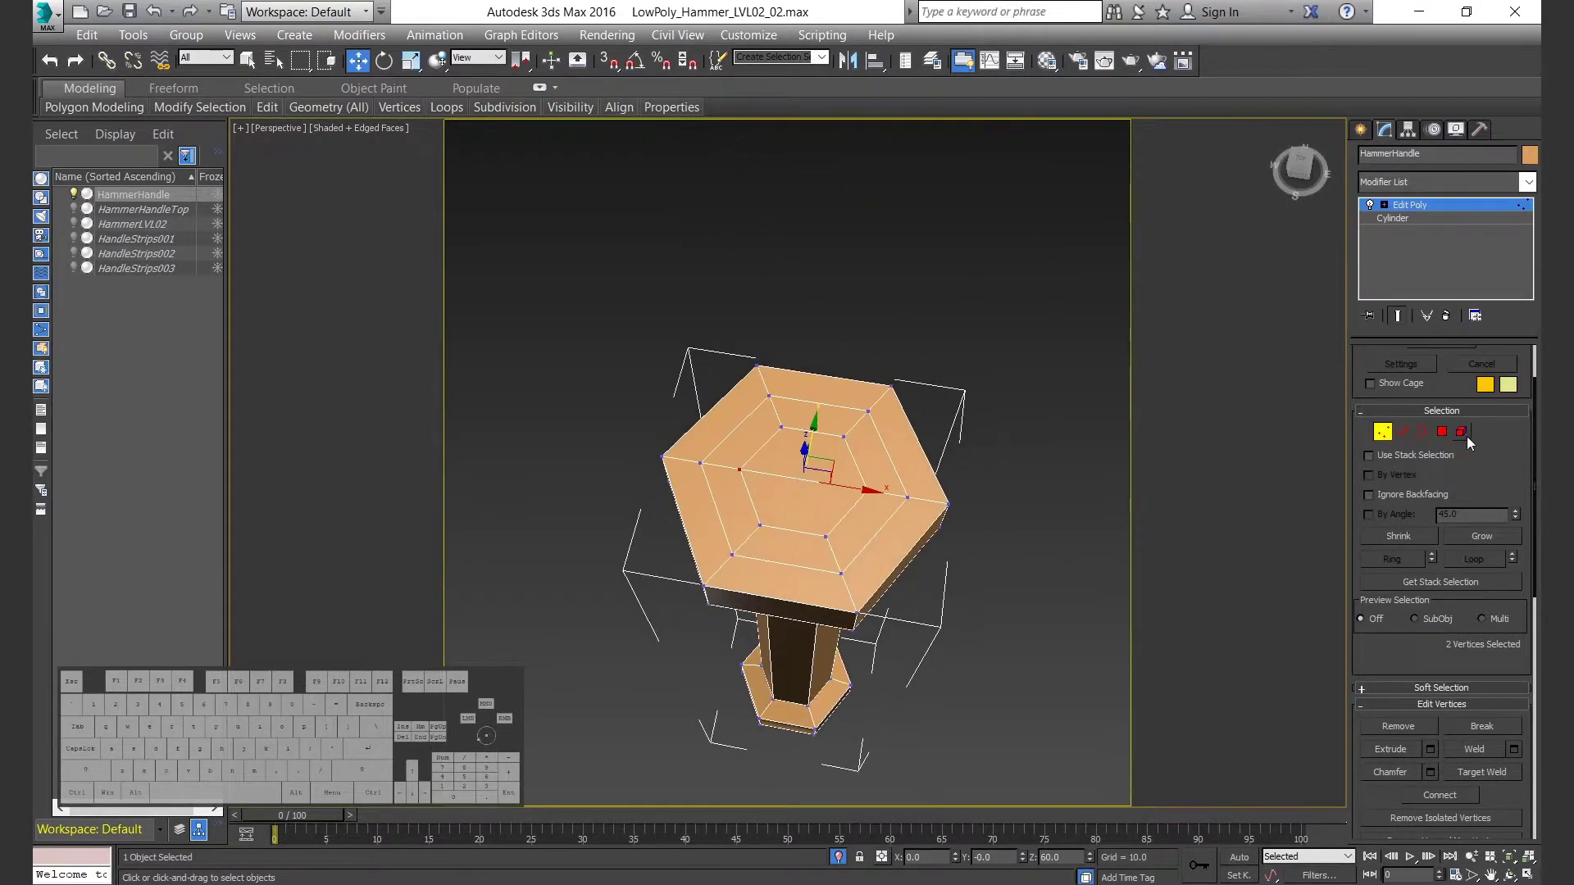
drag(1442, 432, 1441, 432)
double_click(1495, 538)
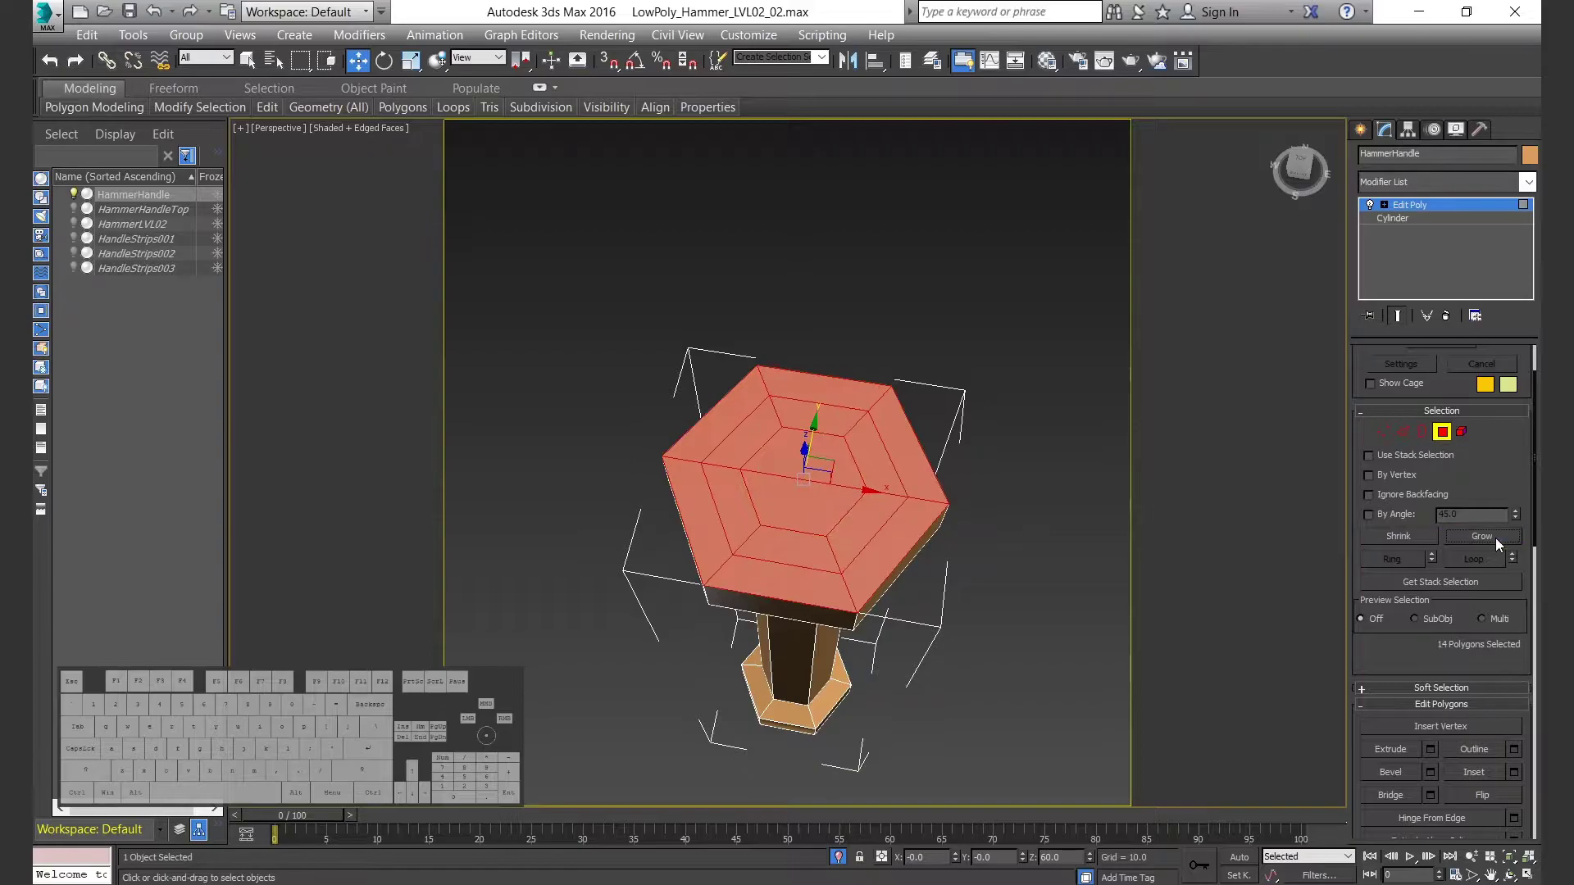
key(Delete)
click(1443, 432)
click(956, 677)
alt+middle_drag(957, 676, 955, 525)
scroll(955, 525, down, 3)
middle_drag(955, 525, 849, 573)
click(838, 857)
Step: Isolate HammerHandleTop and delete its underside polygons, growing the selection outward from the central hexagon
scroll(874, 629, down, 3)
scroll(849, 573, up, 5)
click(812, 300)
key(alt+q)
key(4)
click(785, 560)
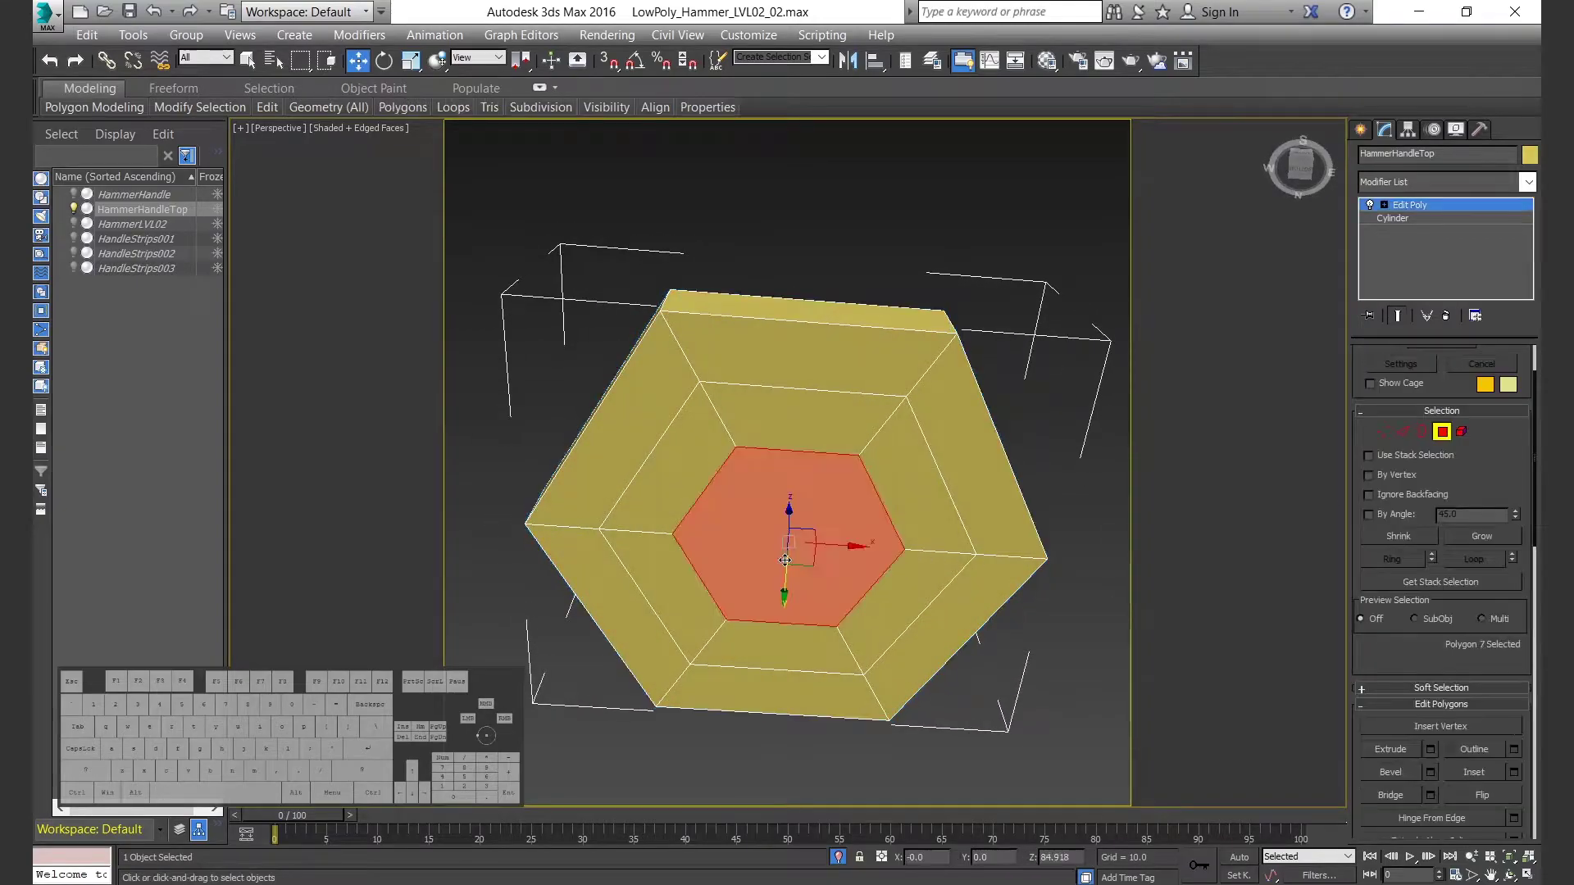
double_click(1487, 543)
key(Delete)
click(1442, 432)
Step: Examine the remaining HammerHandleTop geometry by selecting it as a whole element
scroll(680, 558, down, 5)
alt+middle_drag(684, 500, 813, 553)
scroll(788, 559, down, 2)
key(5)
scroll(1408, 630, down, 5)
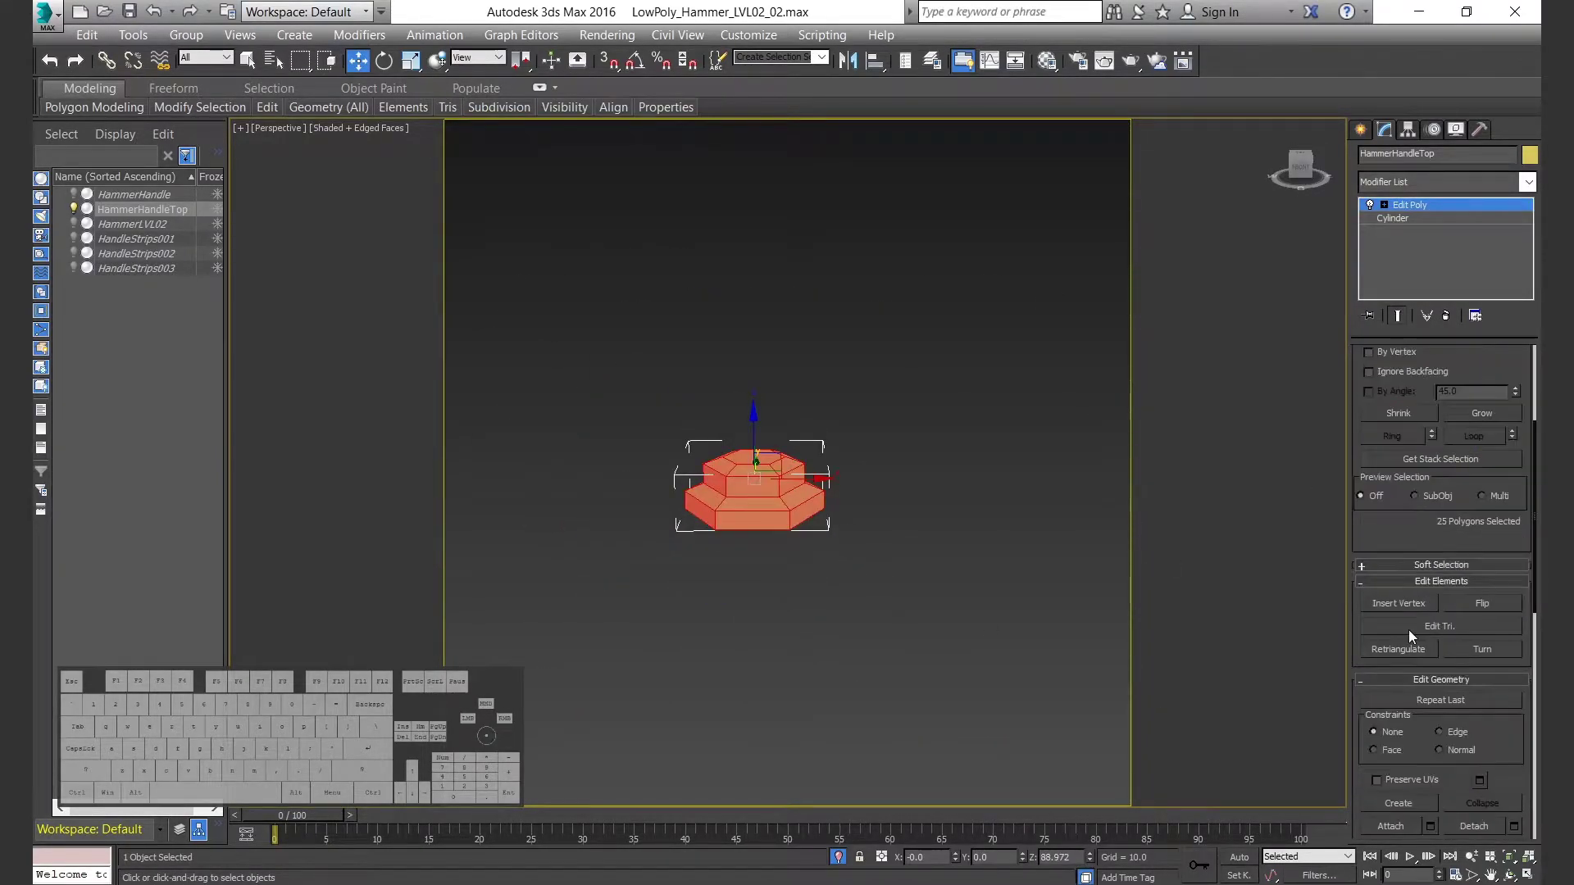
scroll(1408, 630, down, 5)
scroll(1496, 520, up, 10)
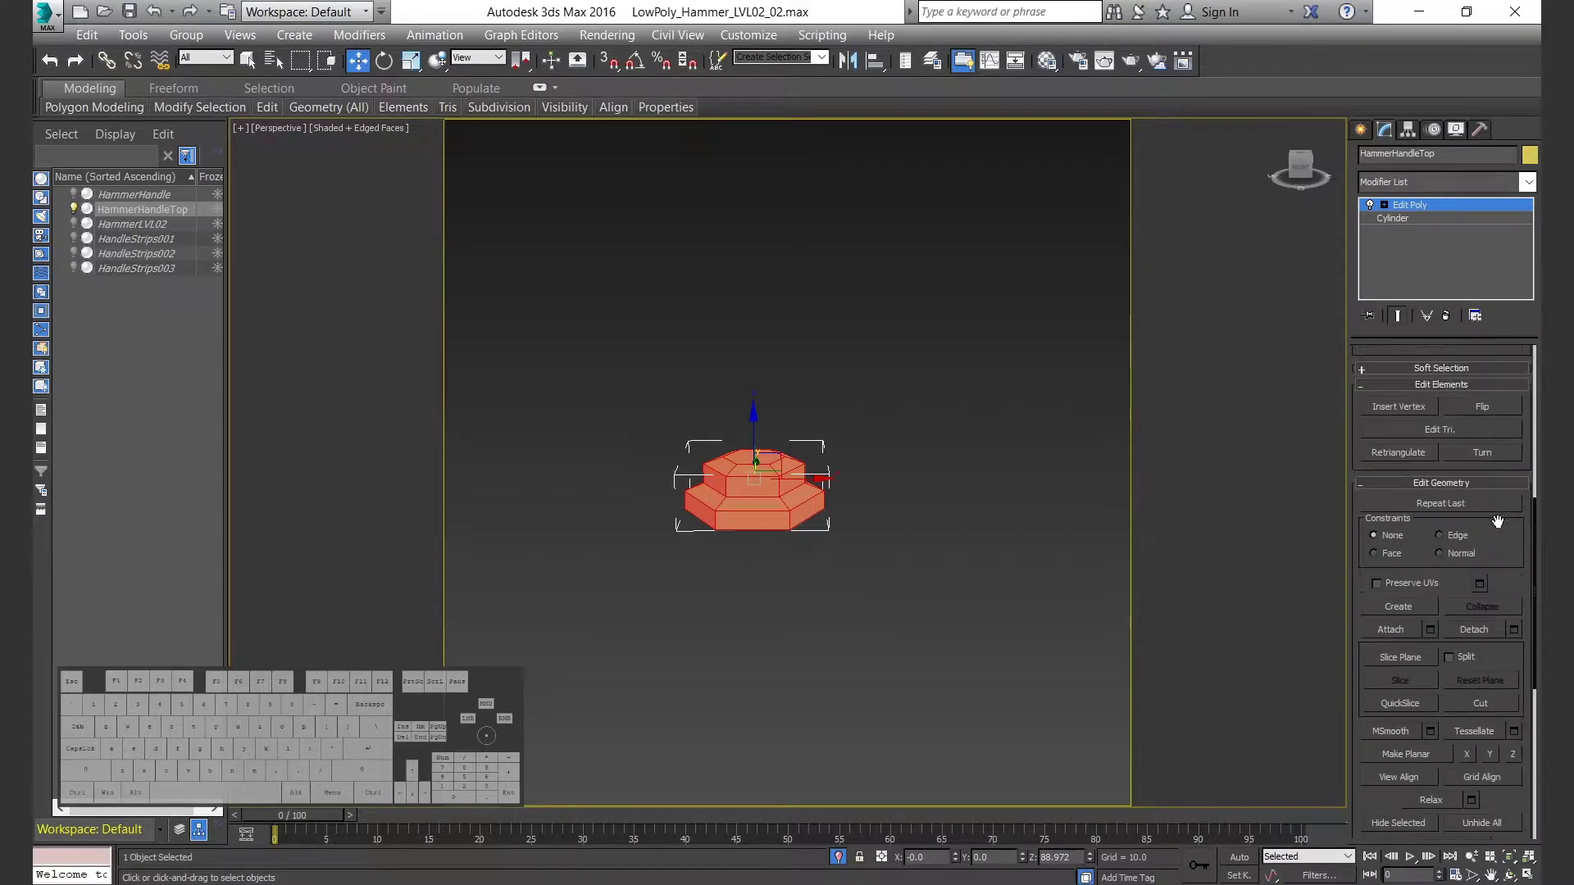
click(1462, 435)
click(744, 636)
Step: Exit isolation and, in the Front view, widen HammerLVL02 to about 120% along the X axis
click(839, 859)
alt+middle_drag(918, 641, 855, 427)
click(855, 426)
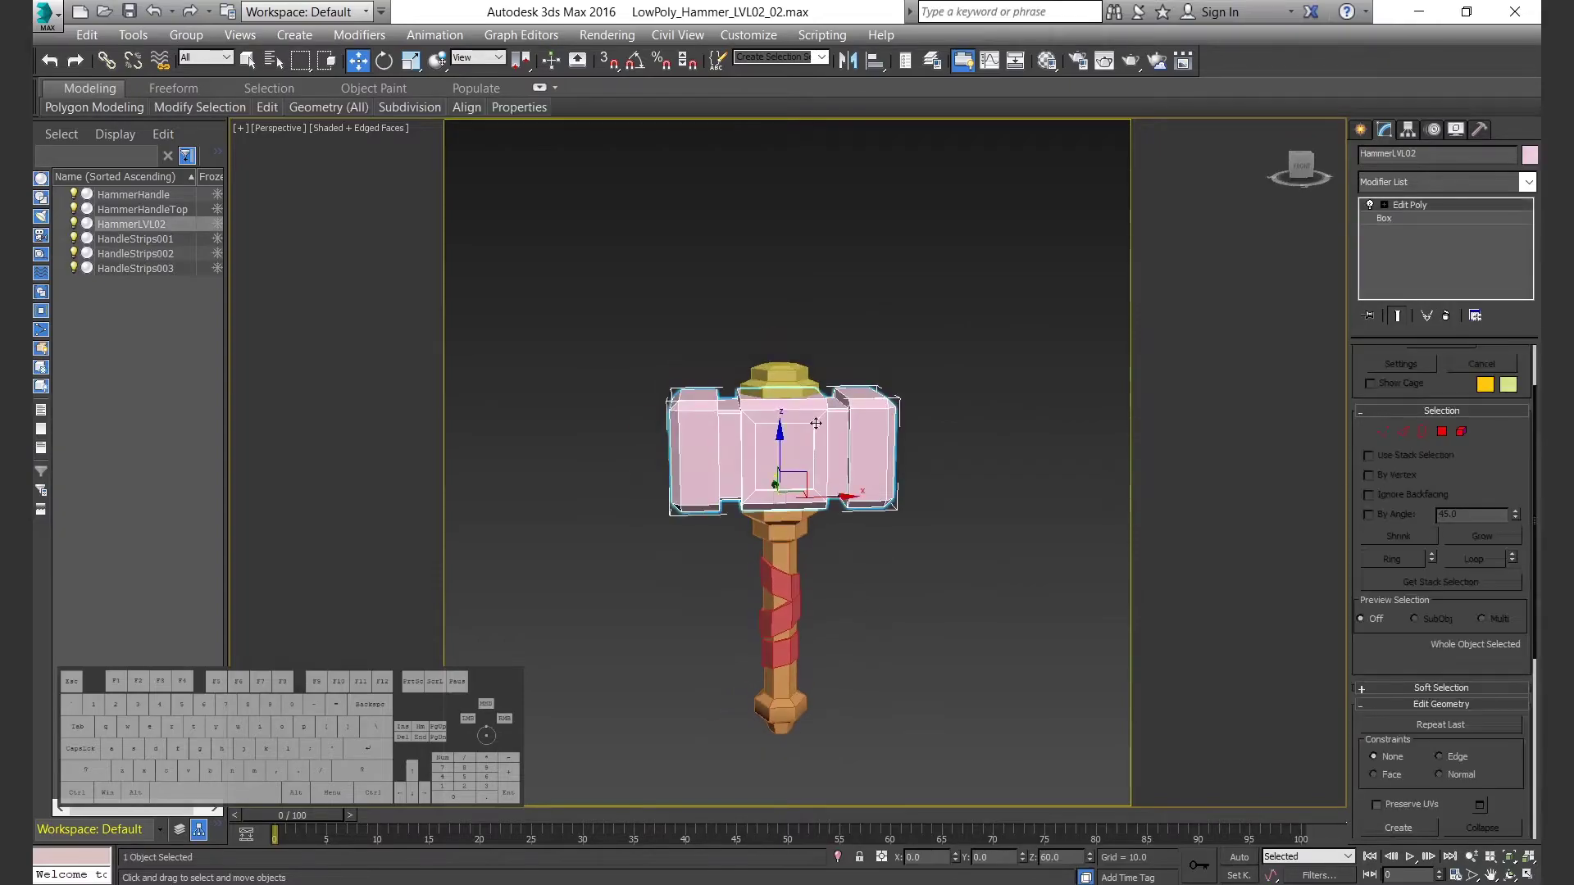
key(alt+w)
middle_click(967, 346)
key(alt+w)
scroll(877, 427, down, 6)
scroll(868, 351, up, 5)
key(r)
drag(979, 448, 996, 447)
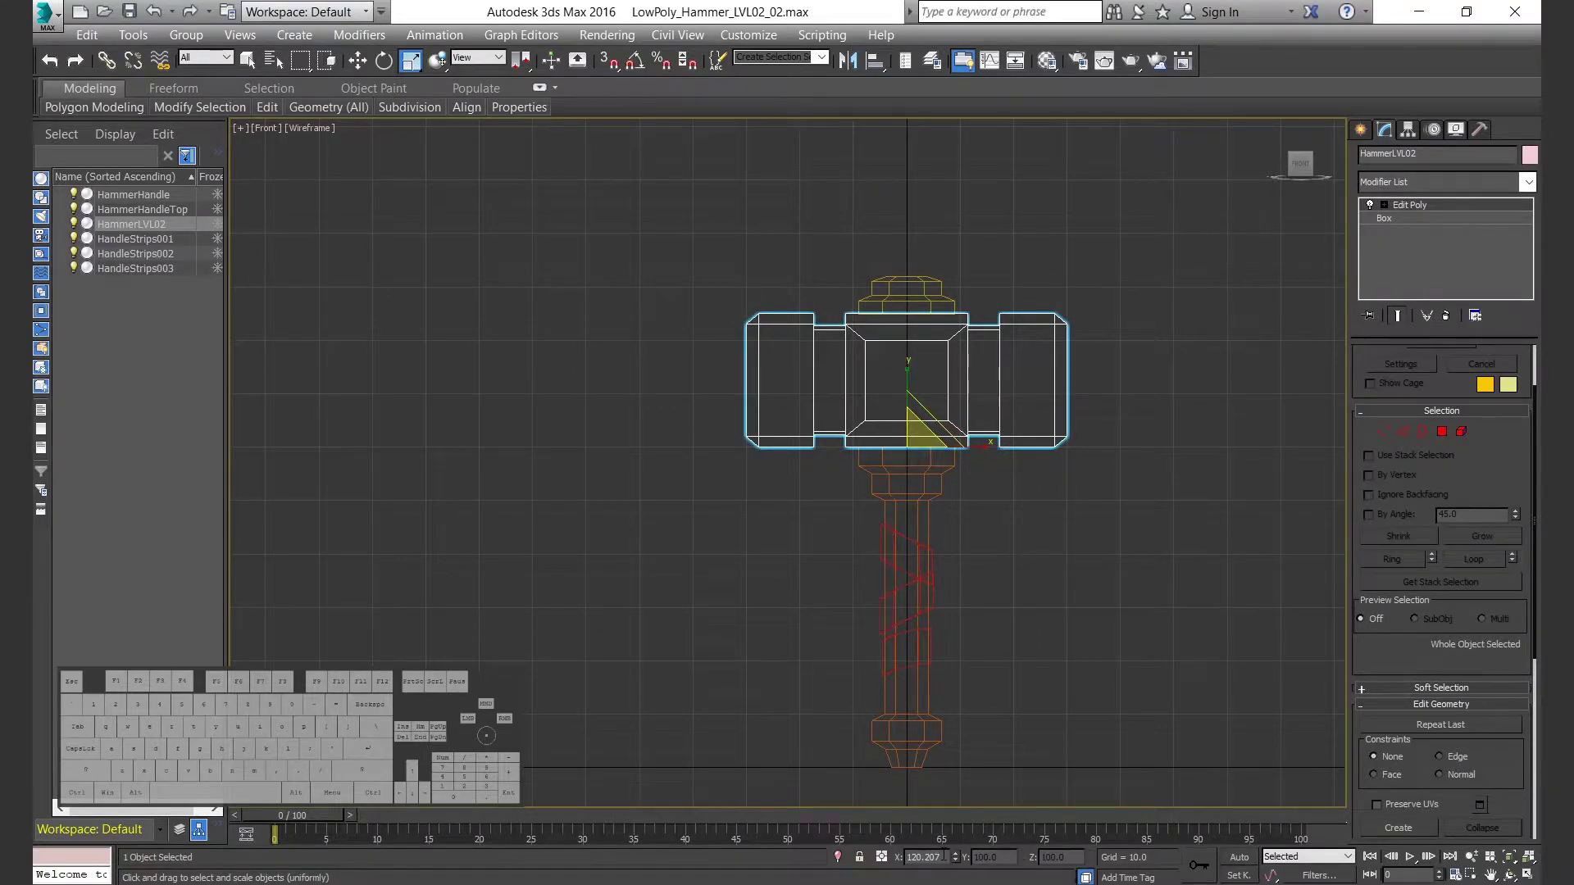
key(r)
key(Return)
click(1110, 577)
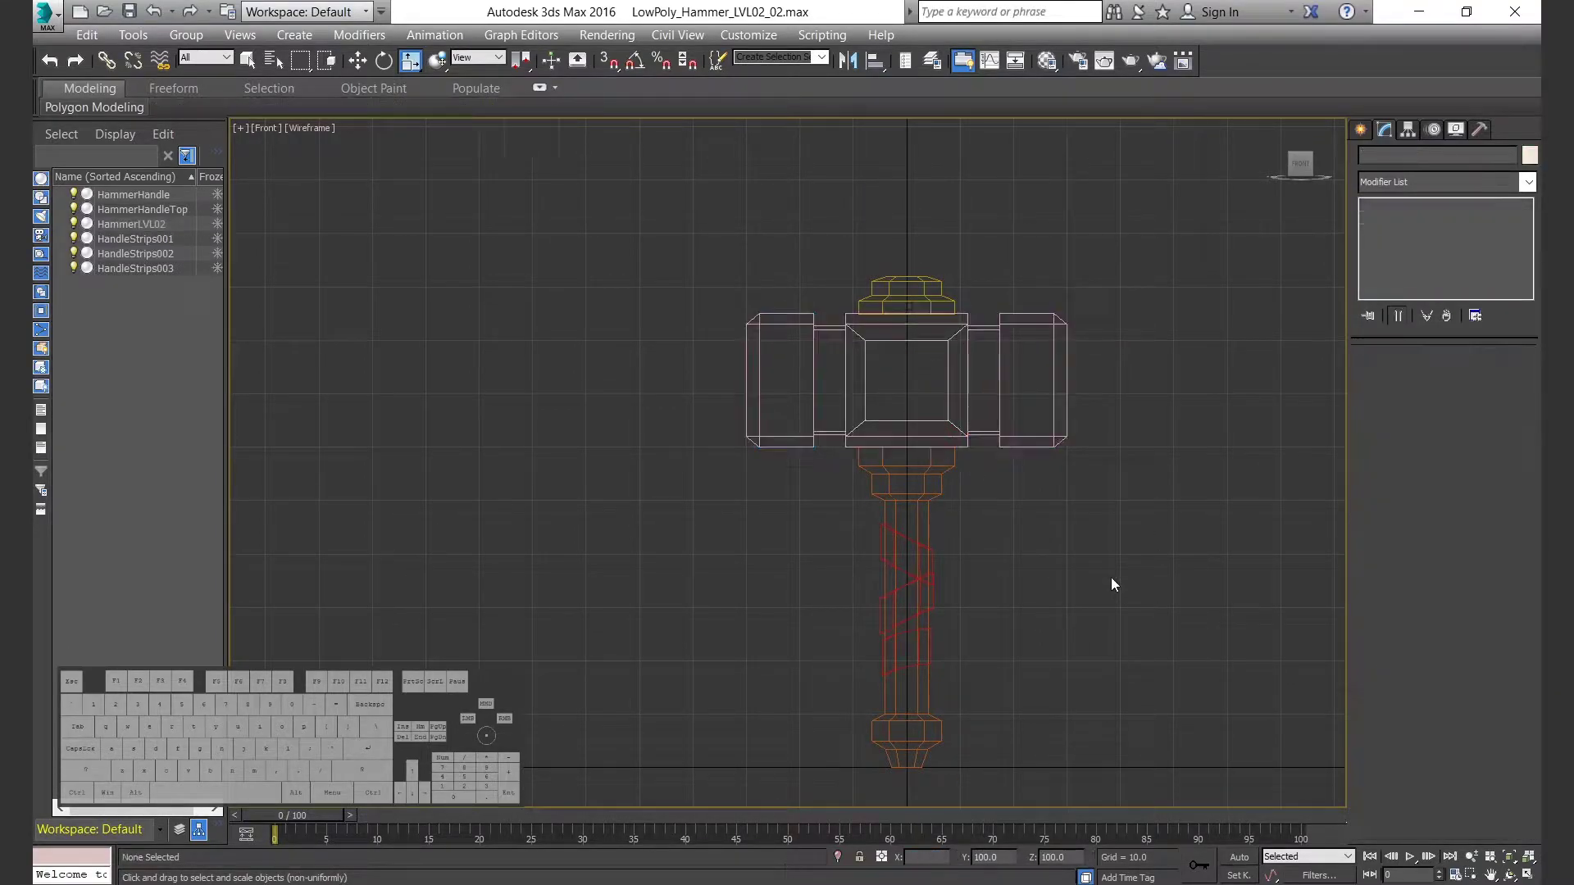
Step: Examine the hammer's proportions in the Perspective view and the other viewports
key(p)
mouse_move(1020, 616)
alt+middle_down()
mouse_move(871, 525)
mouse_move(948, 631)
mouse_move(1032, 680)
alt+middle_up()
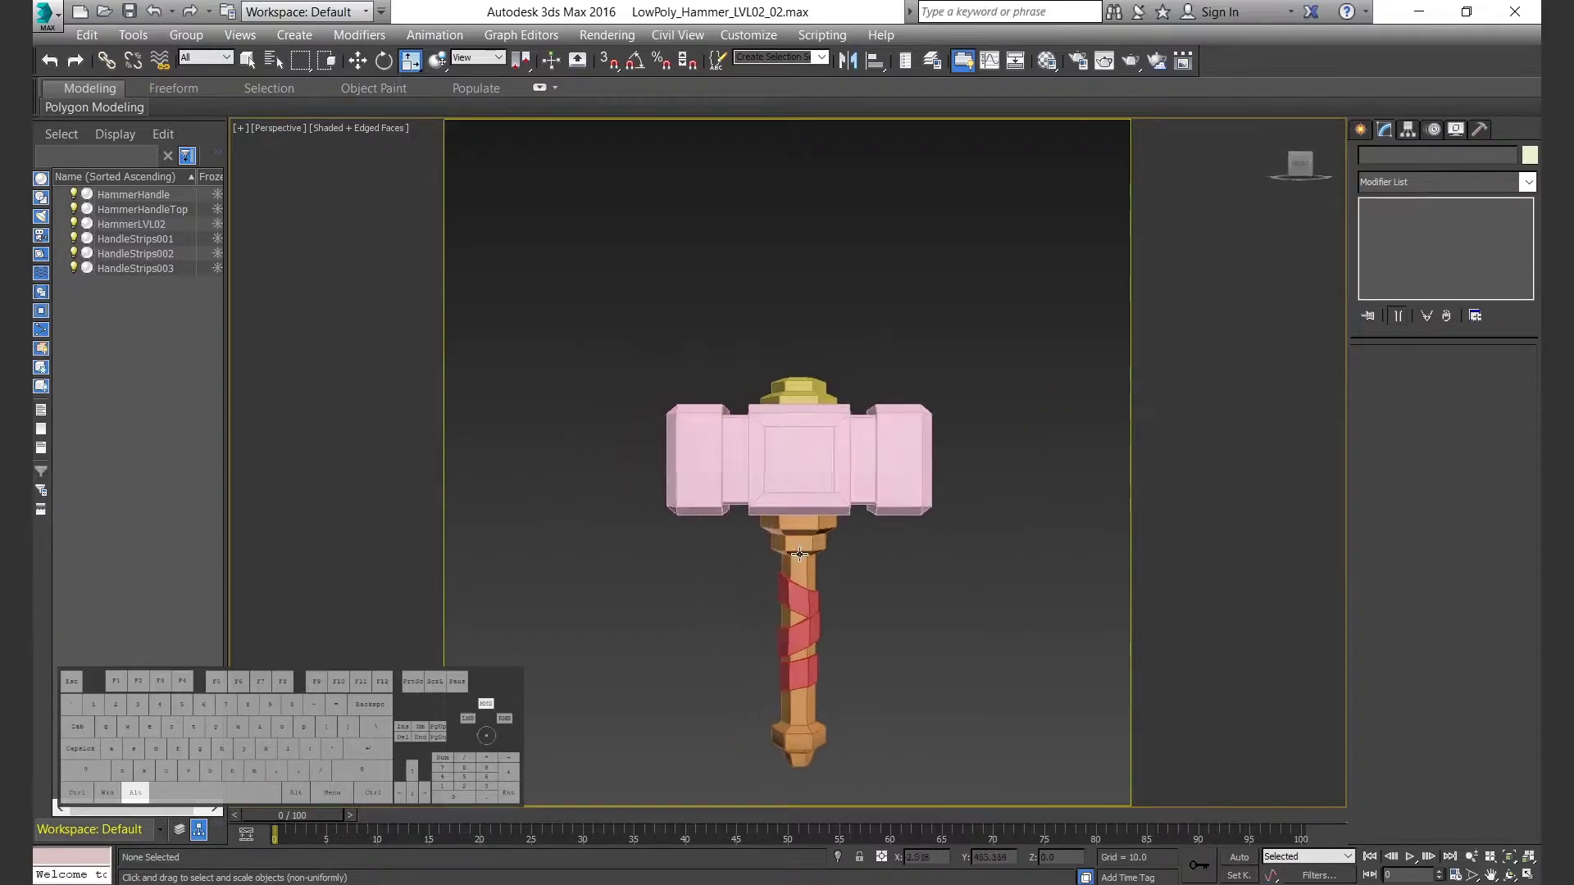
key(alt+w)
click(943, 434)
key(alt+w)
key(alt+w)
click(885, 492)
key(alt+w)
alt+middle_drag(721, 393, 762, 463)
alt+middle_drag(763, 464, 713, 500)
key(alt+w)
click(963, 438)
key(alt+w)
key(alt+w)
click(919, 567)
key(alt+w)
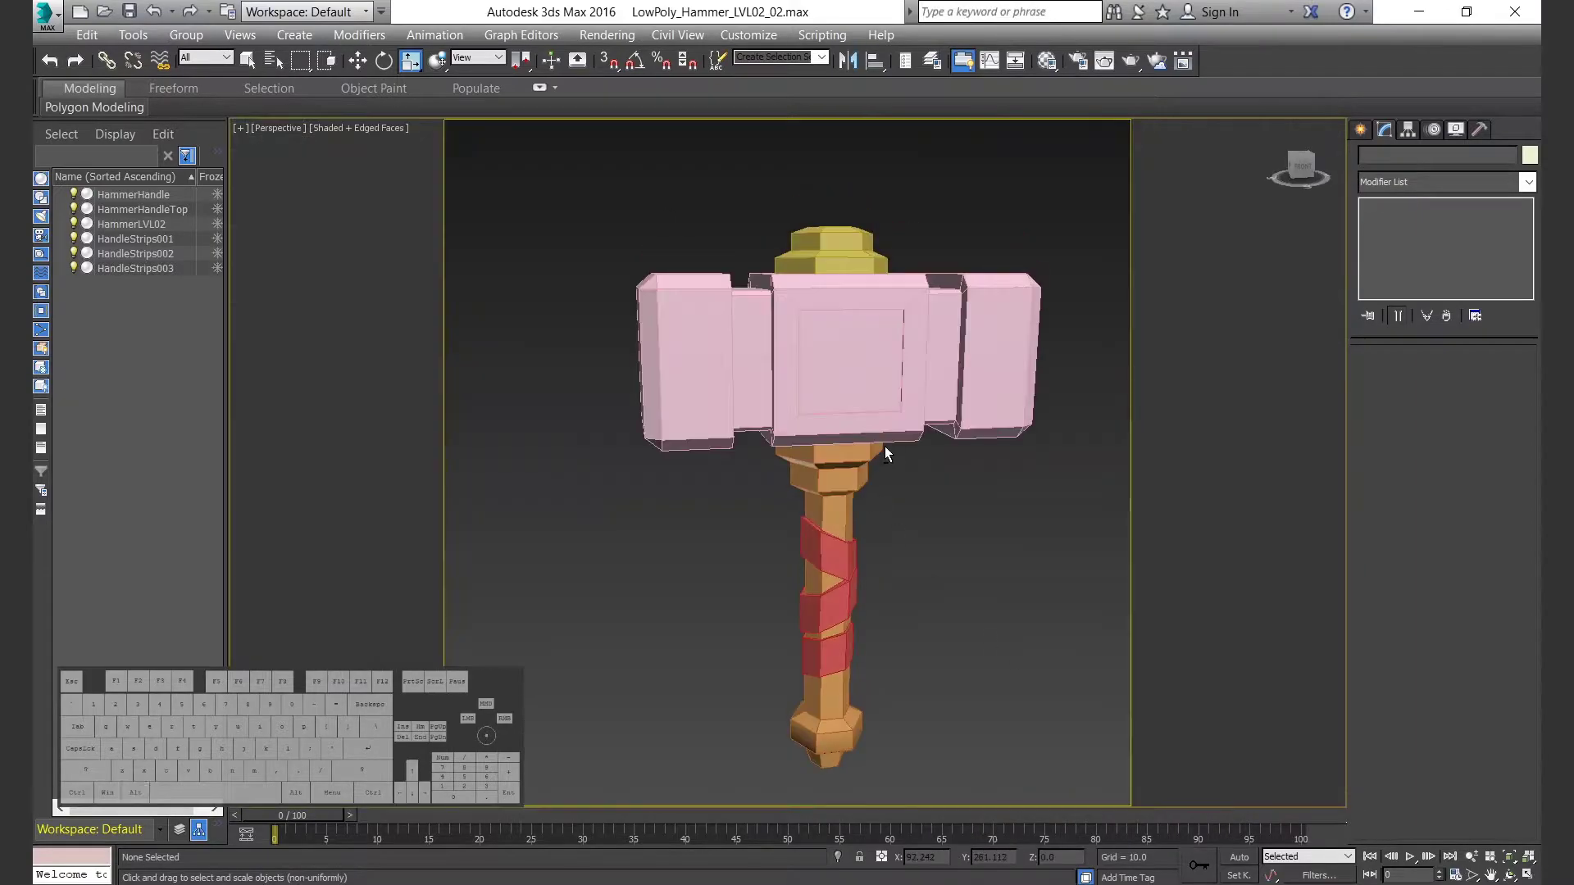
Step: Turn off the safe frame in the Perspective viewport and open the Material Editor
key(shift+f)
alt+middle_drag(945, 516, 780, 466)
key(m)
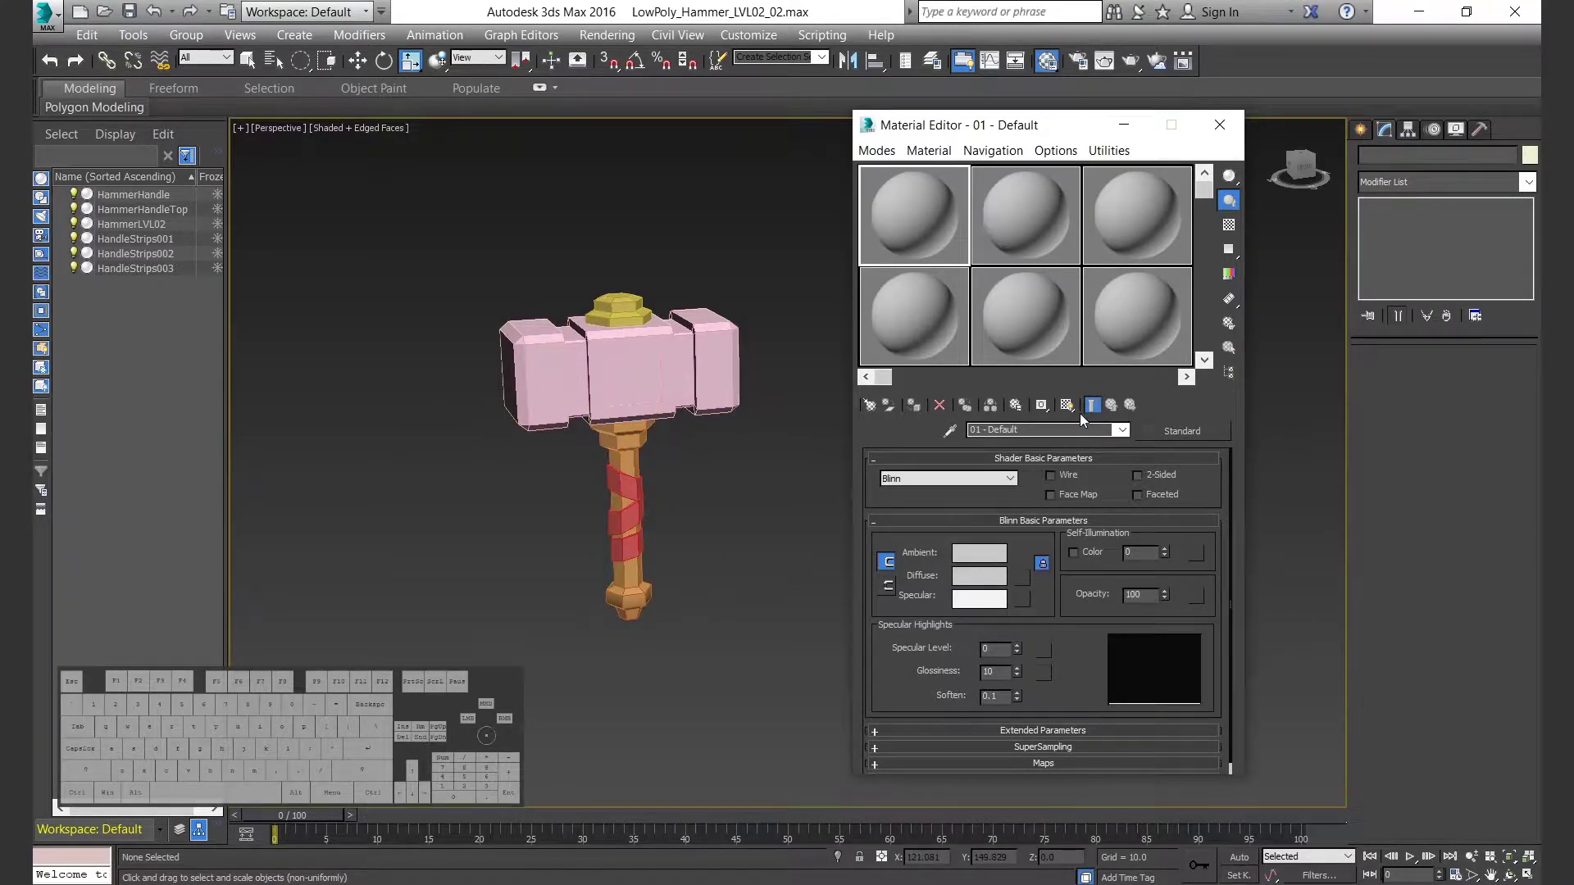
Step: Change the first material to Multi/Sub-Object, discarding the old material, and name it LVL02HammerMaterial
click(1183, 430)
double_click(636, 338)
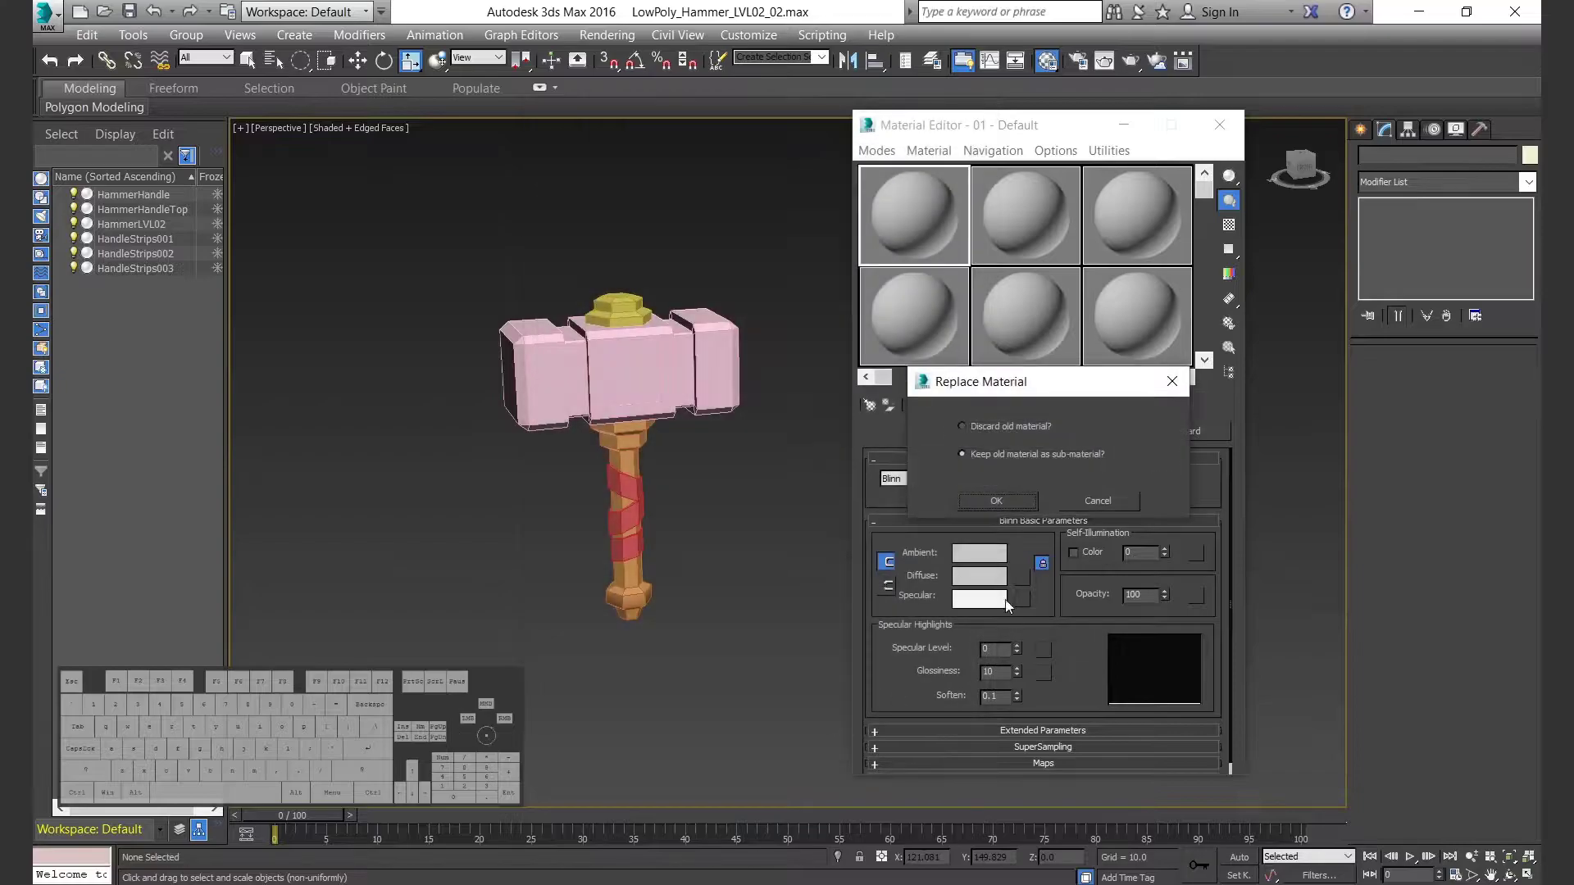
click(1029, 502)
text(L)
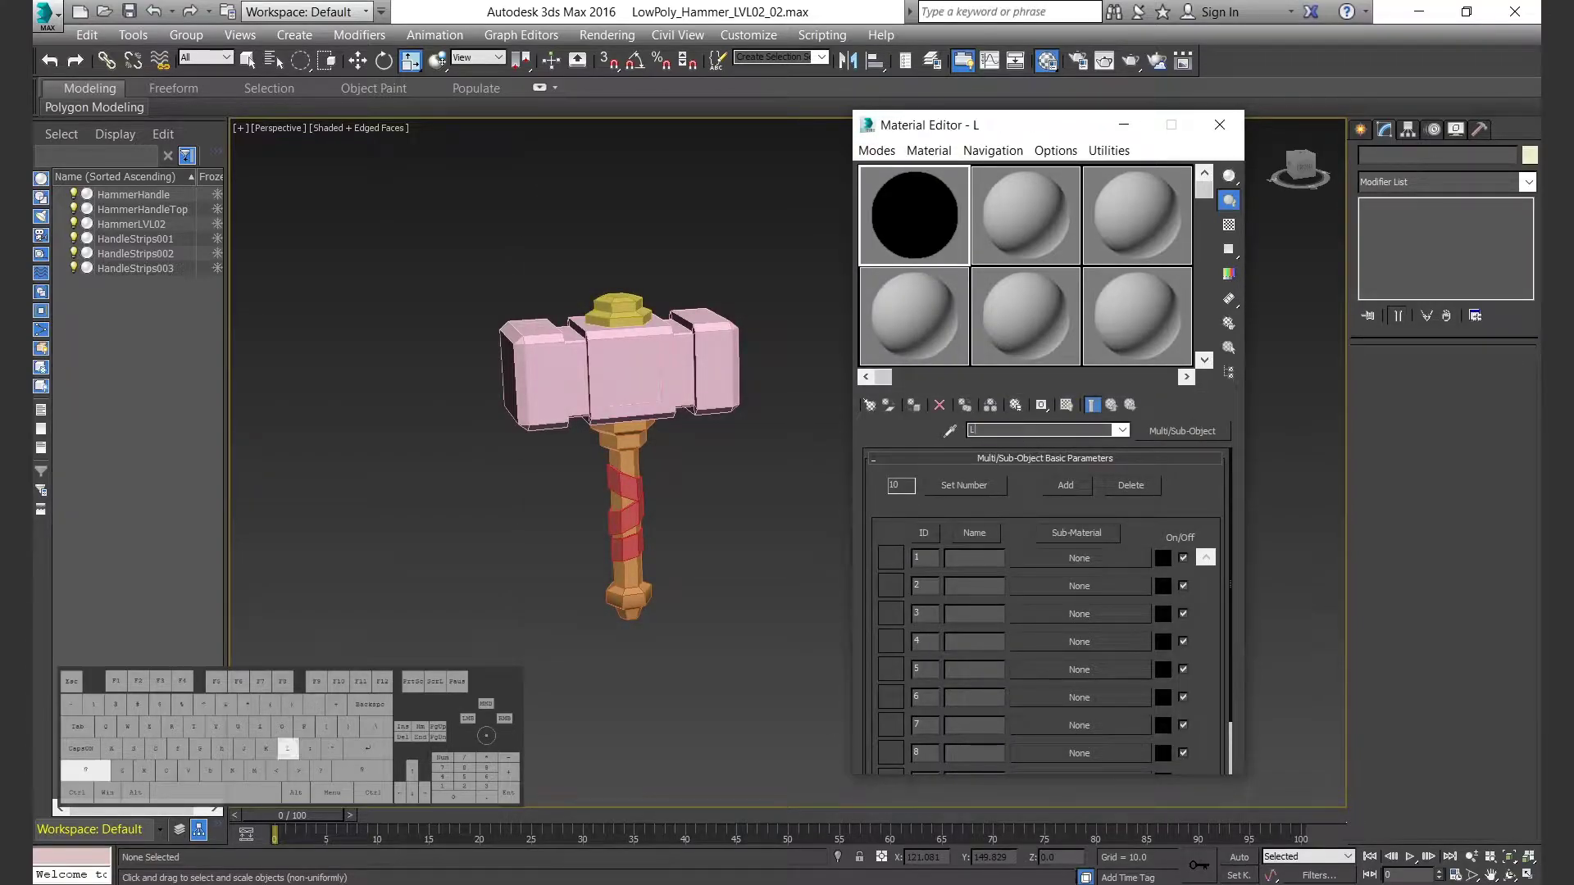
text(VL02HammerMaterial)
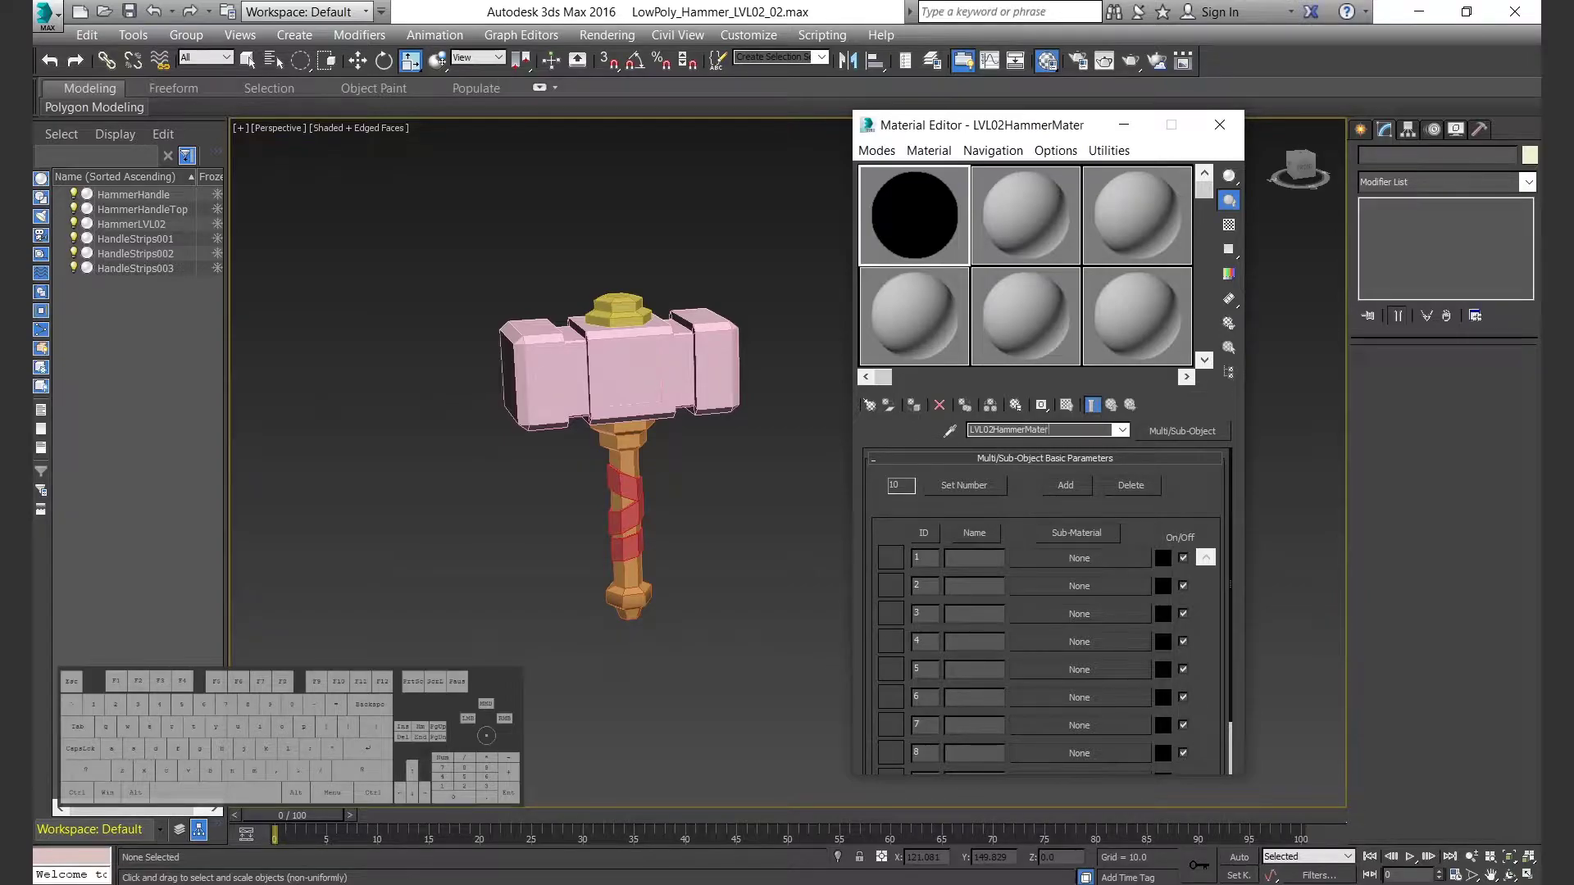
Step: Reduce LVL02HammerMaterial to five sub-material slots
click(1131, 485)
click(1147, 485)
click(1147, 486)
click(1148, 485)
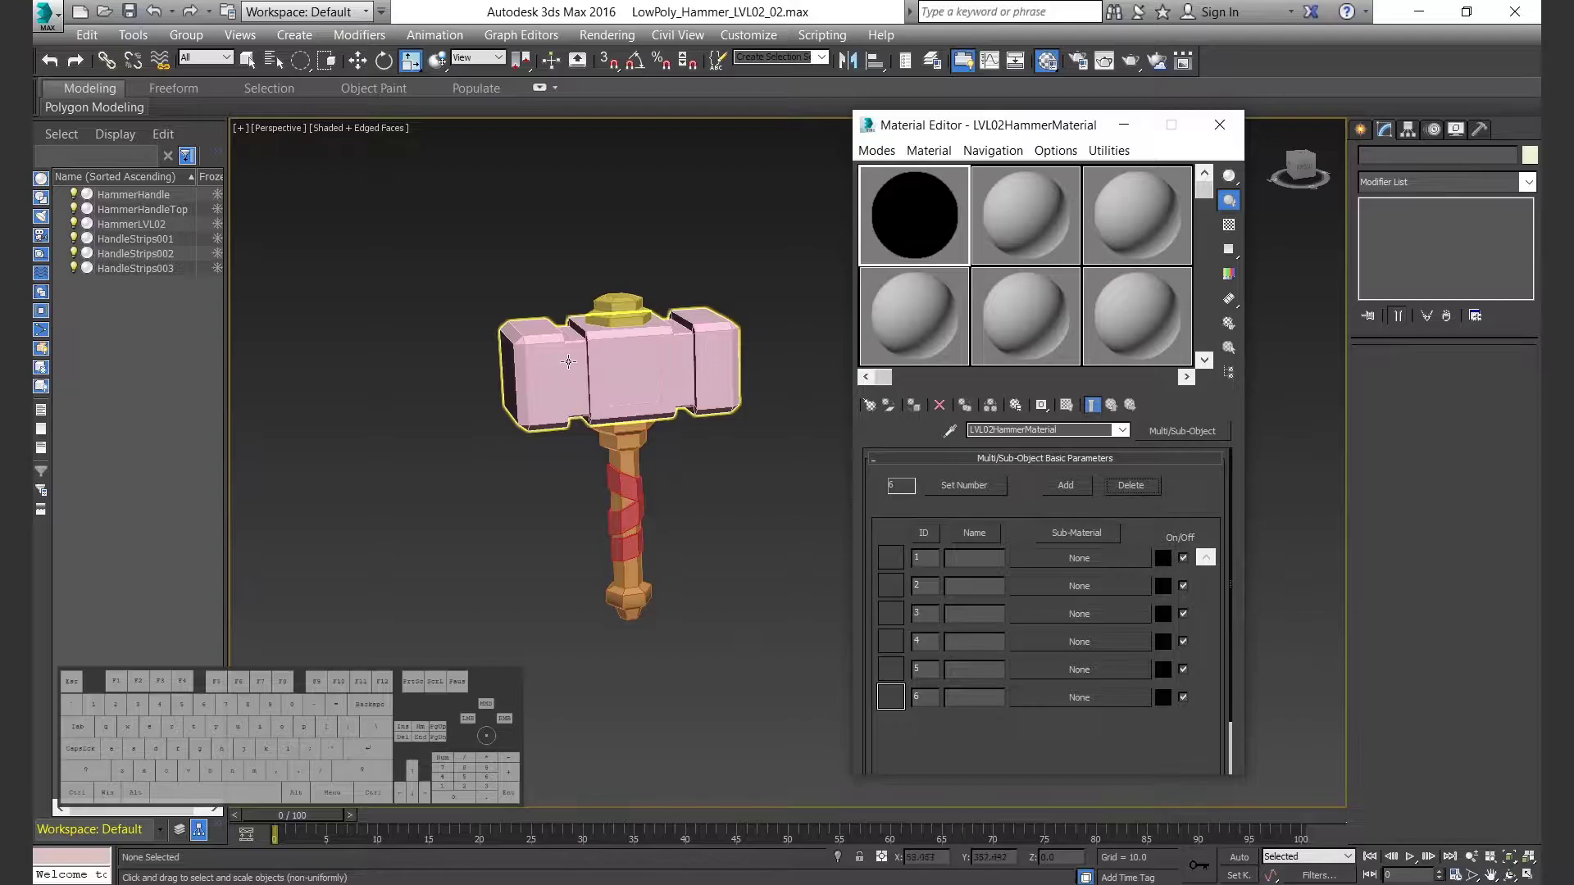
click(1126, 488)
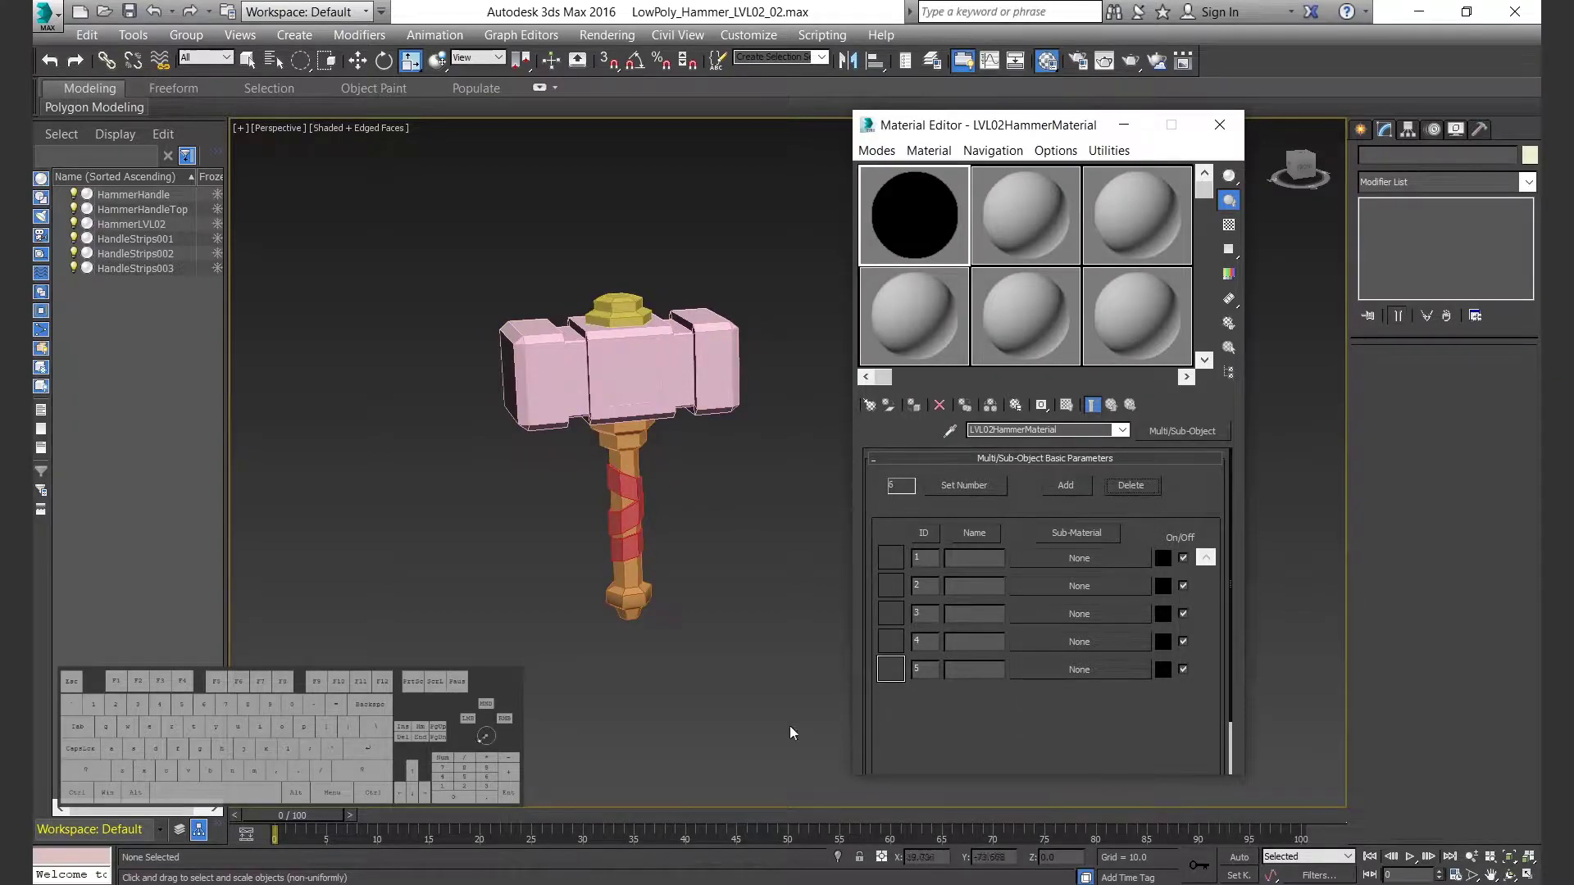
Step: Create a Standard sub-material in slot 1 and name it StoneHammerColor
click(1079, 558)
click(602, 363)
click(840, 744)
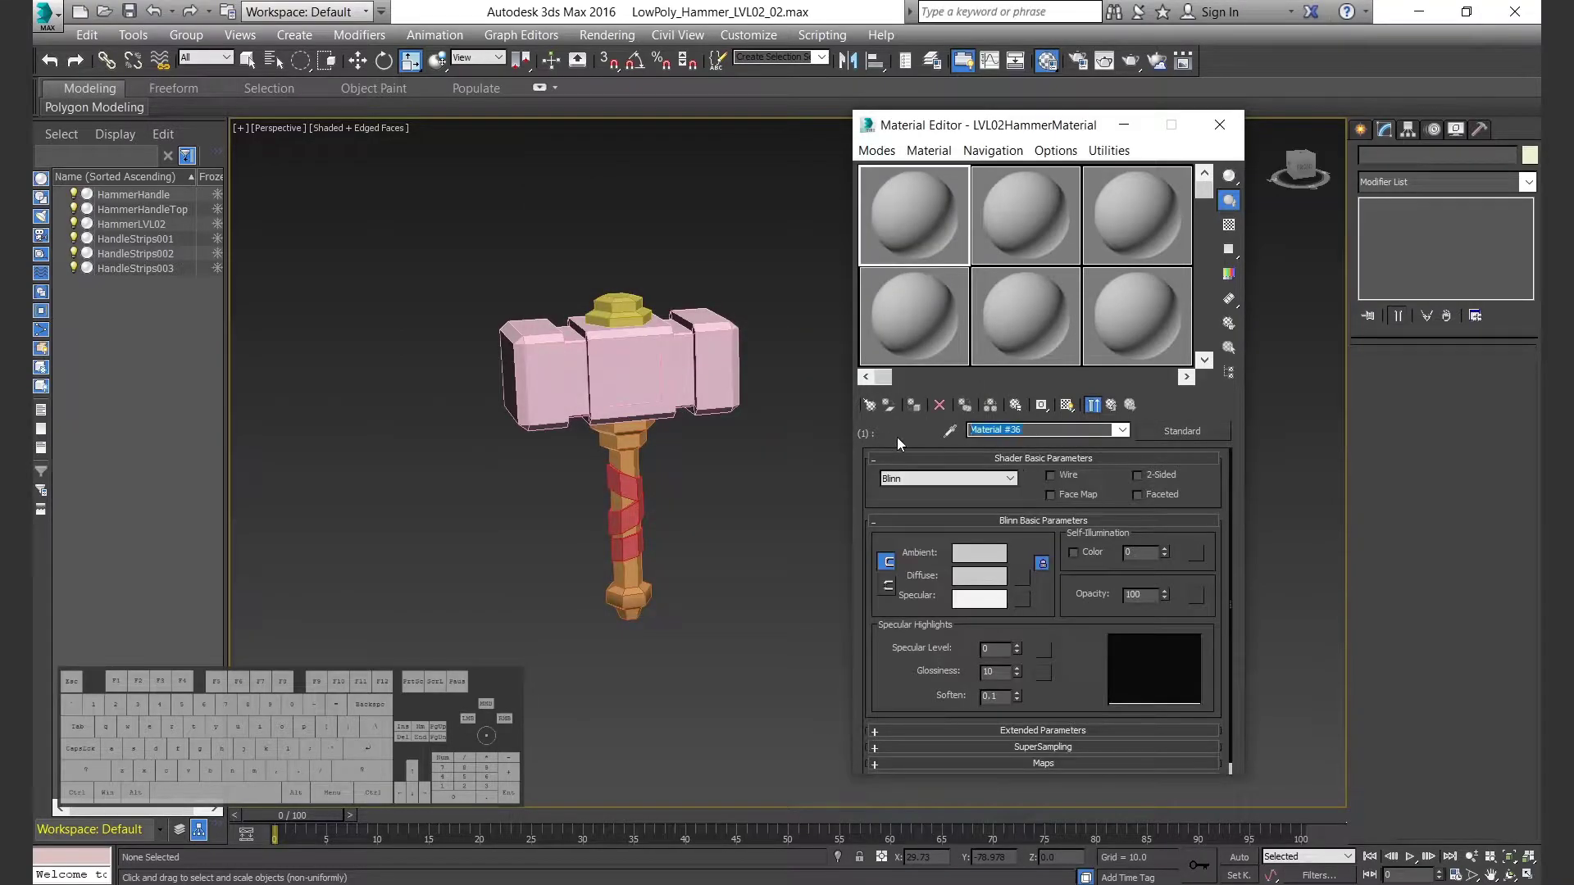
text(StoneHammerC)
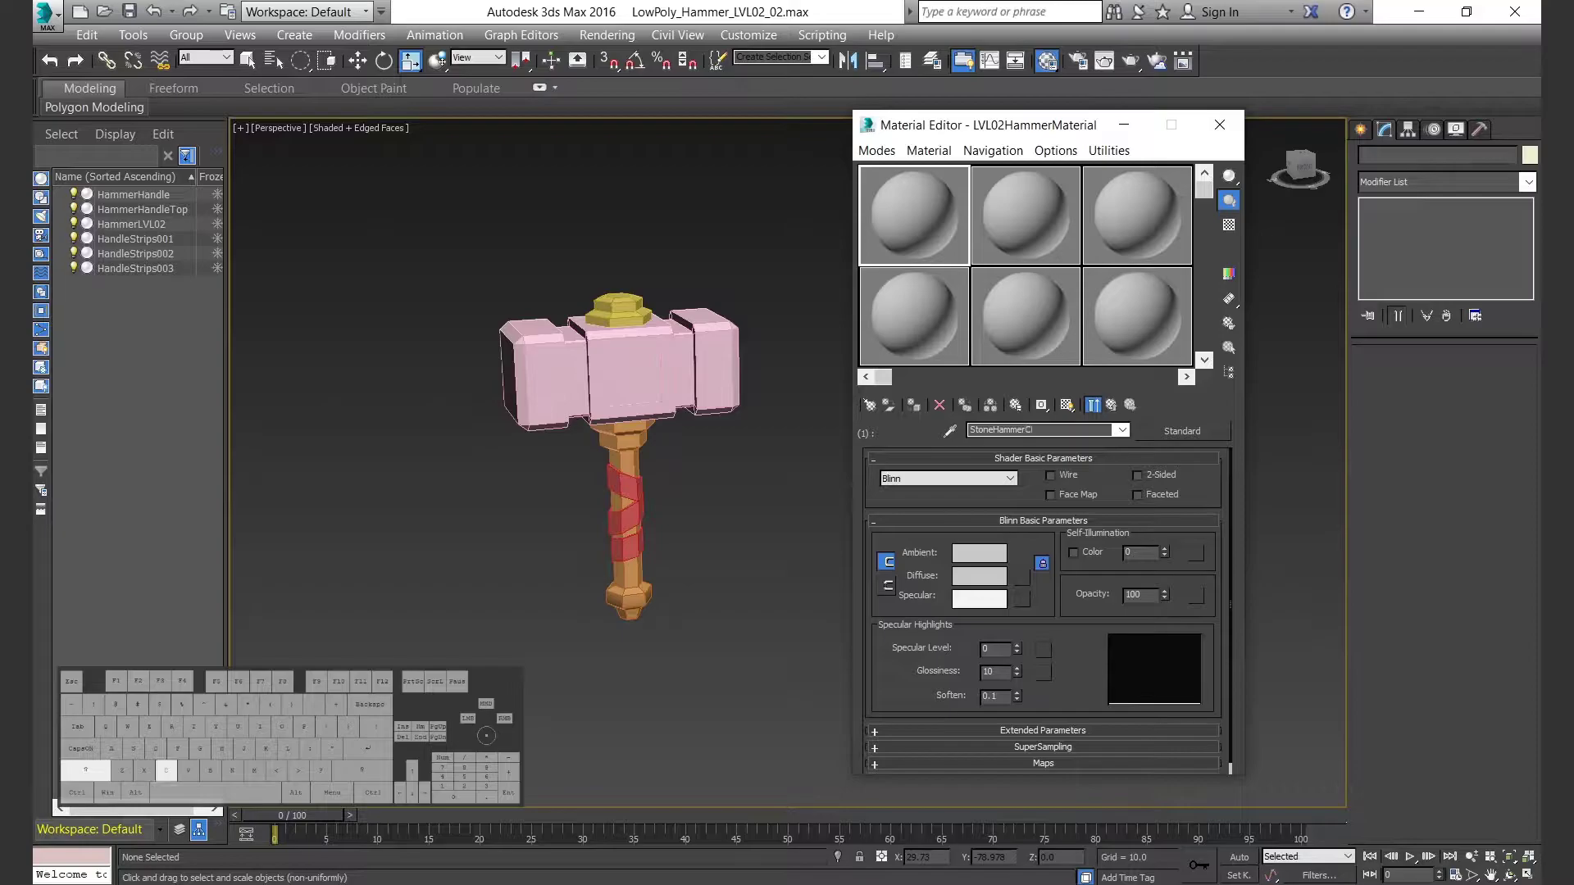
text(olor)
click(1025, 430)
Step: Assign an Ambient/Reflective Occlusion map to the diffuse color and set its samples to 80
click(1023, 578)
click(578, 183)
click(584, 219)
click(839, 743)
drag(1104, 479, 1034, 483)
text(80)
Step: Set the occlusion map's Bright color to hue 0.9, saturation 0.1 and value 0.3
click(1131, 507)
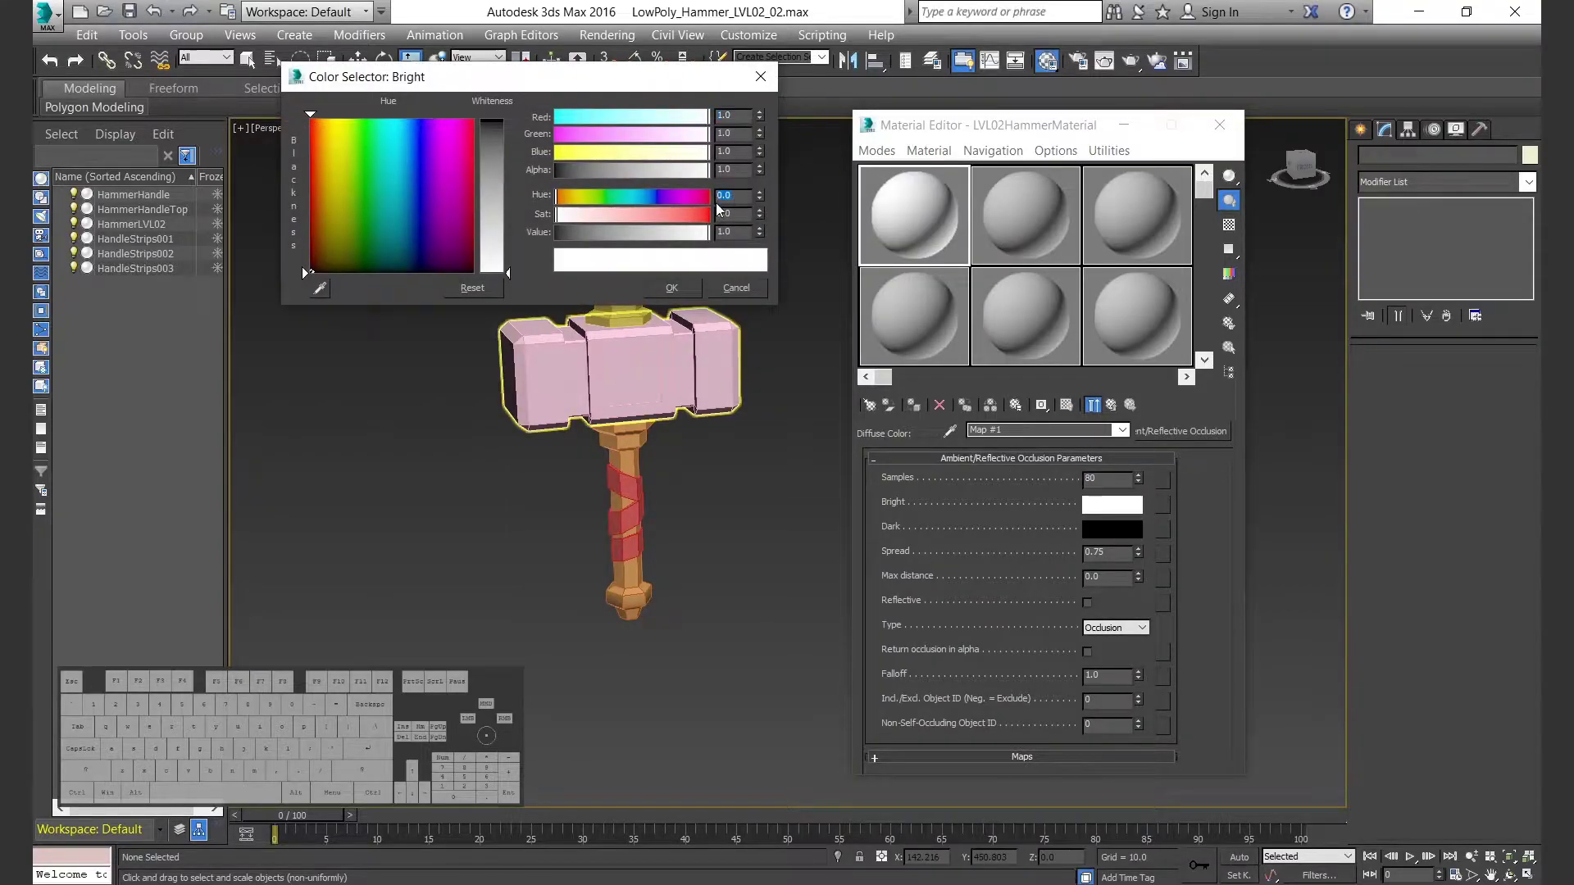
key(Tab)
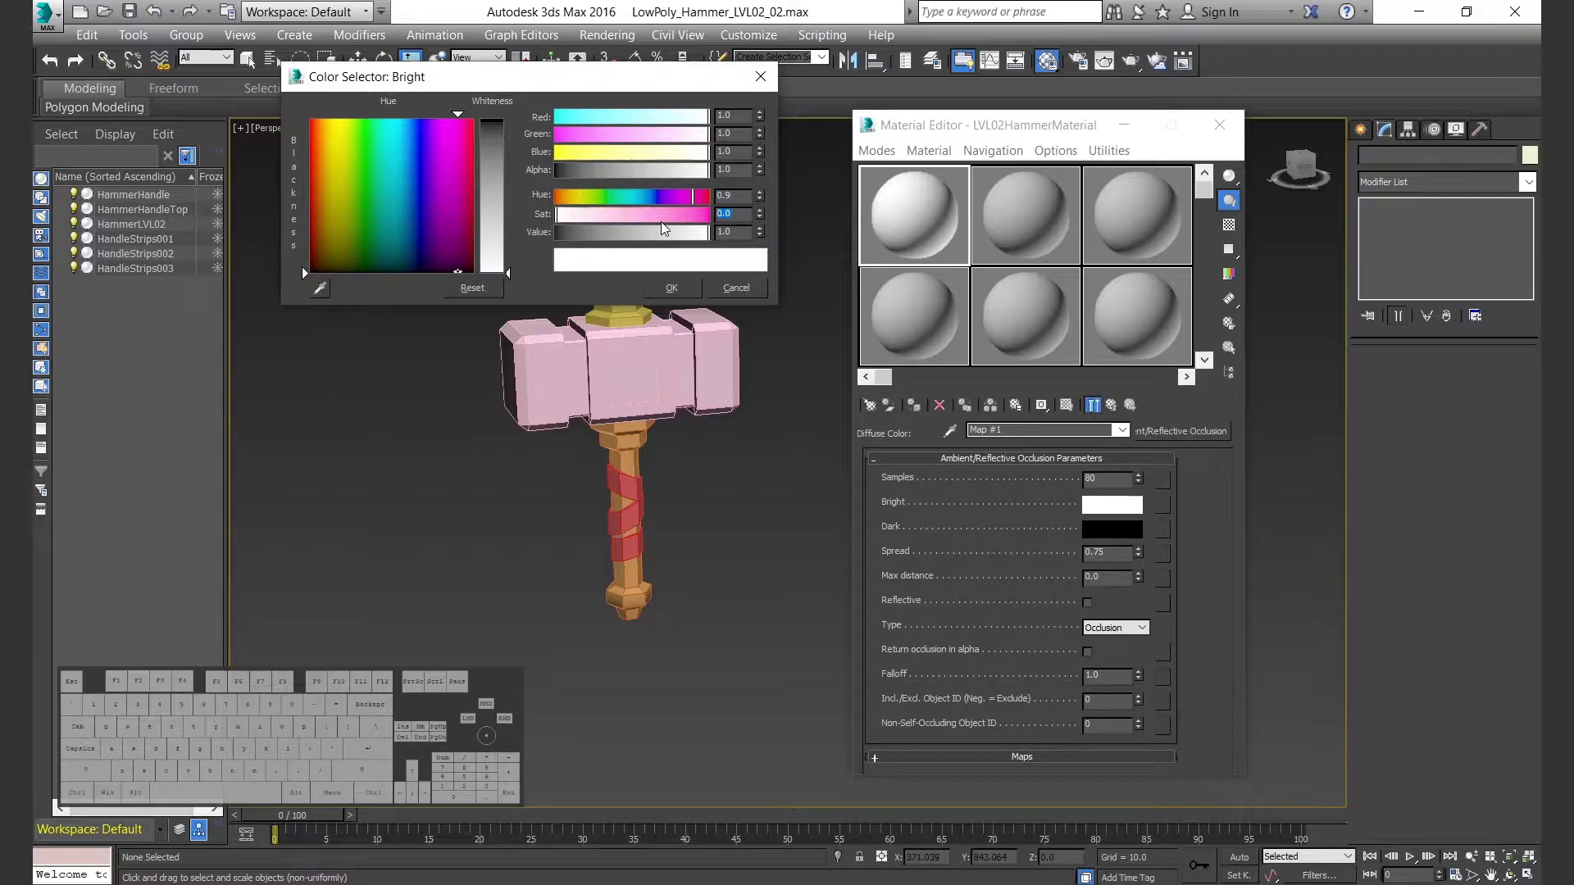
text(.1)
key(Tab)
text(.3)
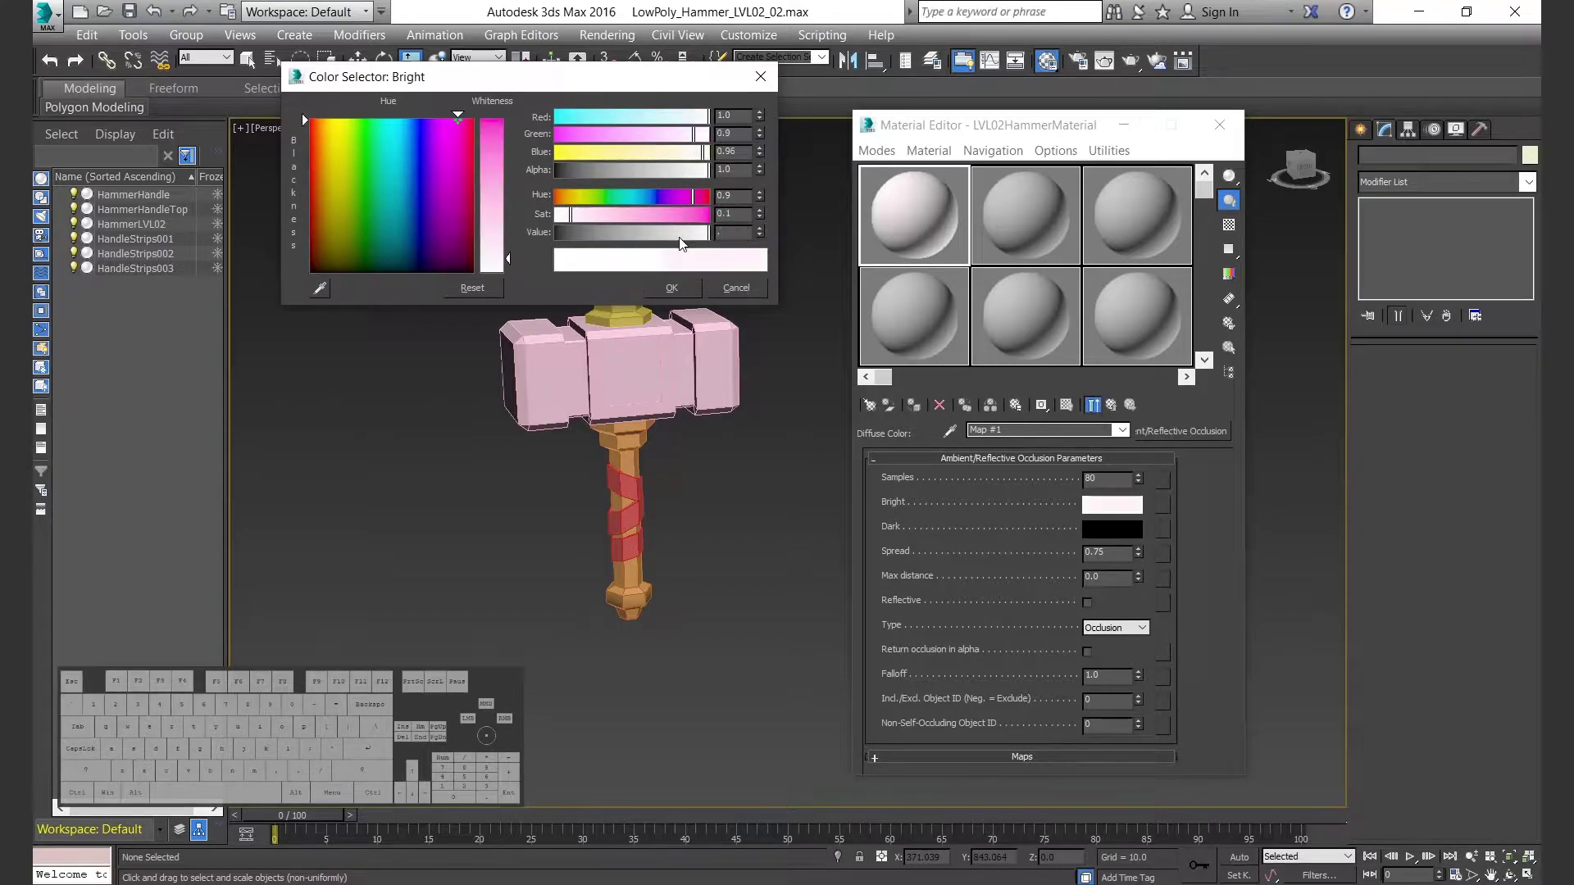
key(Return)
click(682, 289)
Step: Copy the Bright color onto the Dark color and rename the occlusion map StoneHammerMap
drag(1111, 506, 1112, 527)
key(Return)
key(BackSpace)
key(BackSpace)
key(BackSpace)
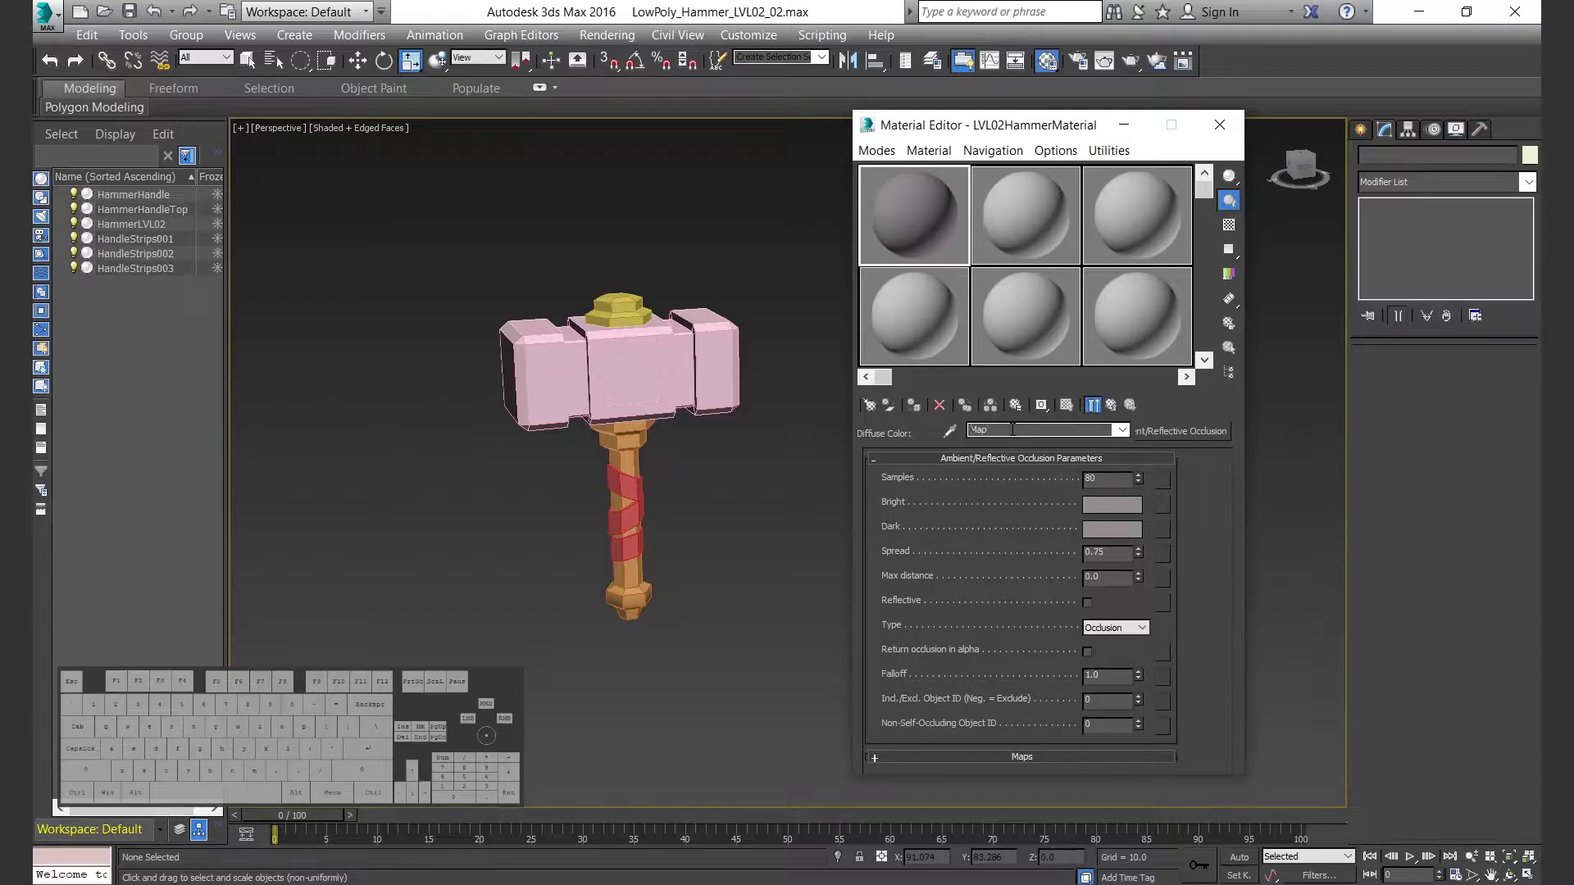
Step: Lower the value of StoneHammerMap's Dark color to make it a darker shade
click(1113, 531)
click(632, 238)
click(687, 292)
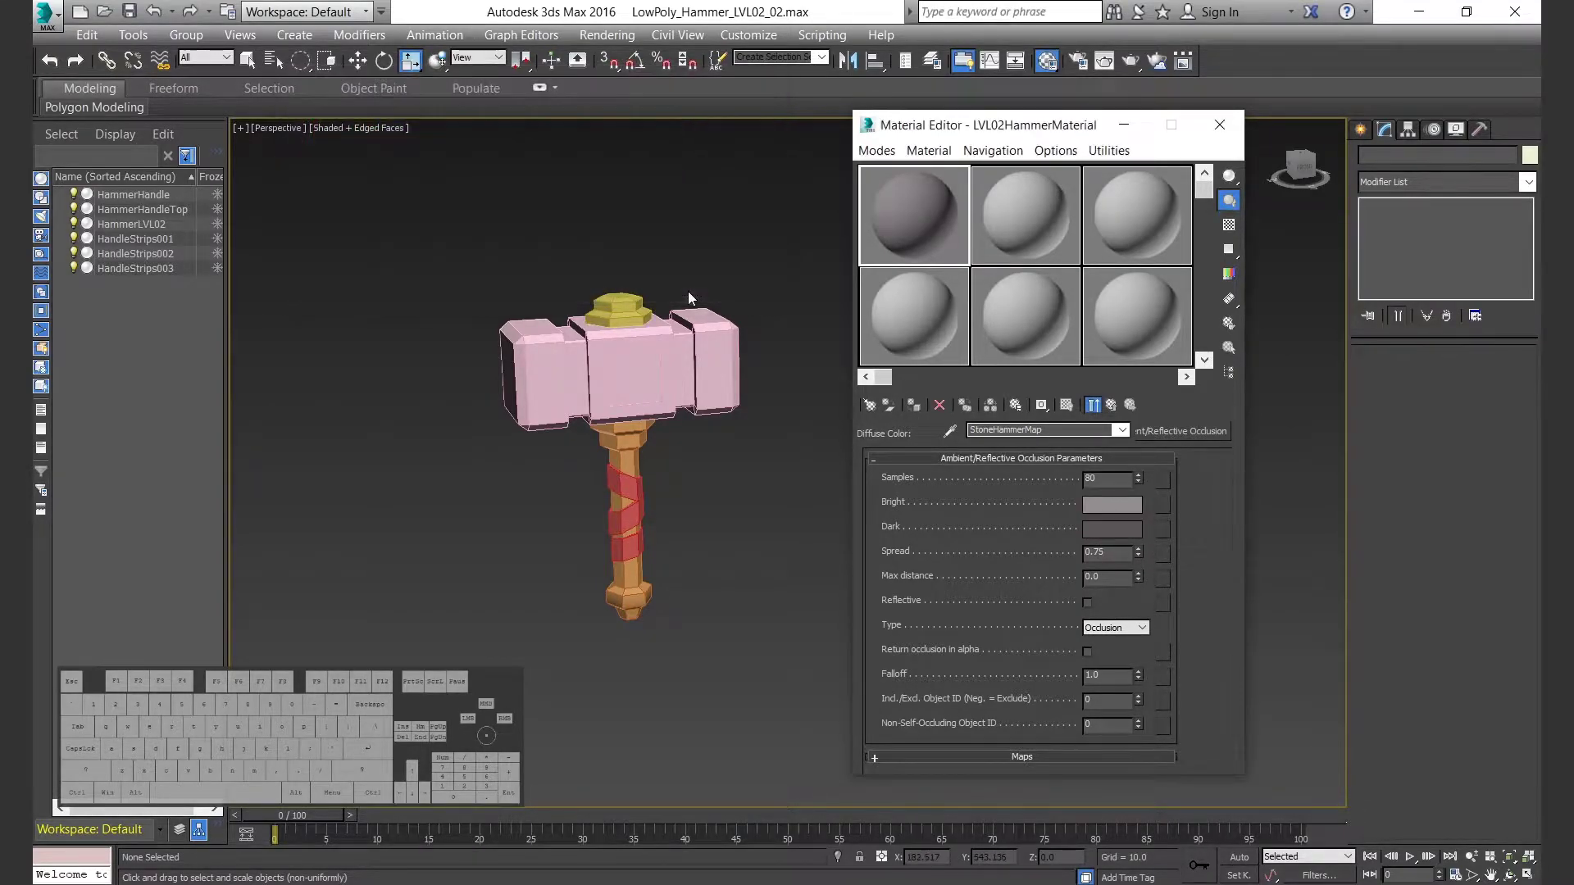
Step: Copy StoneHammerColor from slot 1 into sub-material slots 2 to 5, using the Copy method
click(1111, 405)
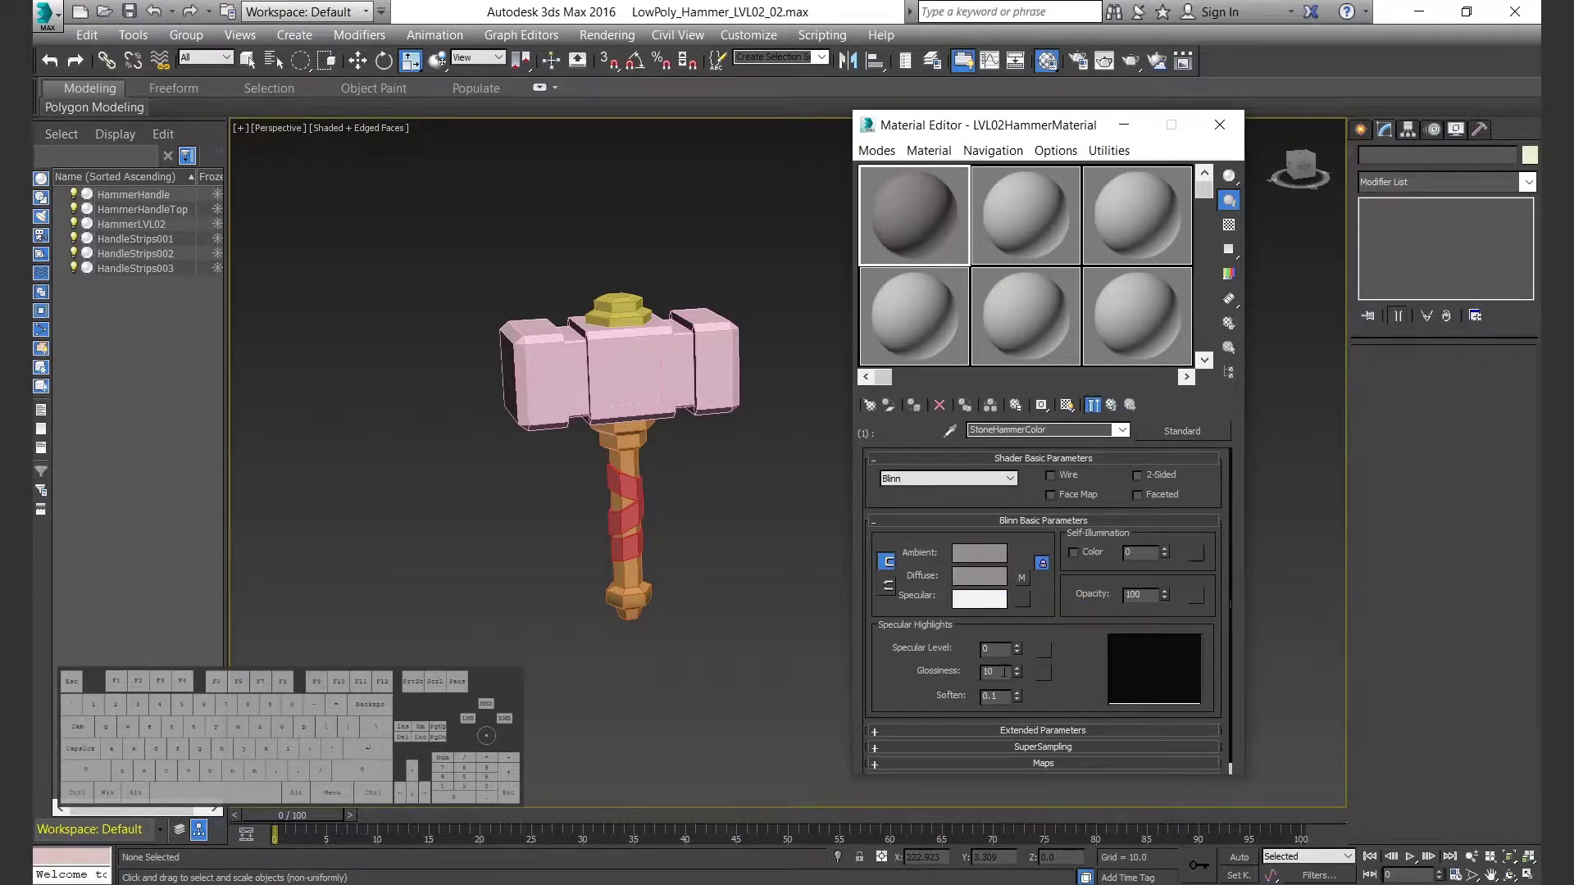
click(1111, 405)
drag(1078, 557, 1051, 616)
click(1015, 449)
click(1004, 506)
click(1020, 513)
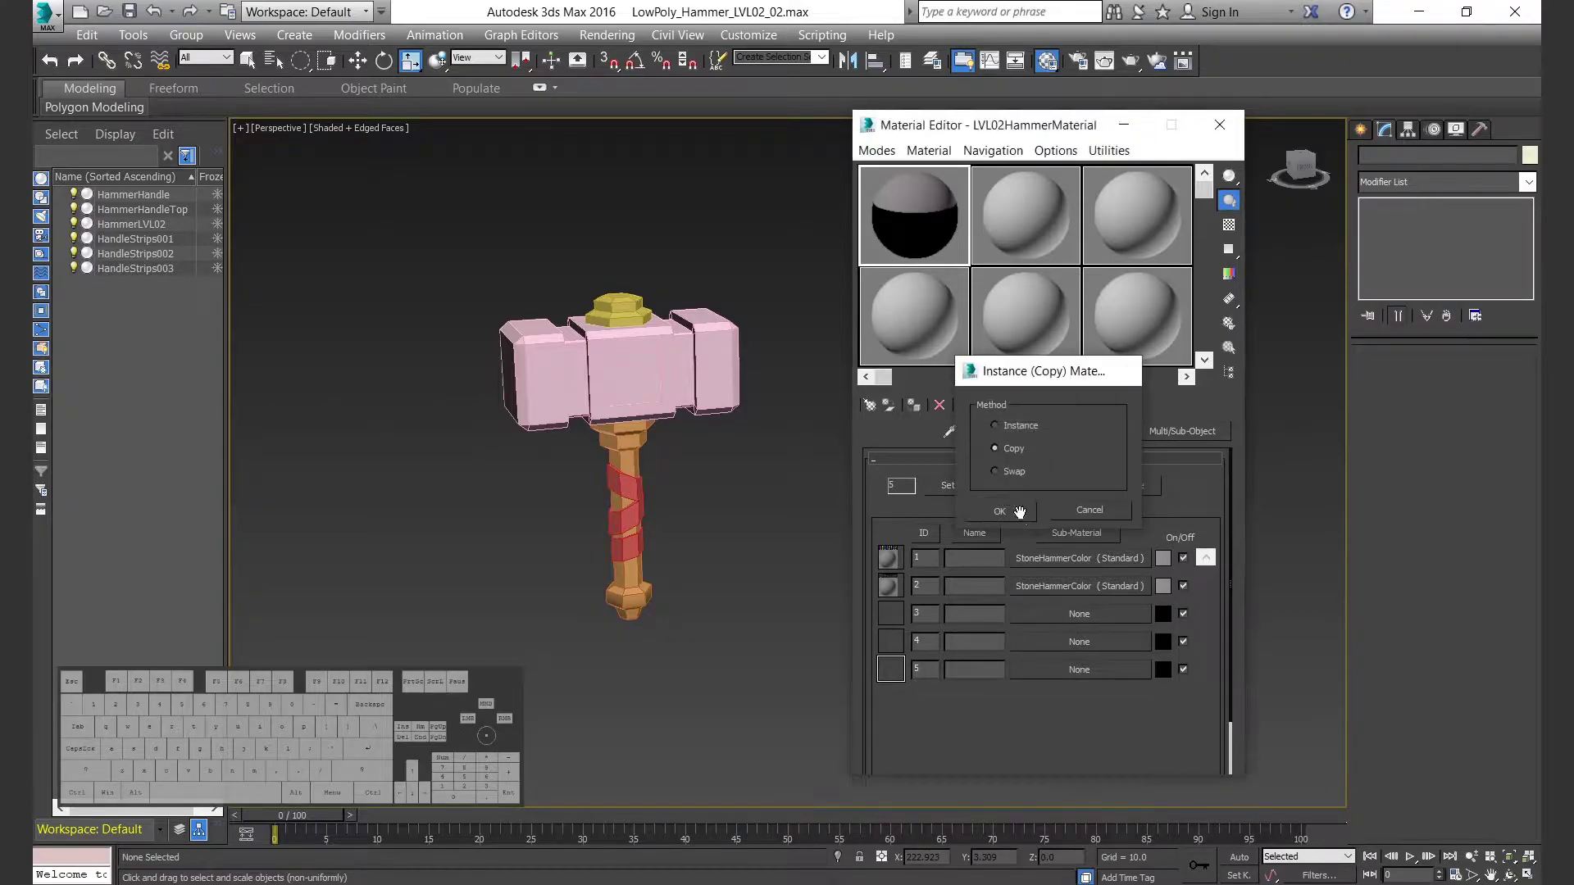
drag(1046, 560, 1069, 639)
click(1020, 512)
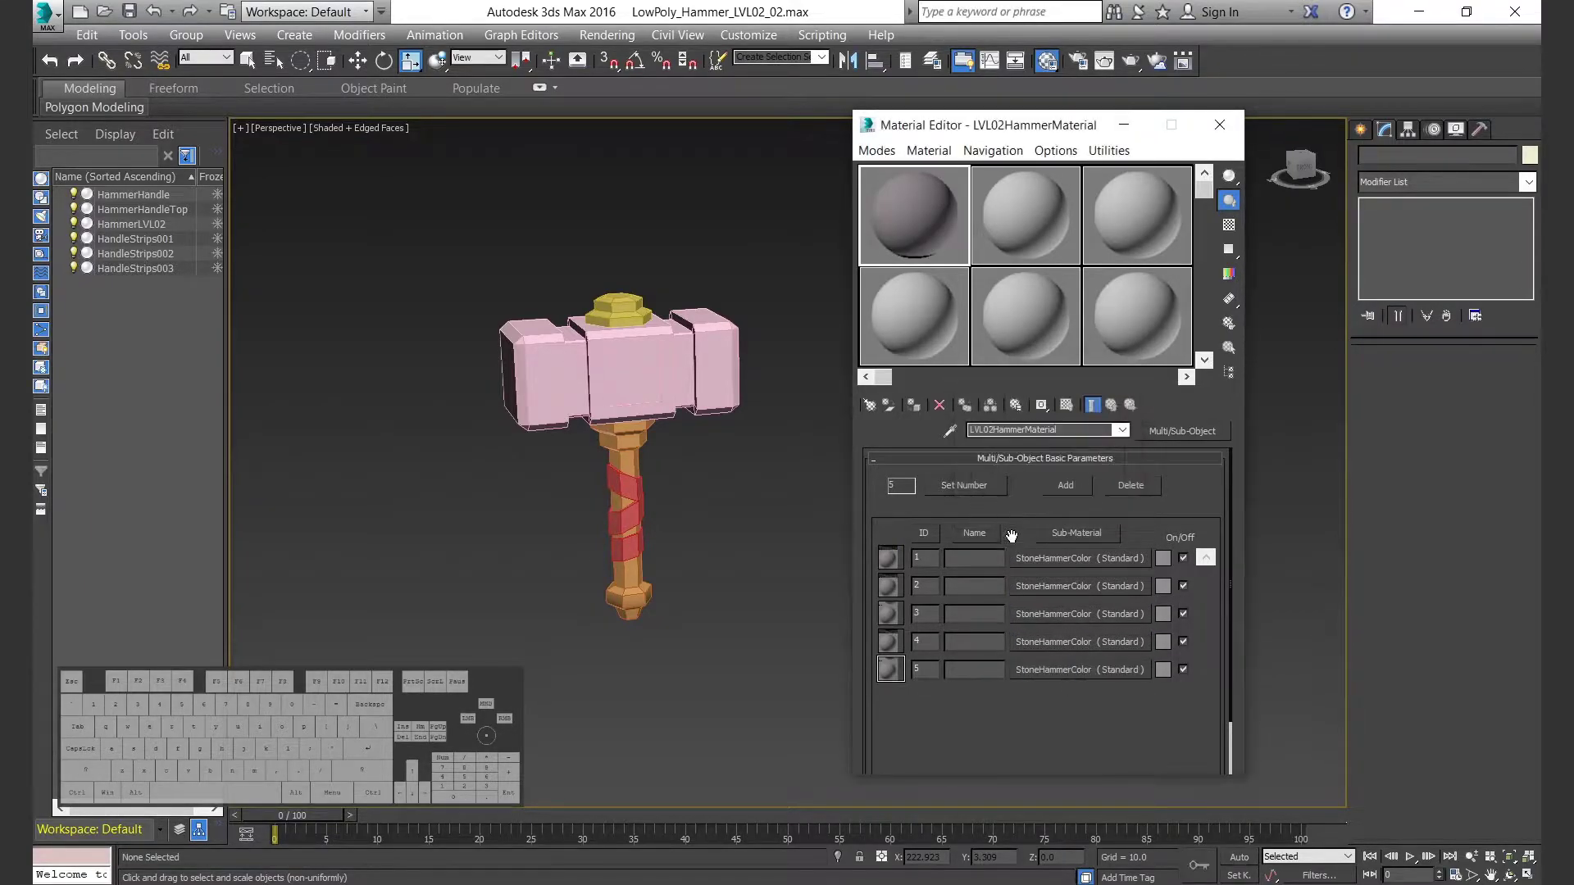
Step: Set the Bright color of sub-material 2's occlusion map to hue 0.08, saturation 0.7 and value 0.5
click(1064, 584)
click(1021, 573)
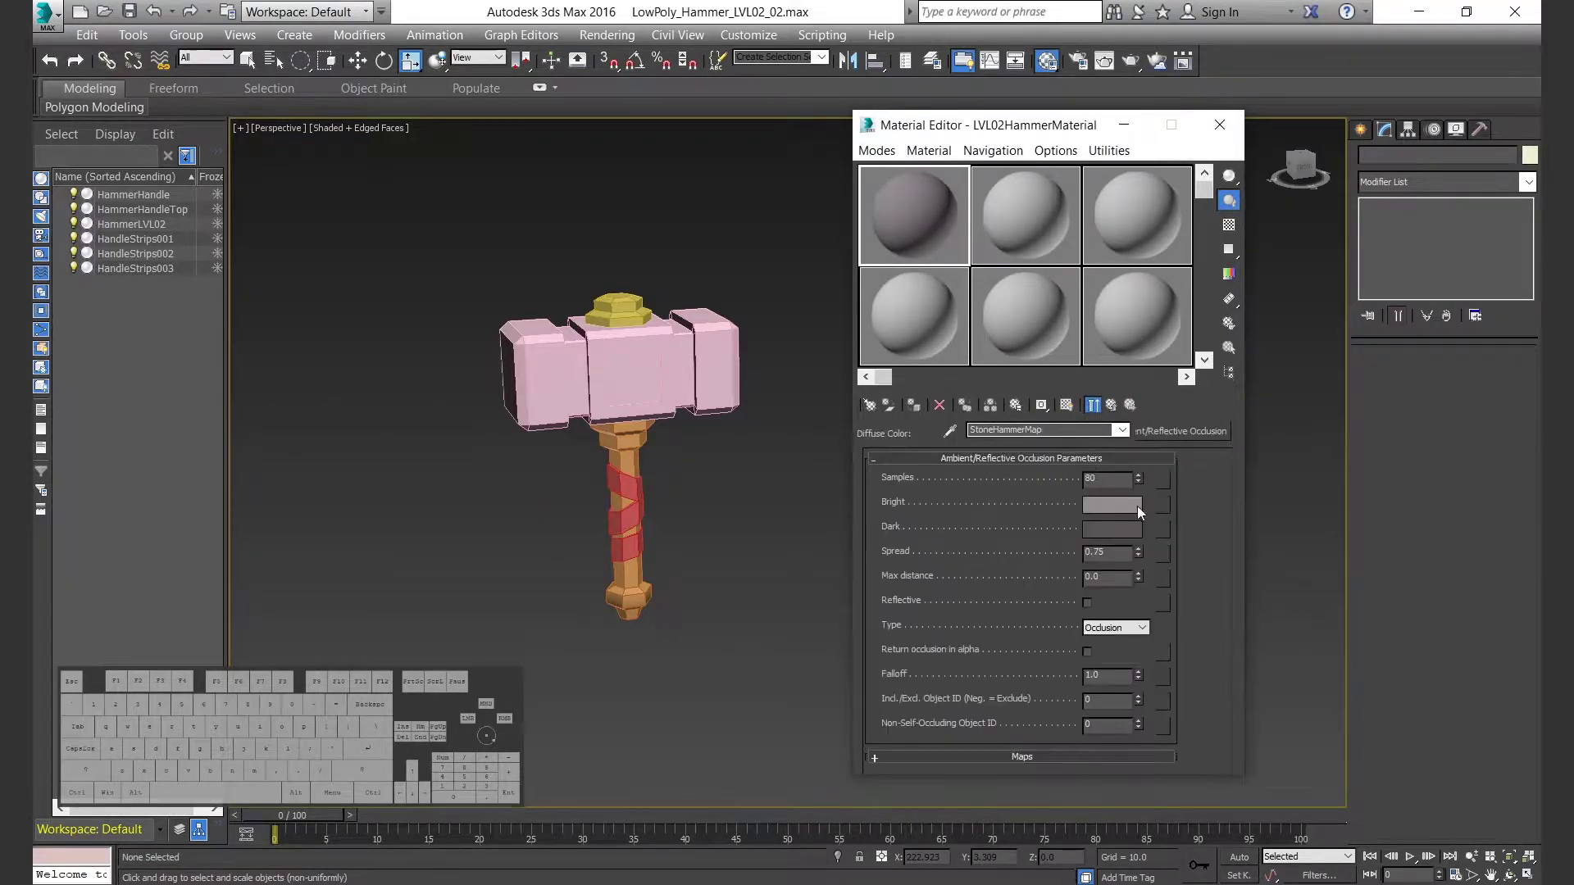
click(1117, 506)
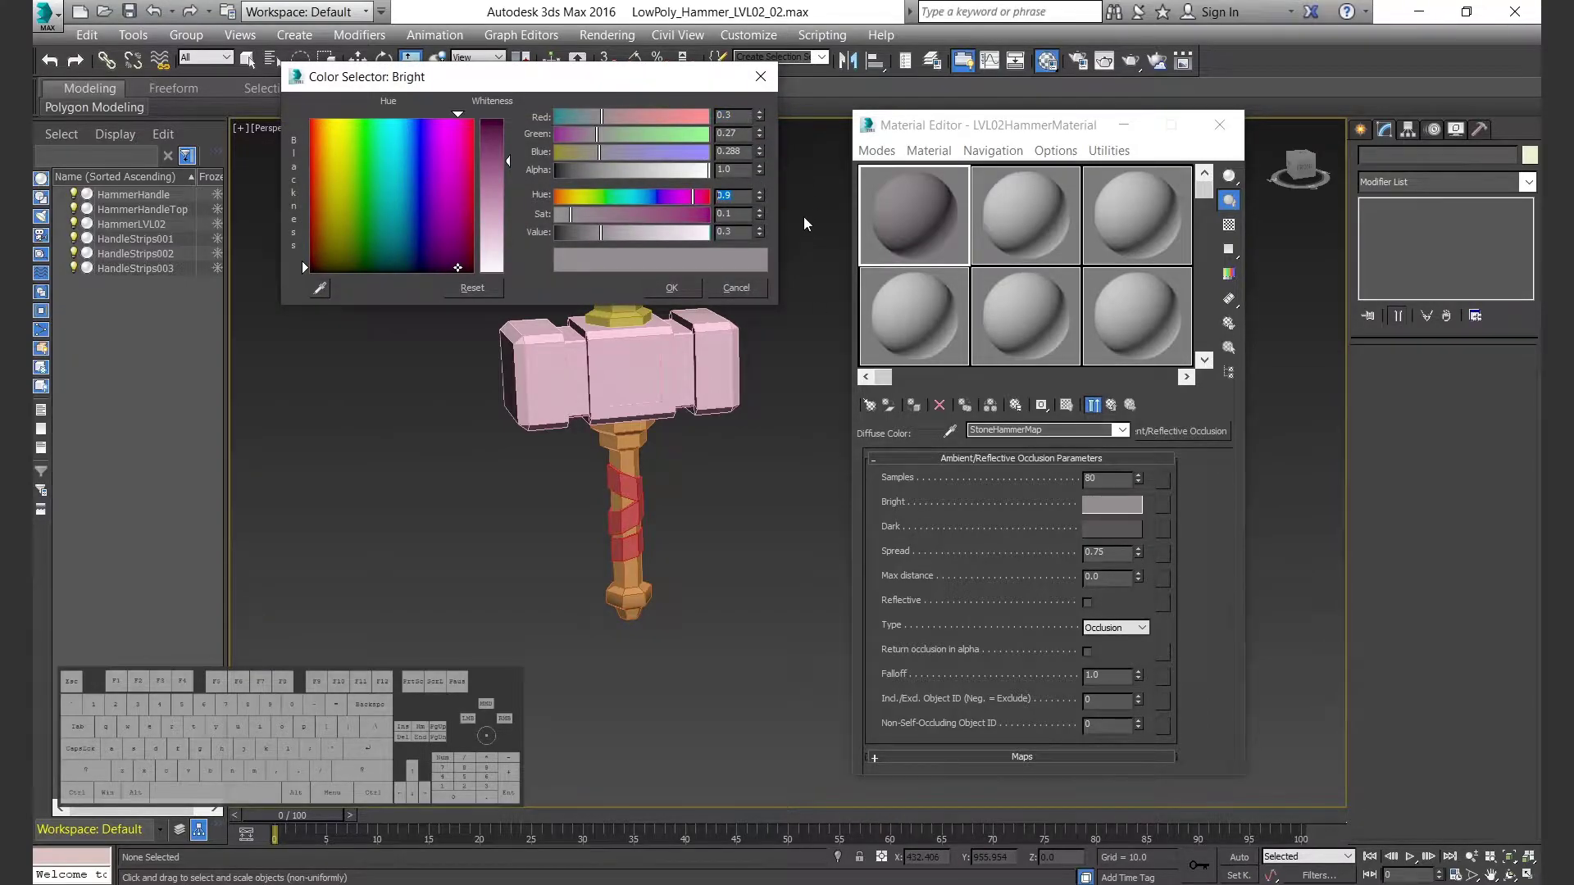
text(0.08)
key(Return)
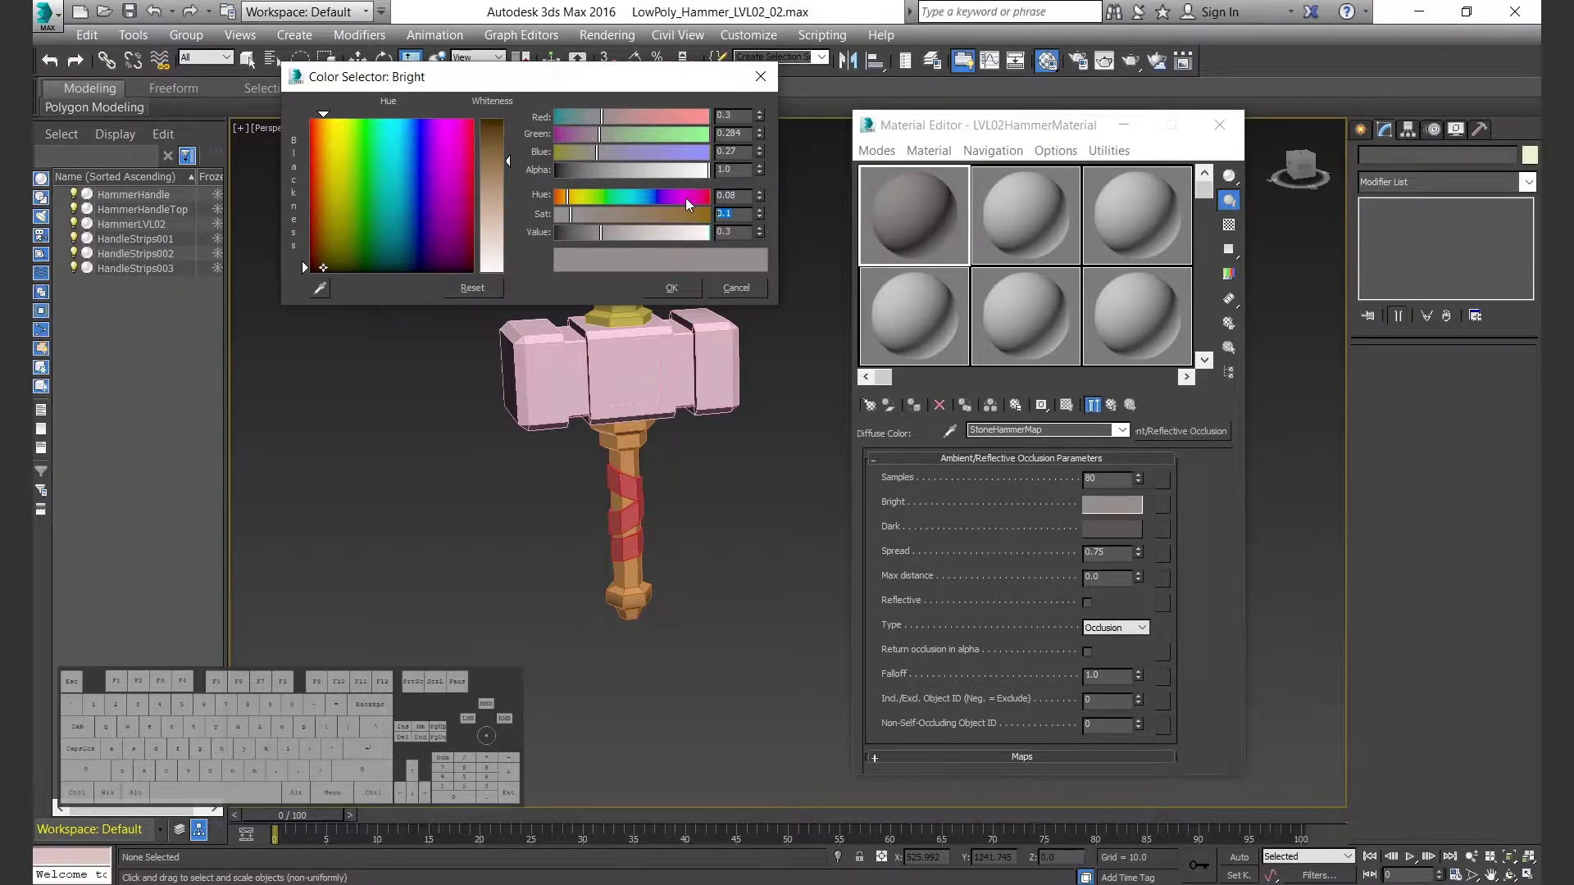
text(.7)
key(Tab)
text(.5)
key(Return)
click(682, 287)
Step: Copy the Bright color of sub-material 2's map onto its Dark color and set the Dark value to 0.05
drag(1113, 504, 1111, 528)
click(1027, 456)
click(1107, 528)
double_click(724, 232)
text(.05)
key(Return)
click(687, 288)
click(1107, 505)
click(677, 289)
Step: Copy the tan Bright color for reuse and rename sub-material 2's occlusion map GoldMap
right_click(1135, 507)
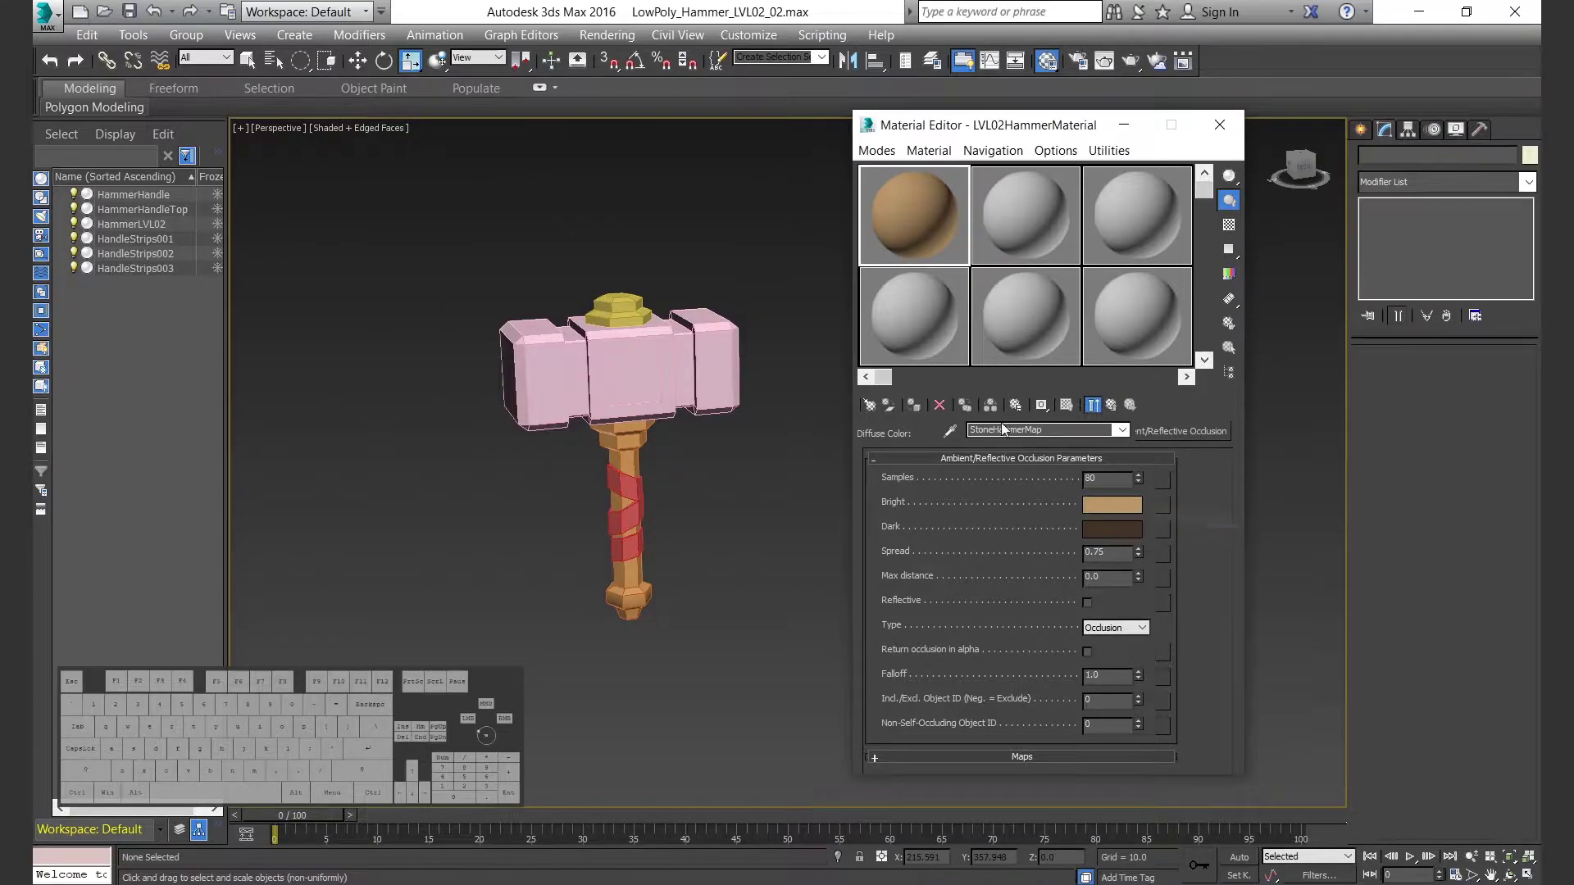
key(BackSpace)
key(BackSpace)
key(BackSpace)
key(BackSpace)
key(BackSpace)
key(BackSpace)
key(BackSpace)
key(BackSpace)
key(BackSpace)
key(BackSpace)
key(BackSpace)
text(Gold)
Step: Paste the copied tan color into sub-material 2's Diffuse color and rename the material GoldColor
click(1111, 406)
right_click(977, 579)
click(1004, 614)
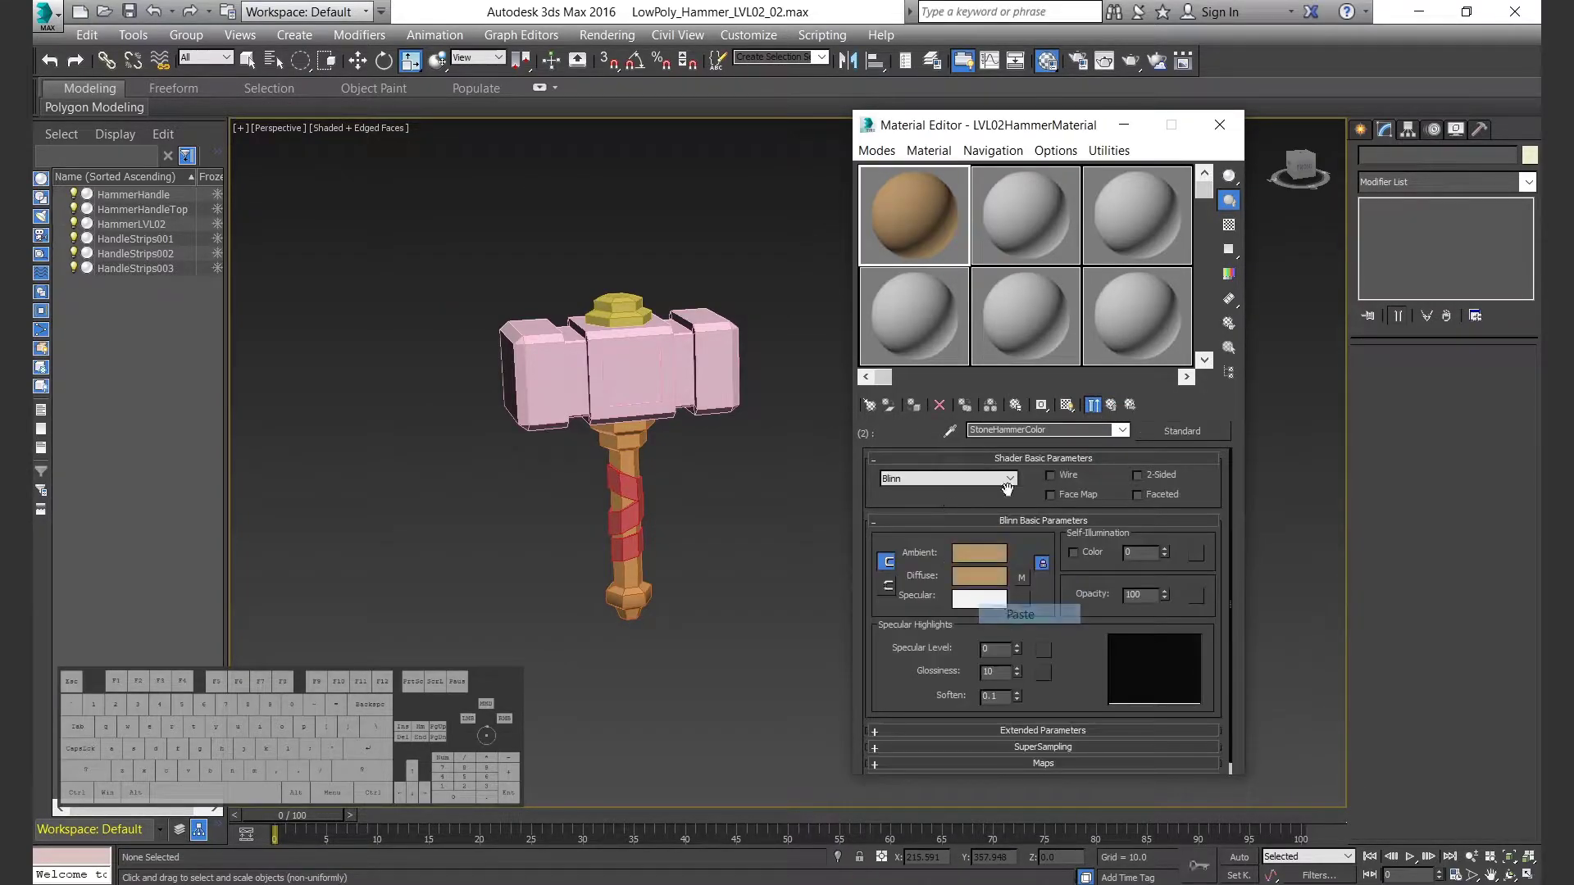
drag(1026, 430, 928, 437)
text(GoldColor)
Step: Set GoldColor's Specular Level to 60 and Glossiness to 40, and return to the parent material
double_click(995, 649)
text(40)
drag(997, 672, 914, 677)
text(40)
key(Return)
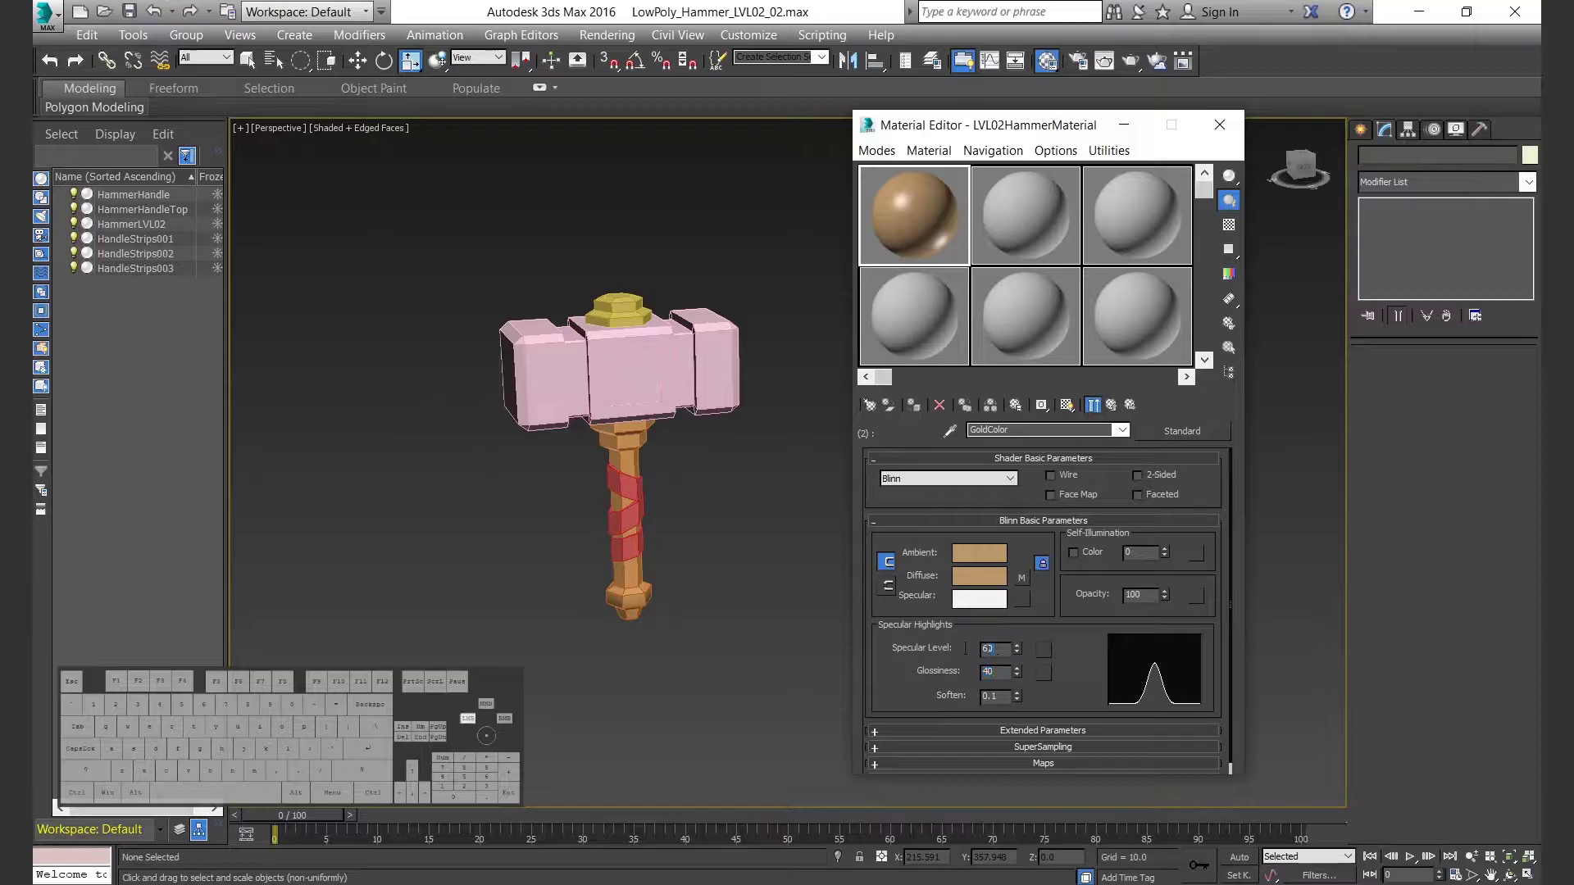
click(1092, 404)
Step: Rename sub-material 3 MetalColor and its diffuse occlusion map MetalMap
click(1084, 613)
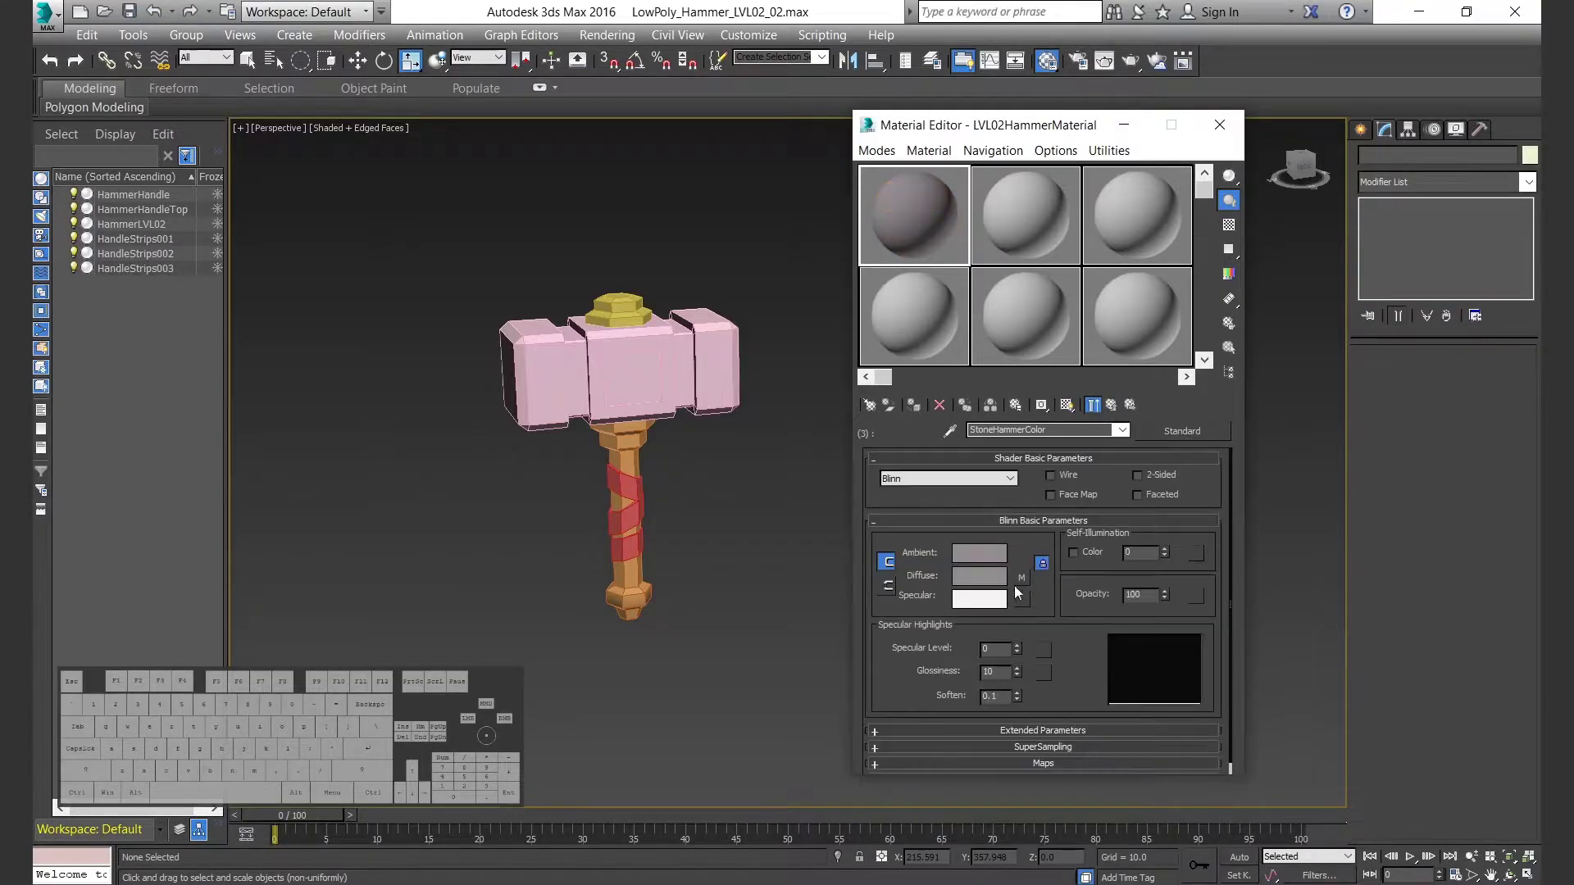
click(1129, 404)
click(1021, 577)
text(MetalMap)
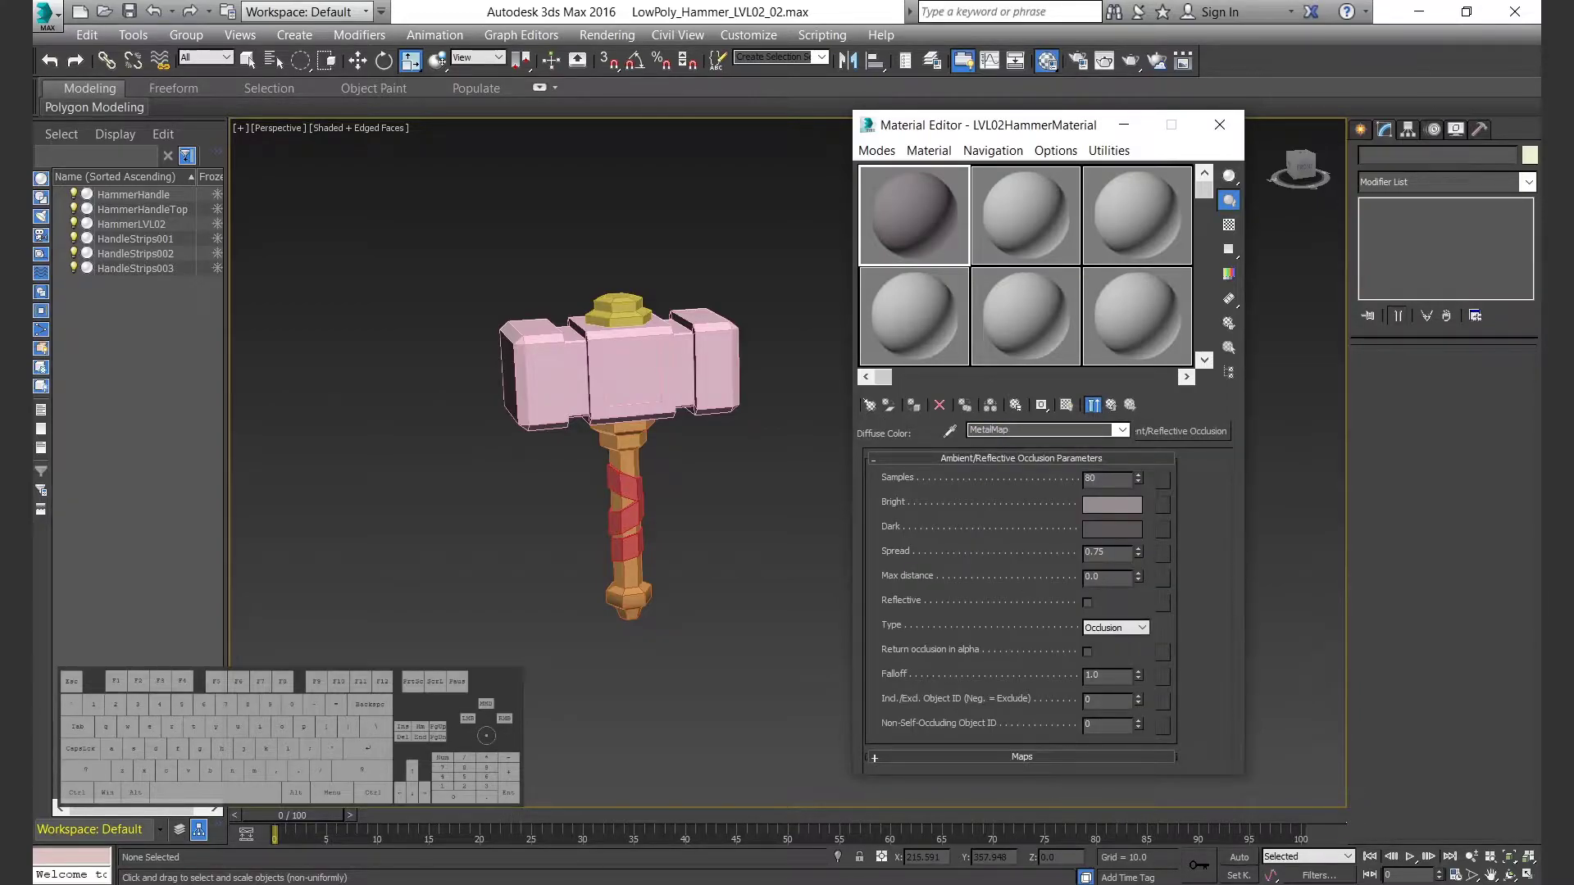
Step: Set MetalMap's Bright color to hue 0, saturation 0 and value 0.2
click(1111, 503)
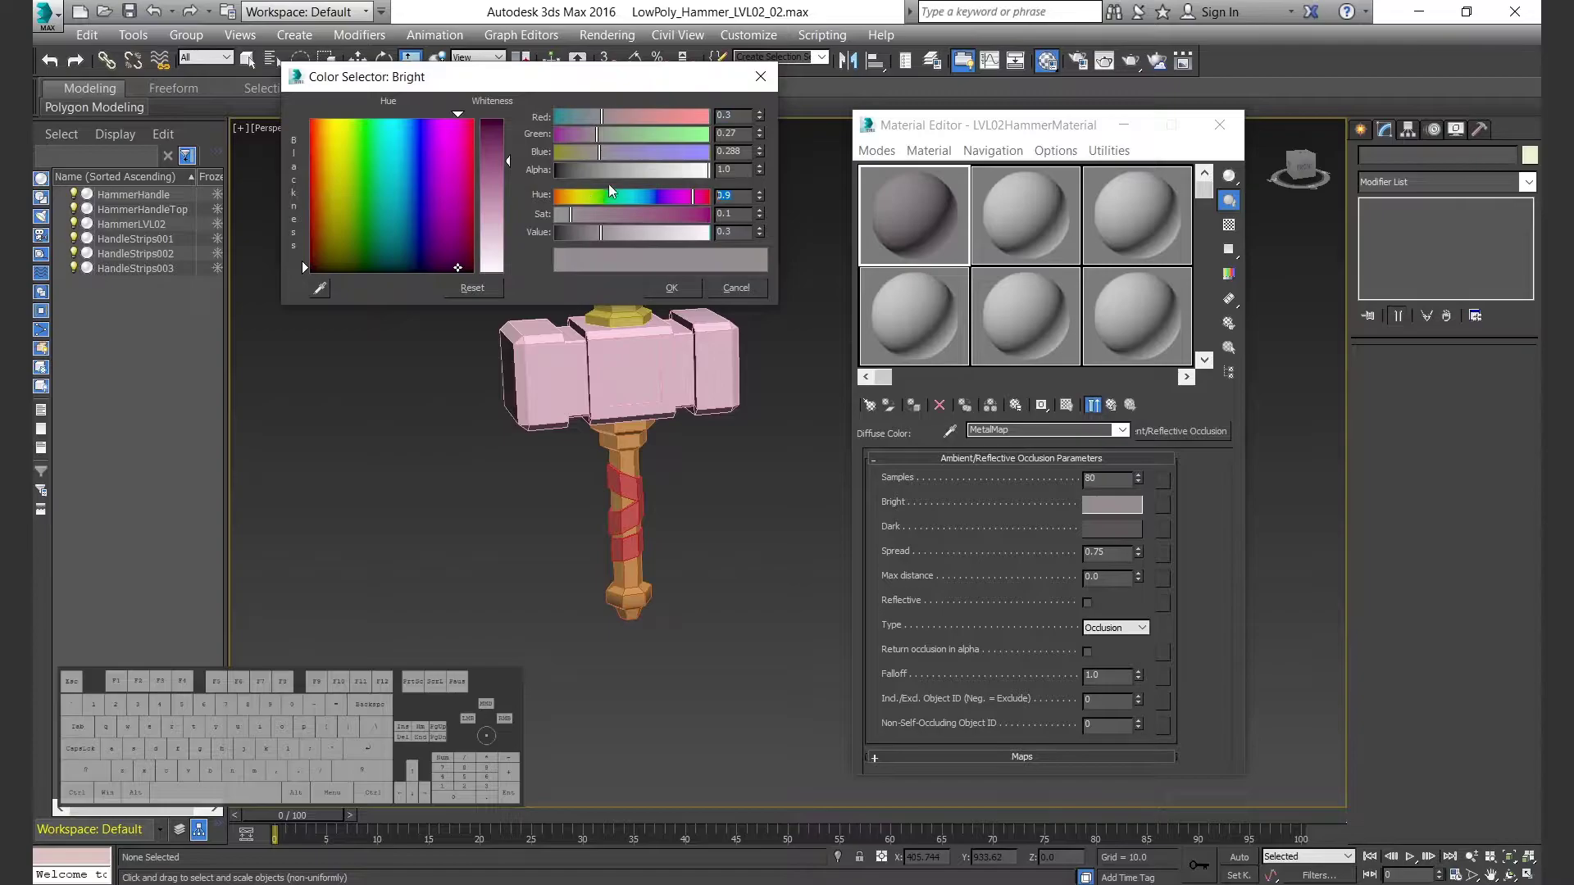
text(0)
drag(744, 215, 593, 235)
text(.5)
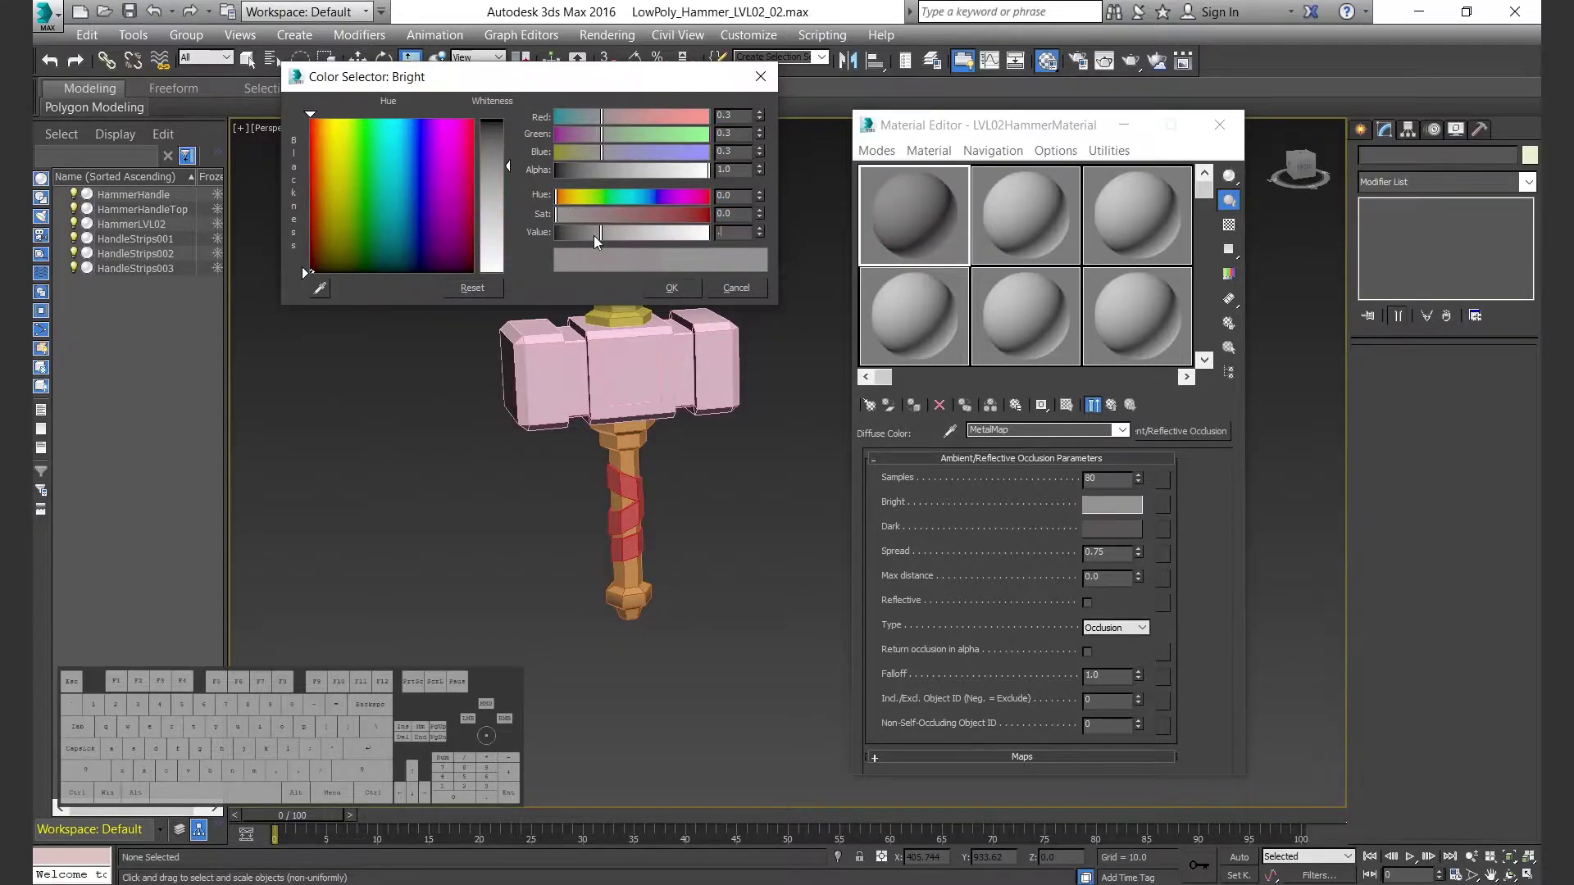
key(Return)
text(.2)
key(Return)
click(681, 292)
Step: Copy MetalMap's Bright color onto its Dark color and lower the Dark value to a much darker gray
drag(1110, 506, 1110, 529)
click(1048, 461)
click(1112, 529)
click(693, 292)
Step: Copy MetalMap's Bright color into MetalColor's Diffuse color and return to the parent material
right_click(1106, 503)
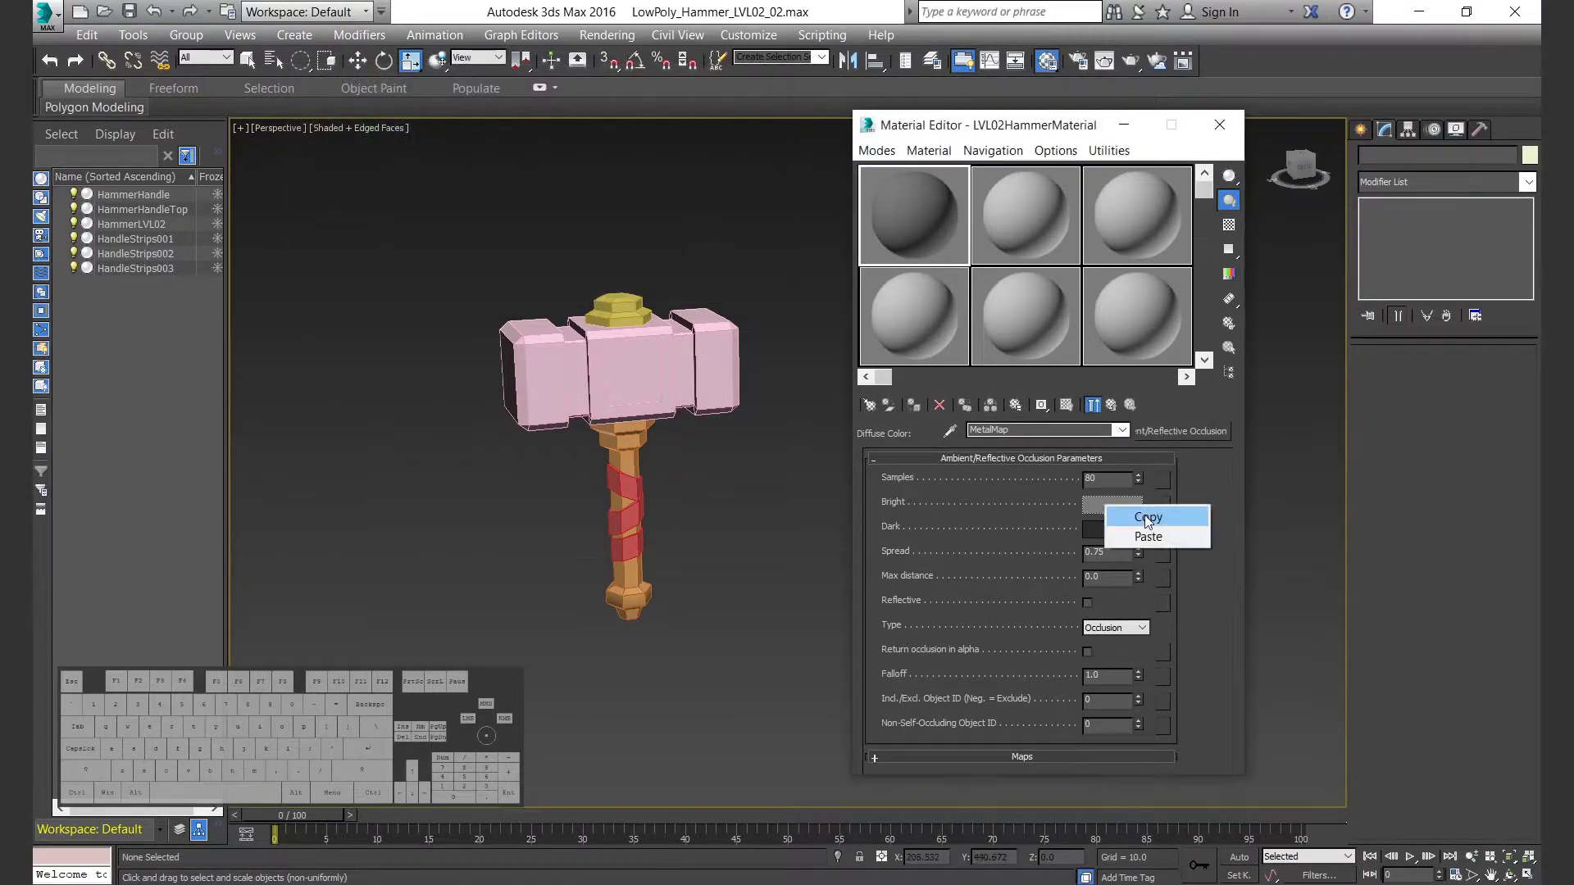
click(1136, 516)
click(1111, 408)
right_click(990, 579)
click(1009, 612)
click(1112, 405)
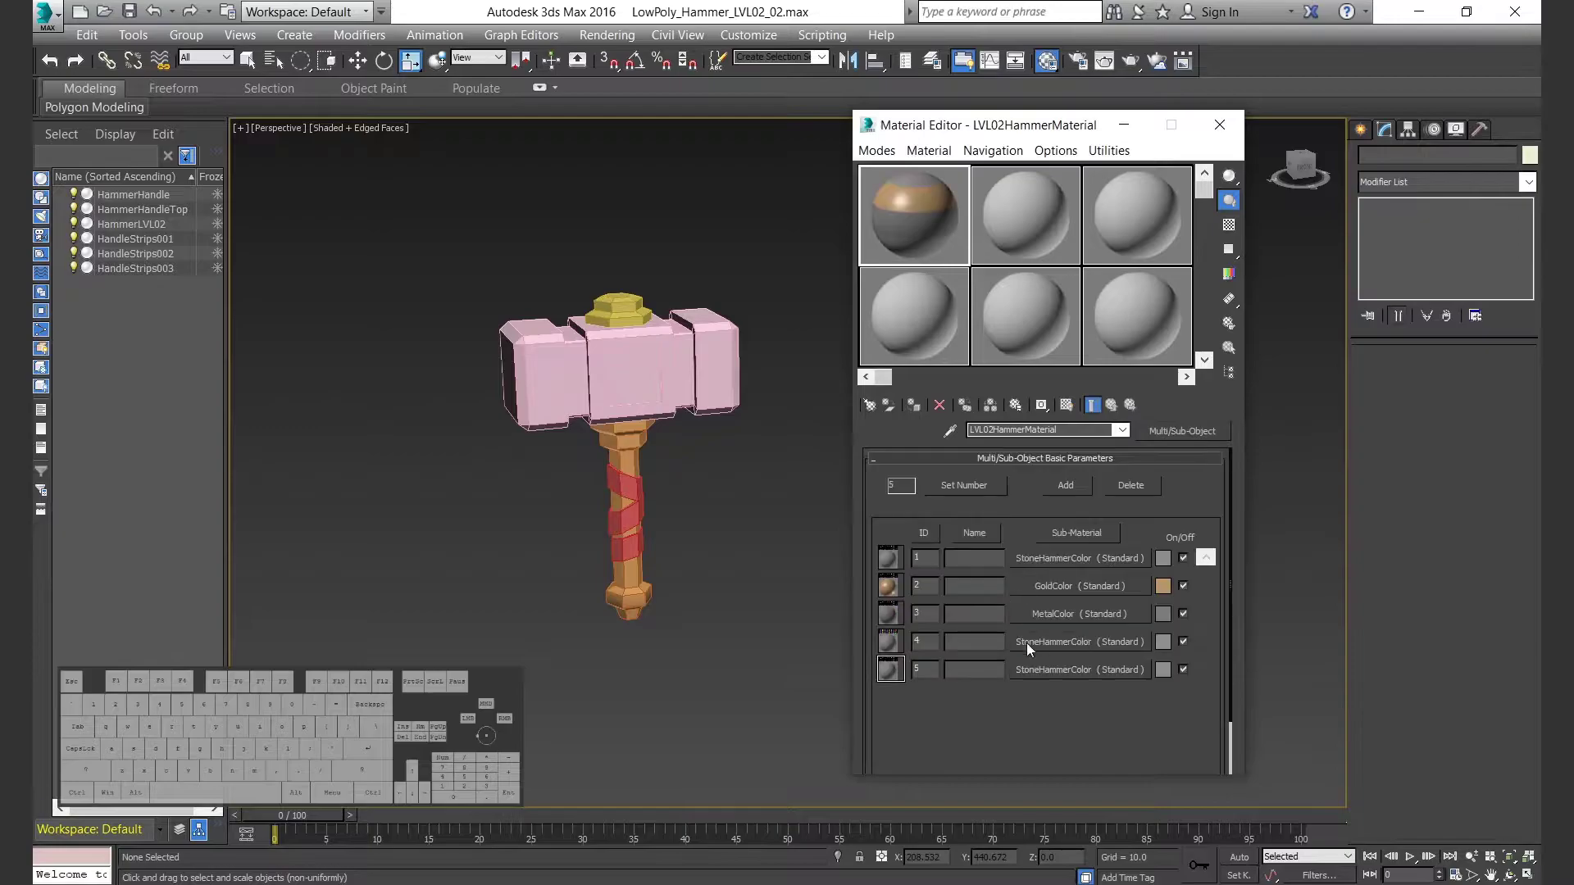
Step: Set MetalColor's Specular Level to 60 and Glossiness to 40
click(1079, 613)
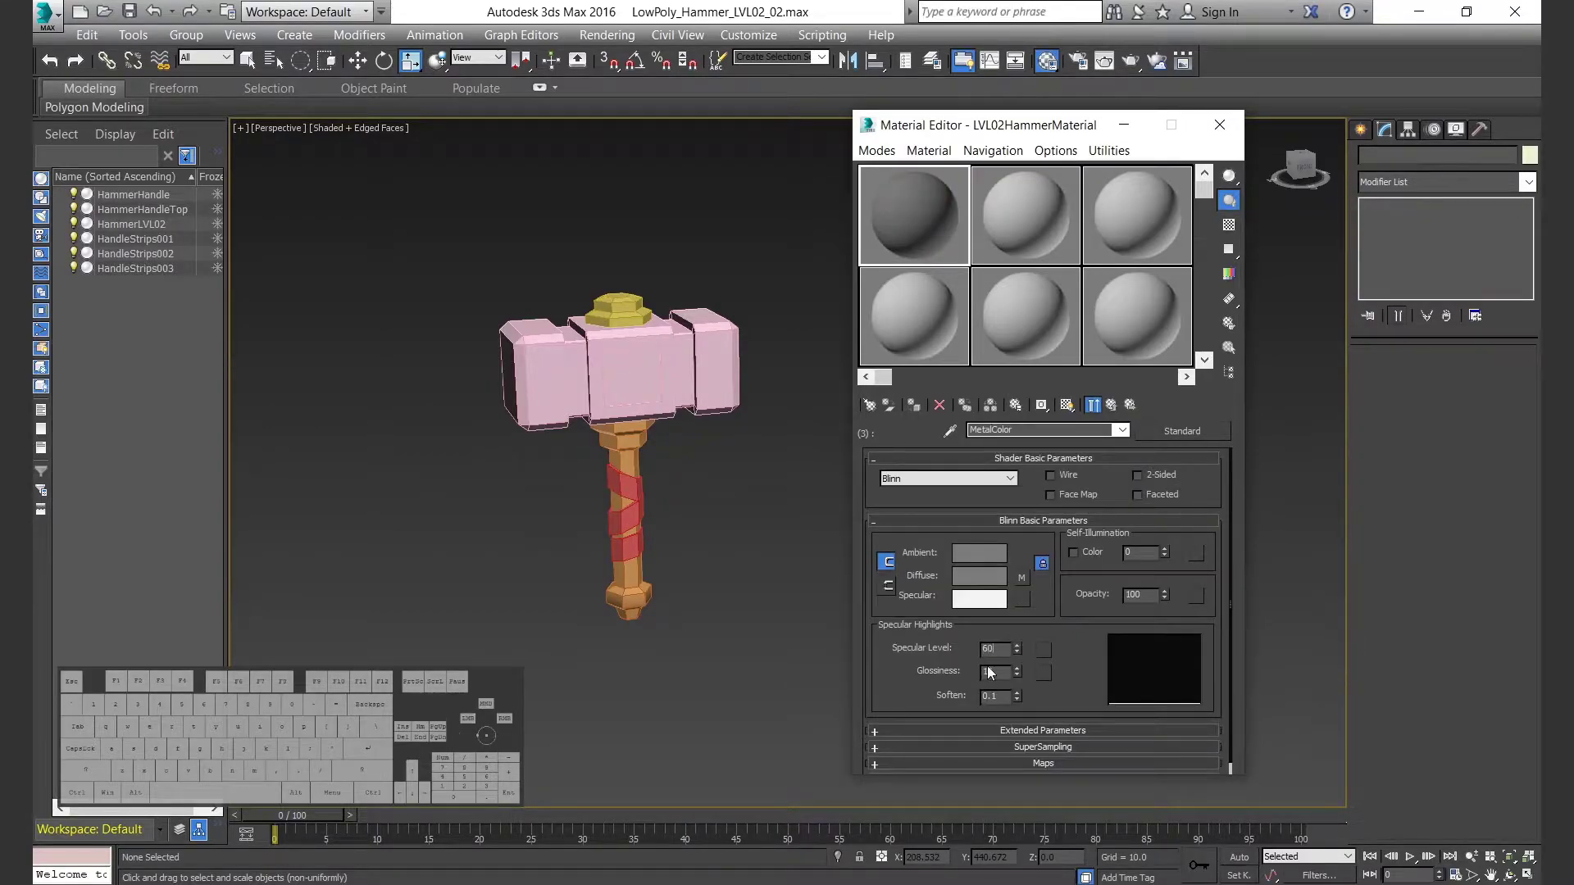
drag(998, 671, 919, 665)
text(40)
key(Return)
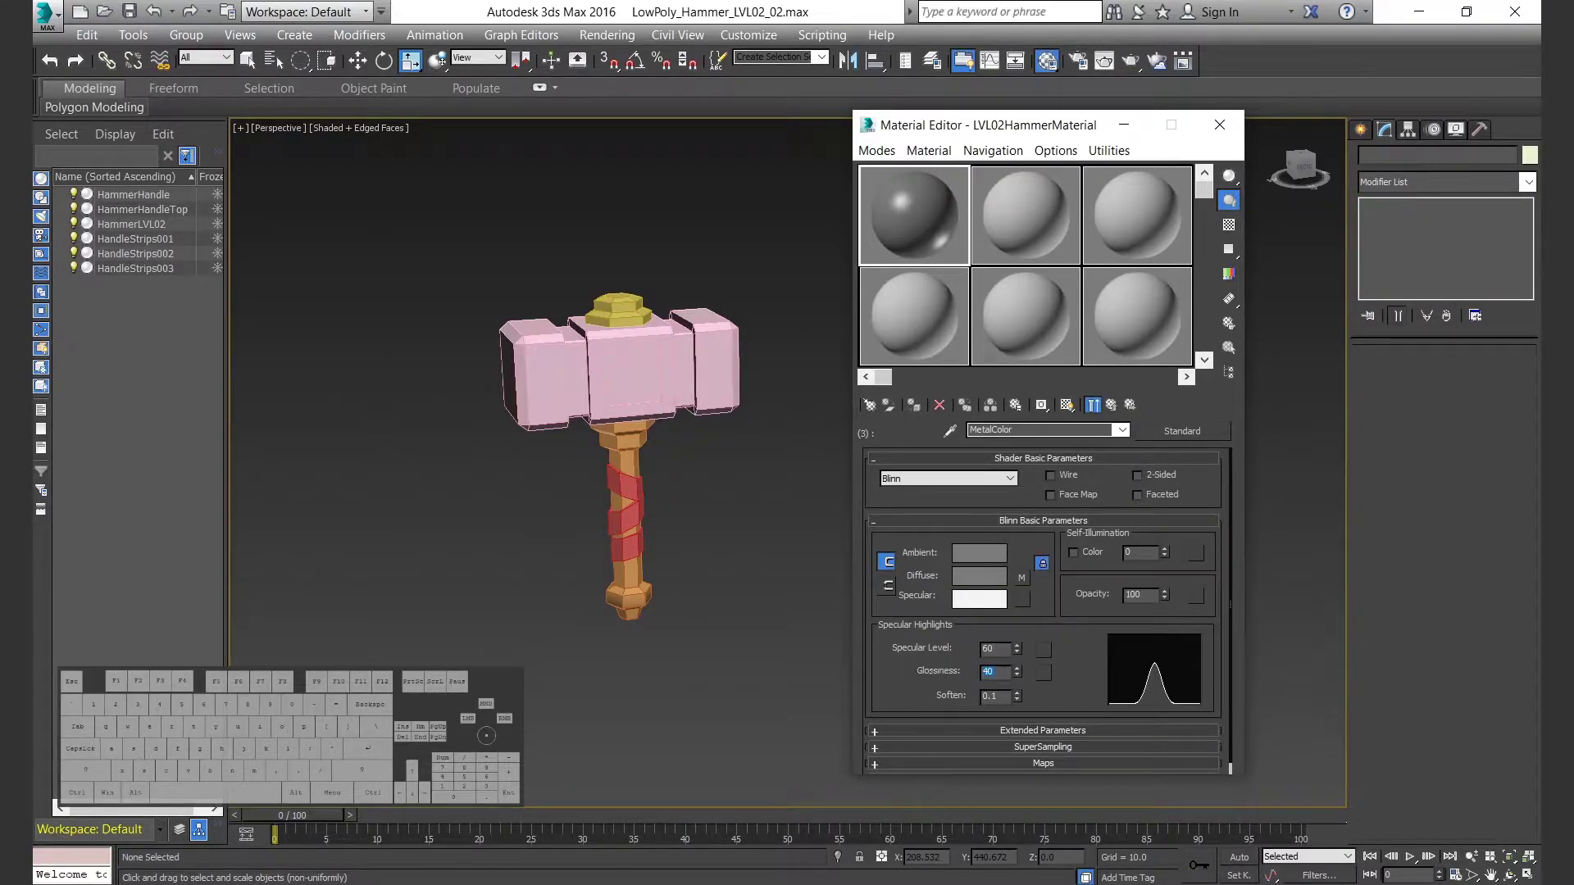
click(1112, 405)
Step: Rename sub-material 4 WoodColor and its diffuse occlusion map WoodMap
click(1077, 647)
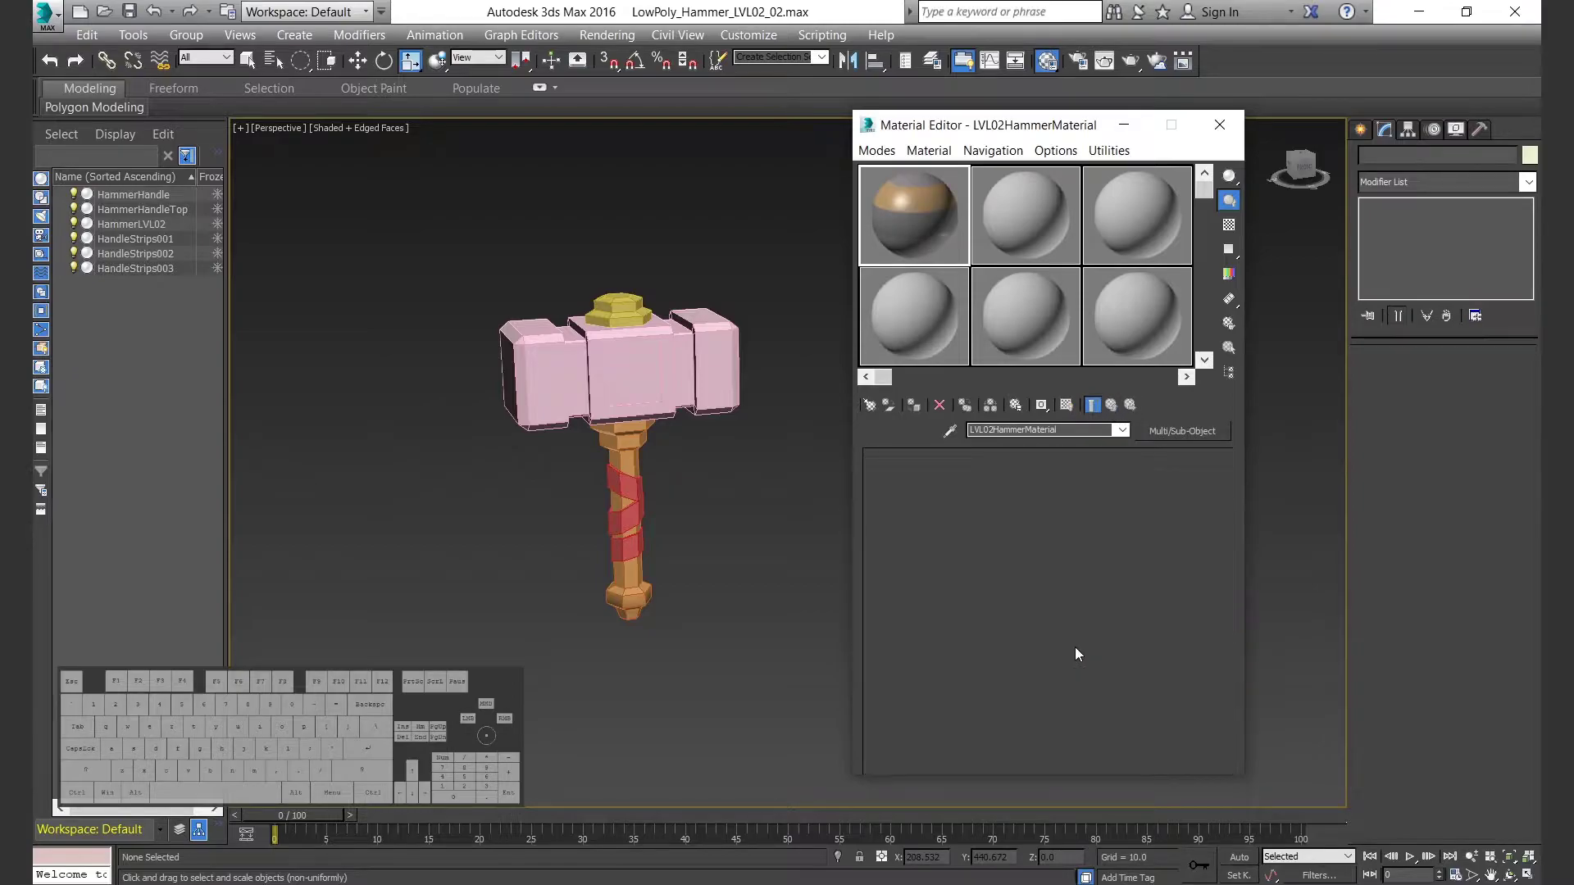
key(BackSpace)
key(BackSpace)
key(BackSpace)
key(BackSpace)
key(BackSpace)
key(BackSpace)
key(BackSpace)
key(BackSpace)
key(BackSpace)
key(BackSpace)
key(BackSpace)
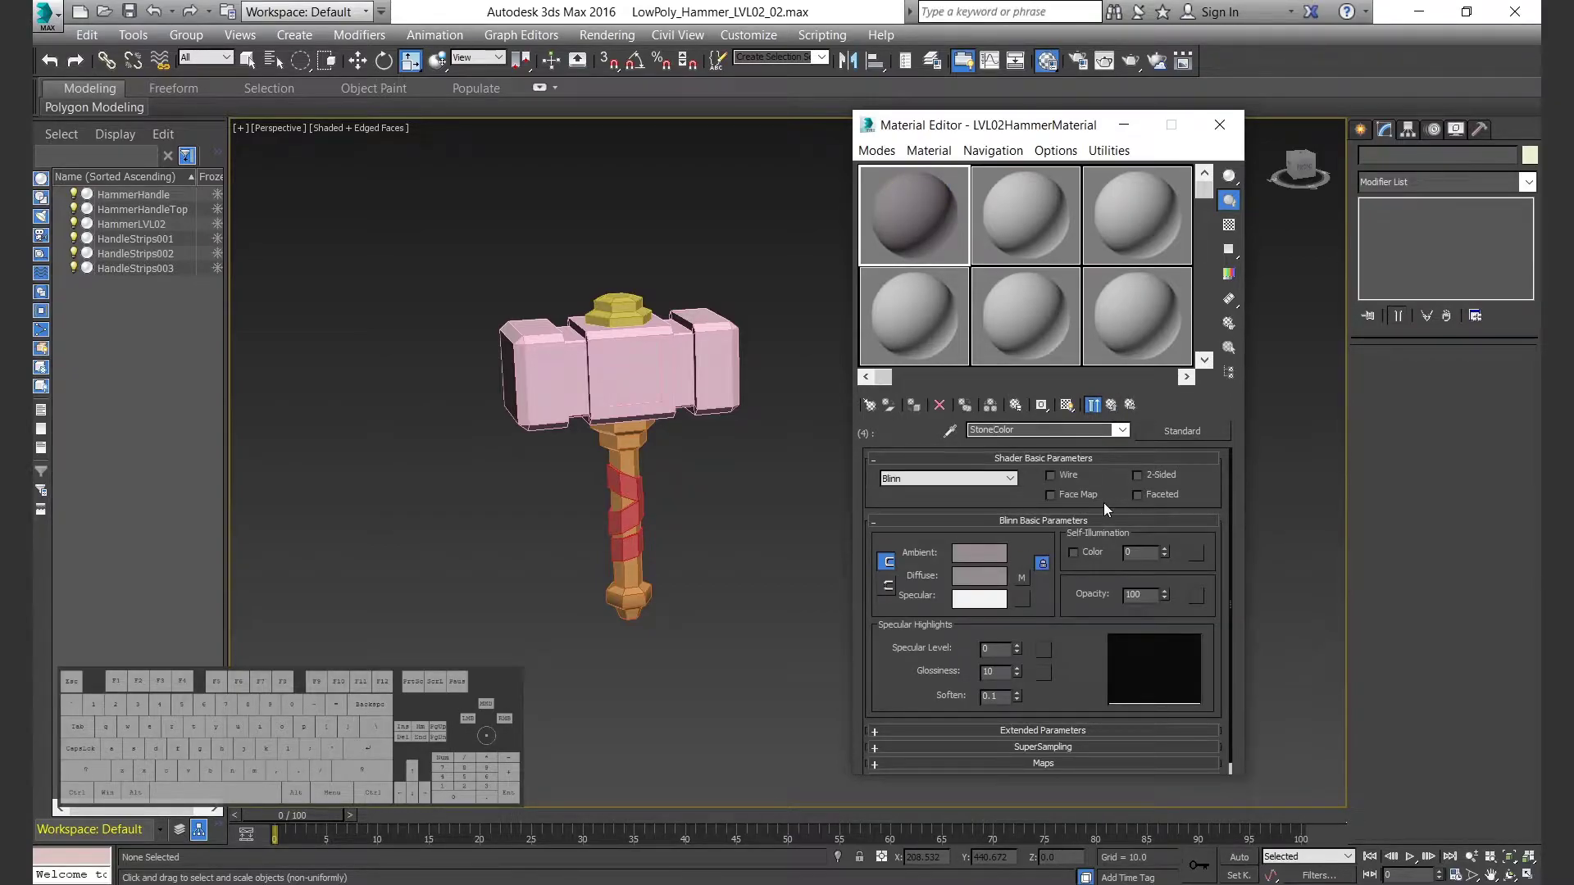
text(Wood)
click(1023, 578)
text(WoodMap)
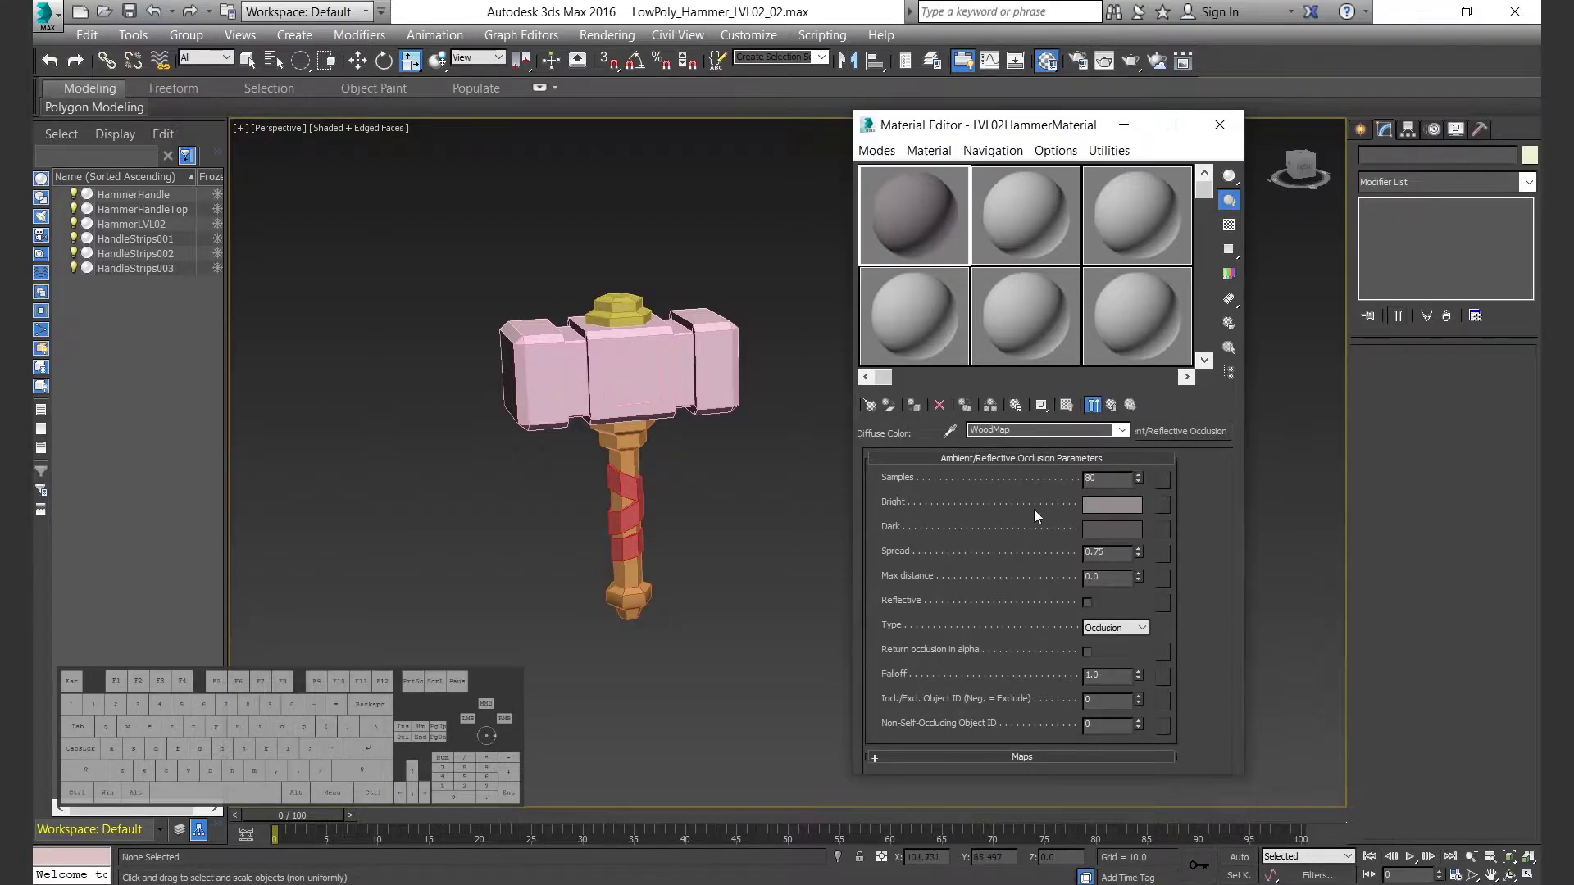
Step: Set WoodMap's Bright color to hue 0.036 and saturation 0.8, and raise its value for a lighter orange-brown
click(1111, 505)
text(0.036)
key(Tab)
text(.8)
key(Tab)
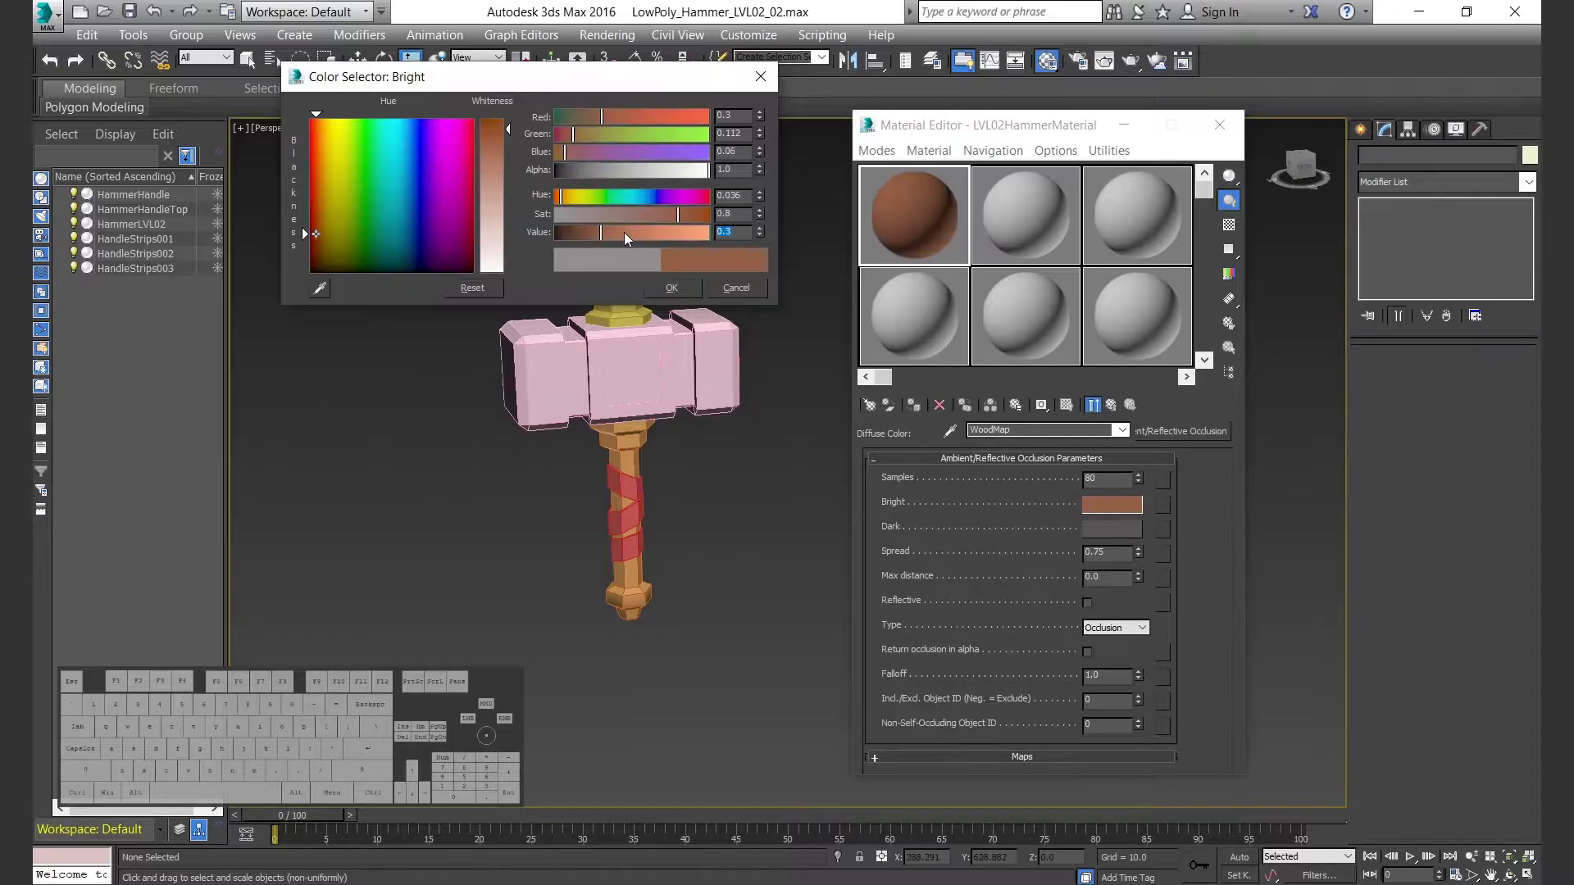
key(Tab)
click(672, 289)
Step: Copy WoodMap's Bright color onto its Dark color and set the Dark value to 0.06
drag(1111, 505, 1120, 529)
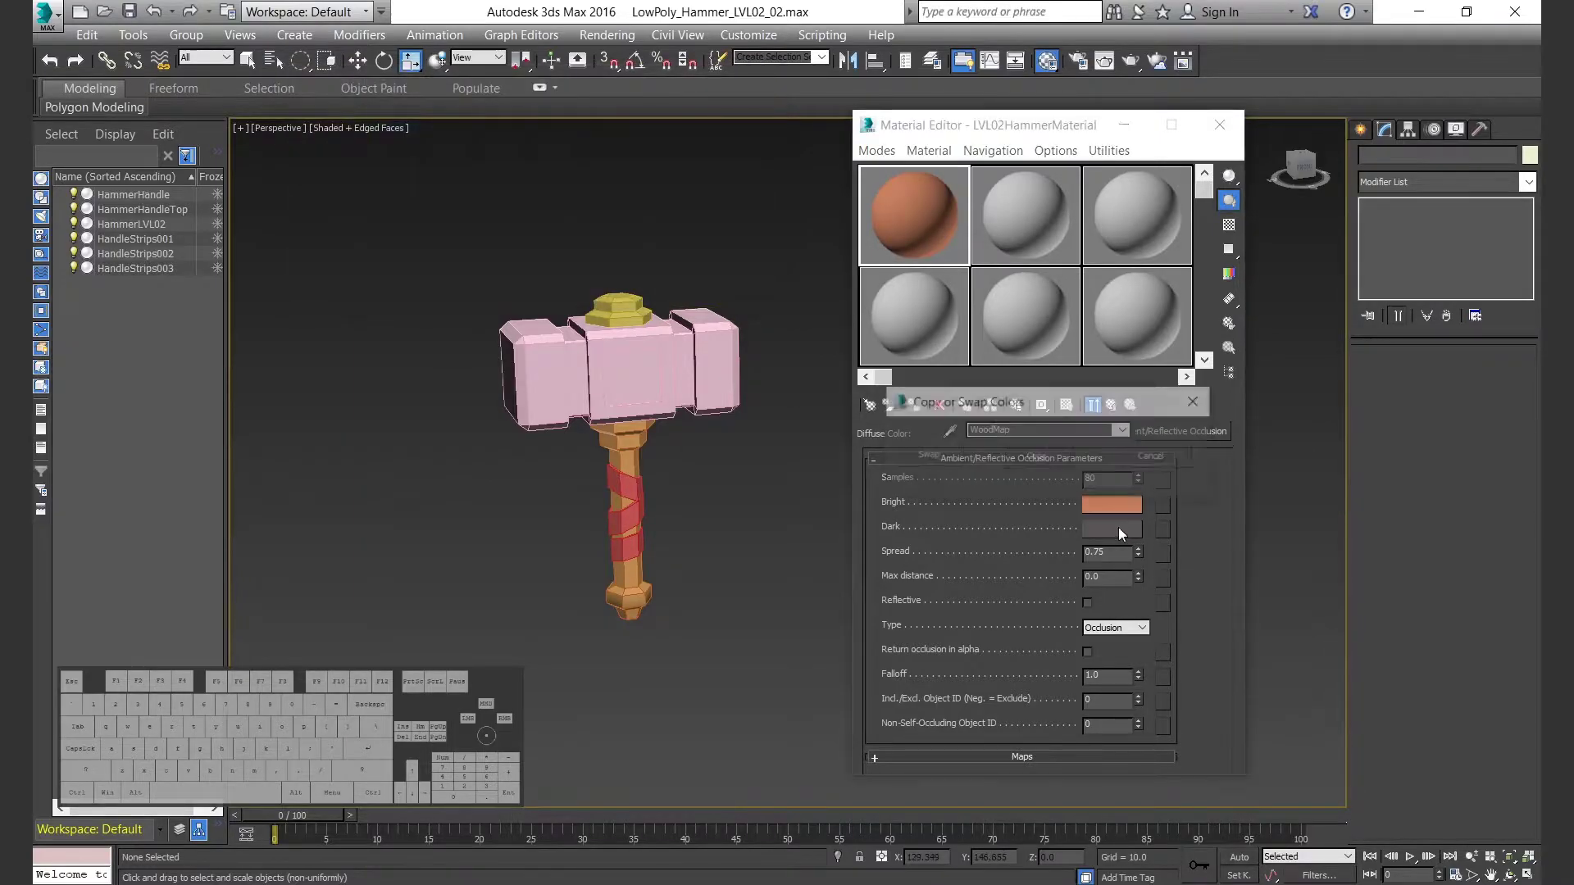
click(1116, 529)
drag(733, 232, 619, 250)
text(.1)
key(Return)
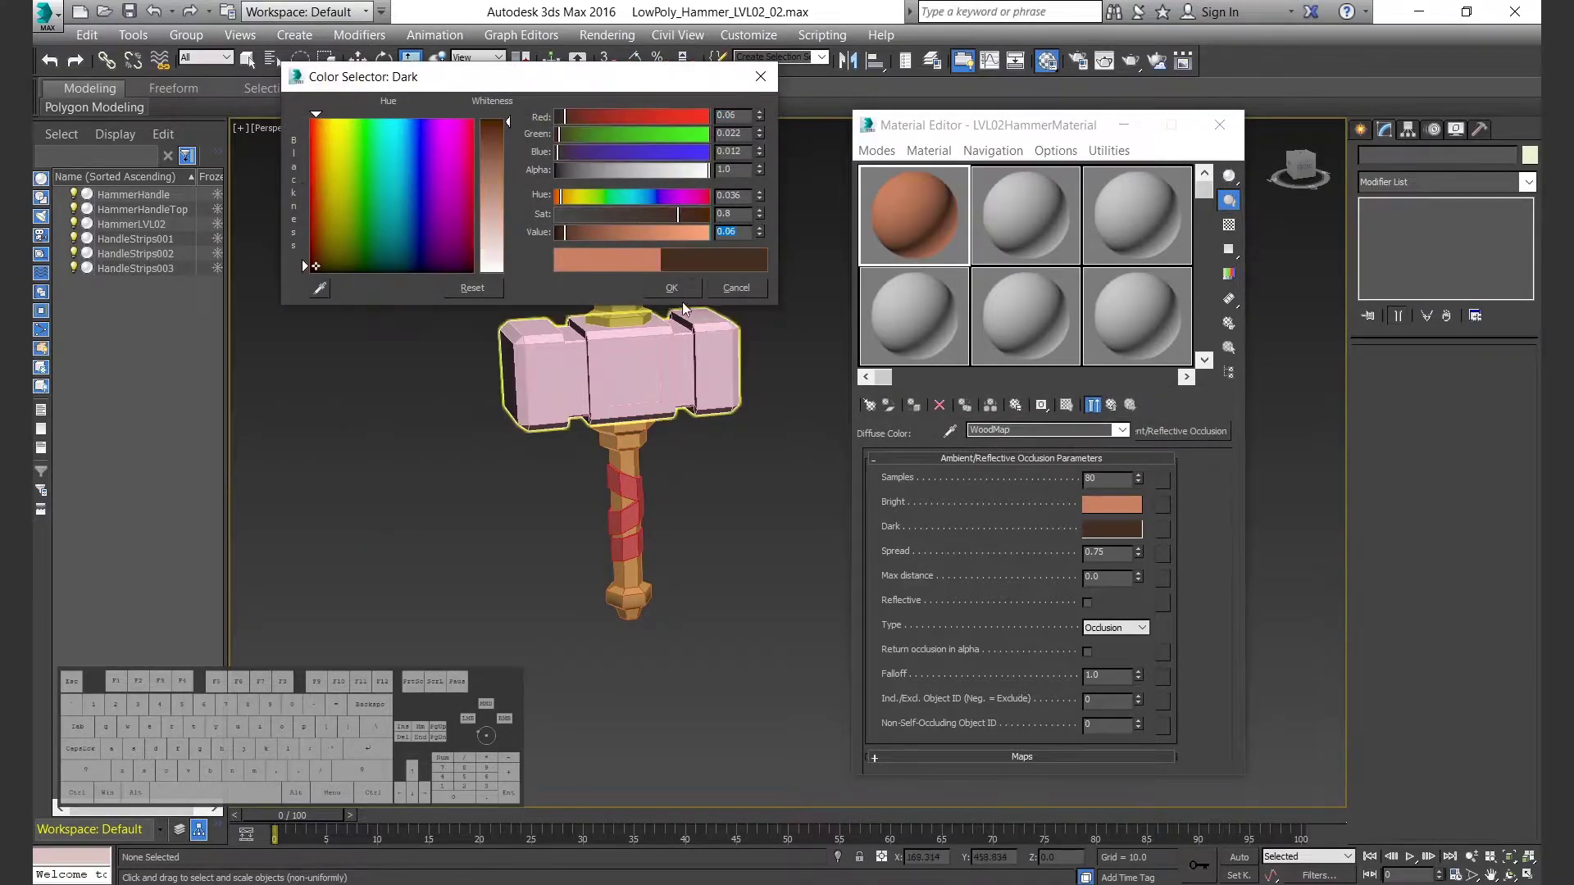
click(672, 288)
Step: Copy WoodMap's Bright color into WoodColor's Diffuse color and set its Specular Level to 10 and Glossiness to 5
right_click(1100, 504)
click(1123, 516)
click(1111, 405)
right_click(976, 580)
click(1002, 610)
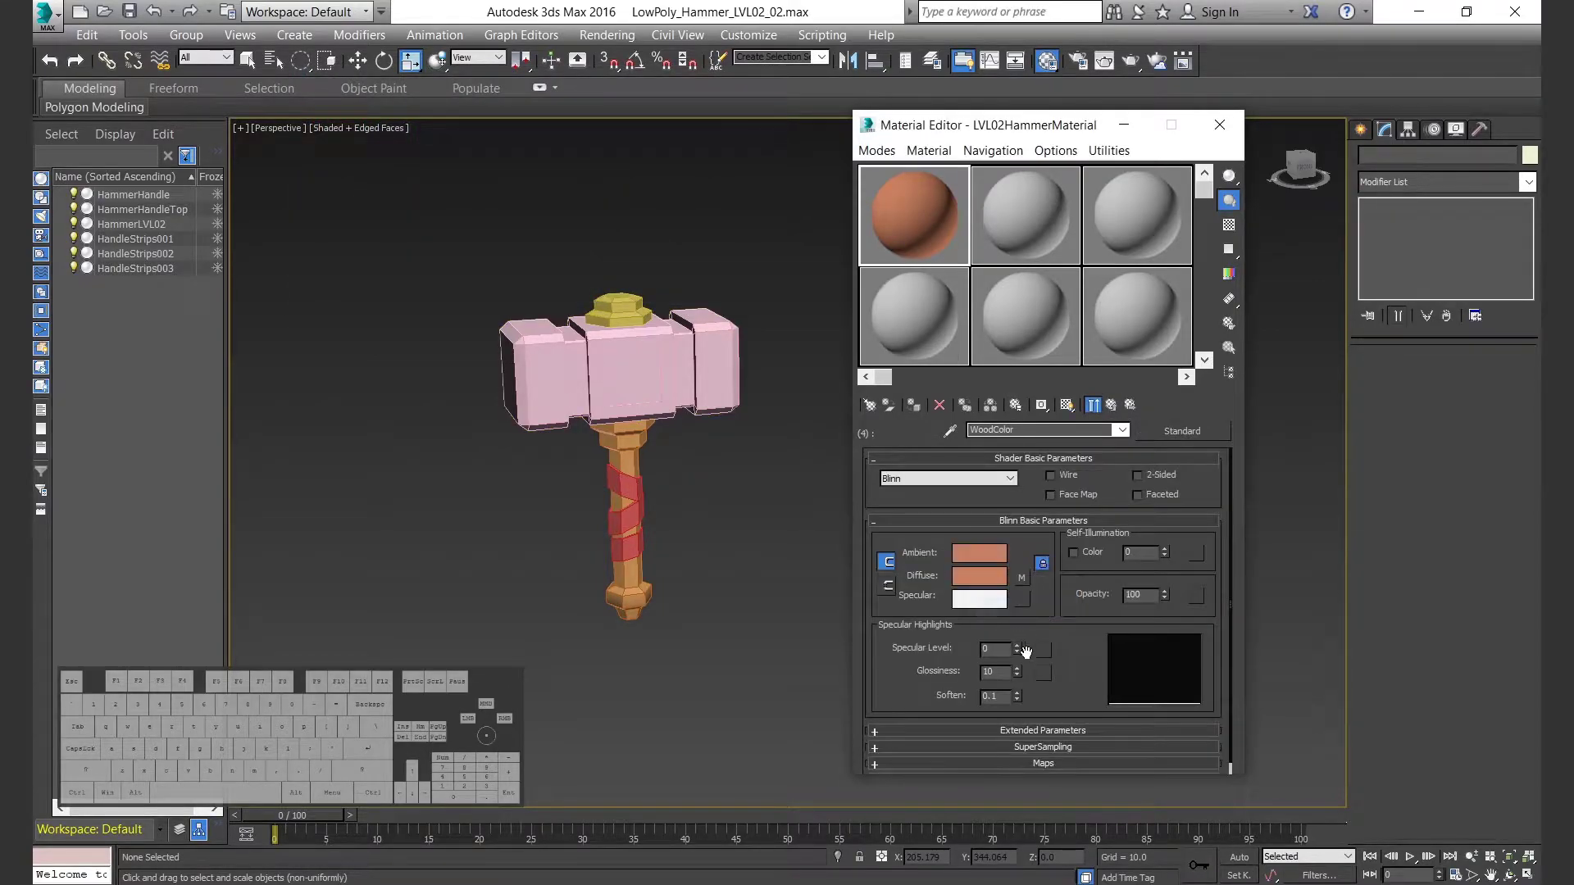
drag(1019, 640, 1020, 688)
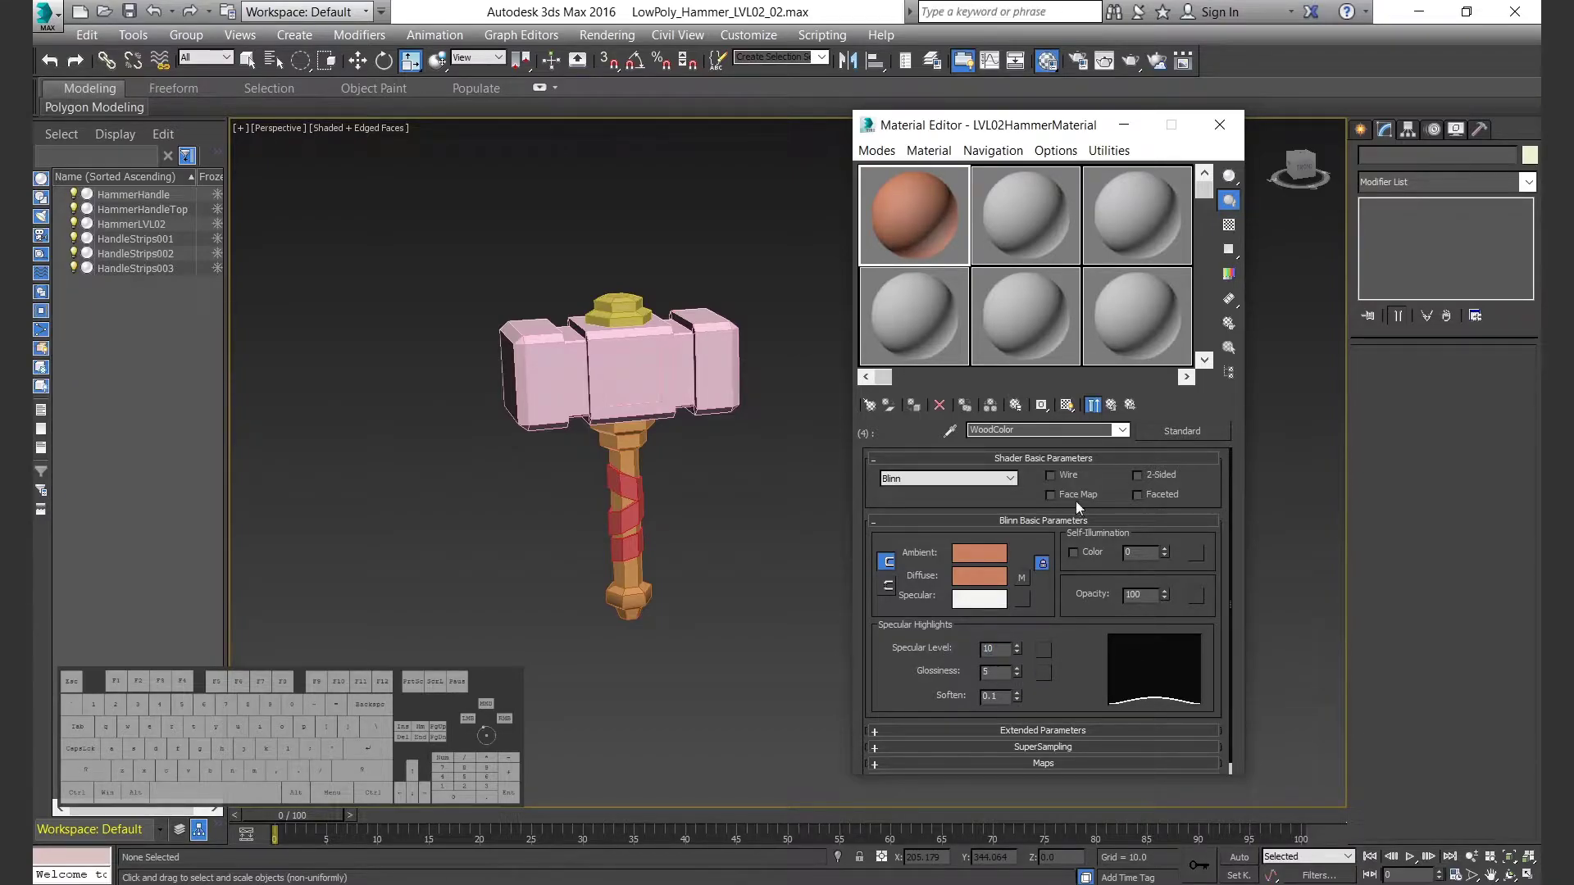
click(1110, 405)
Step: Rename sub-material 5 StripColor and its diffuse occlusion map StripMap
click(995, 554)
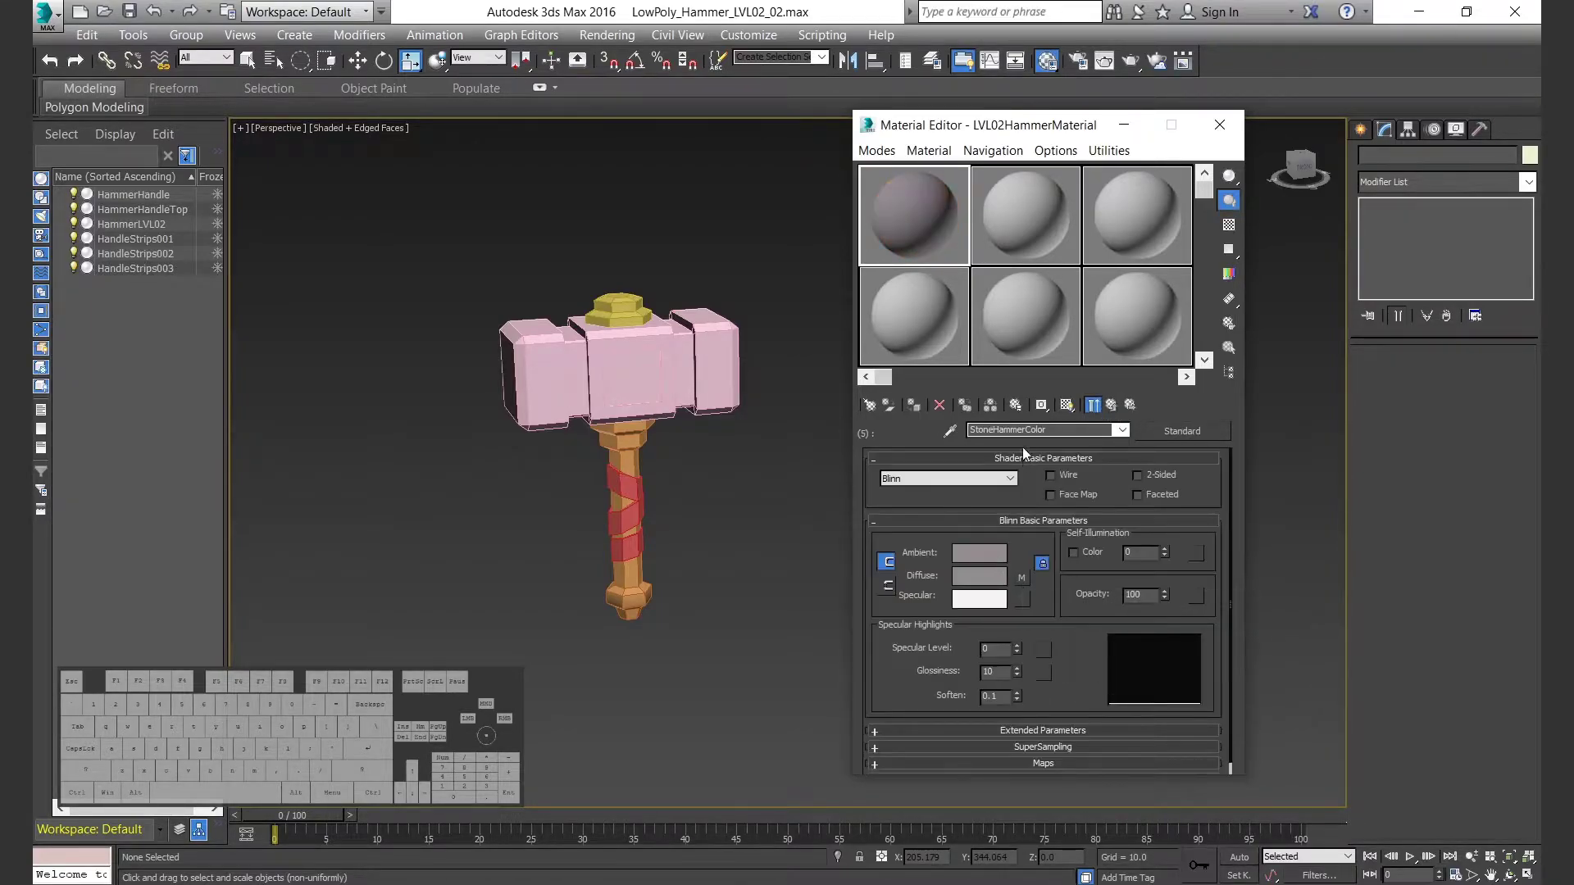
text(S)
click(1021, 578)
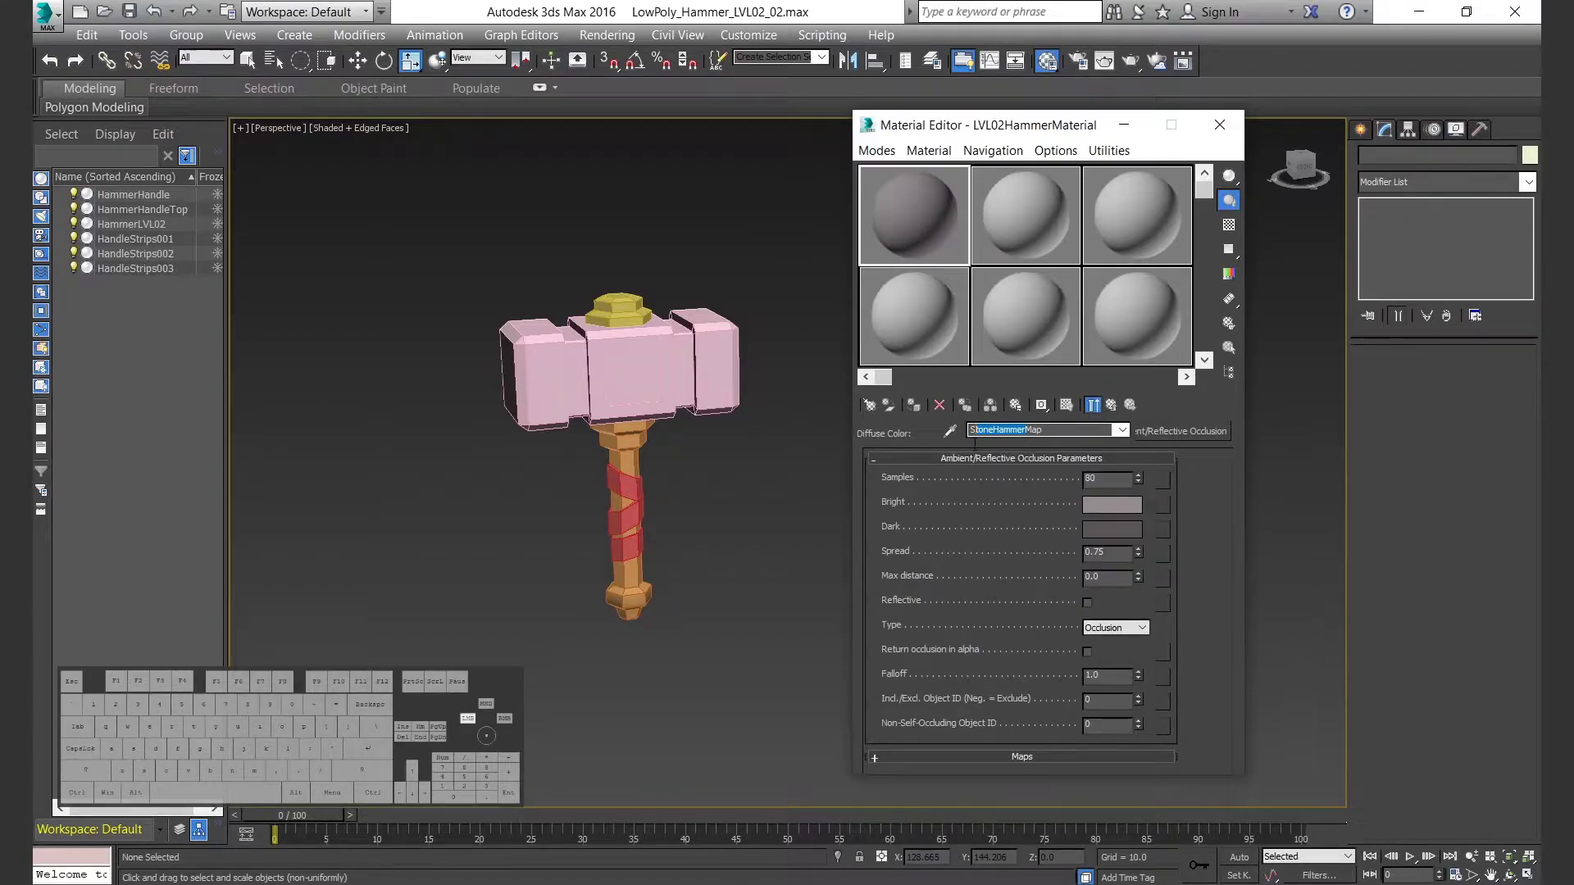
text(StripMap)
Step: Set StripMap's Bright color to hue 0.01, saturation 0.8 and value 0.3
click(1113, 506)
text(0.02)
key(Return)
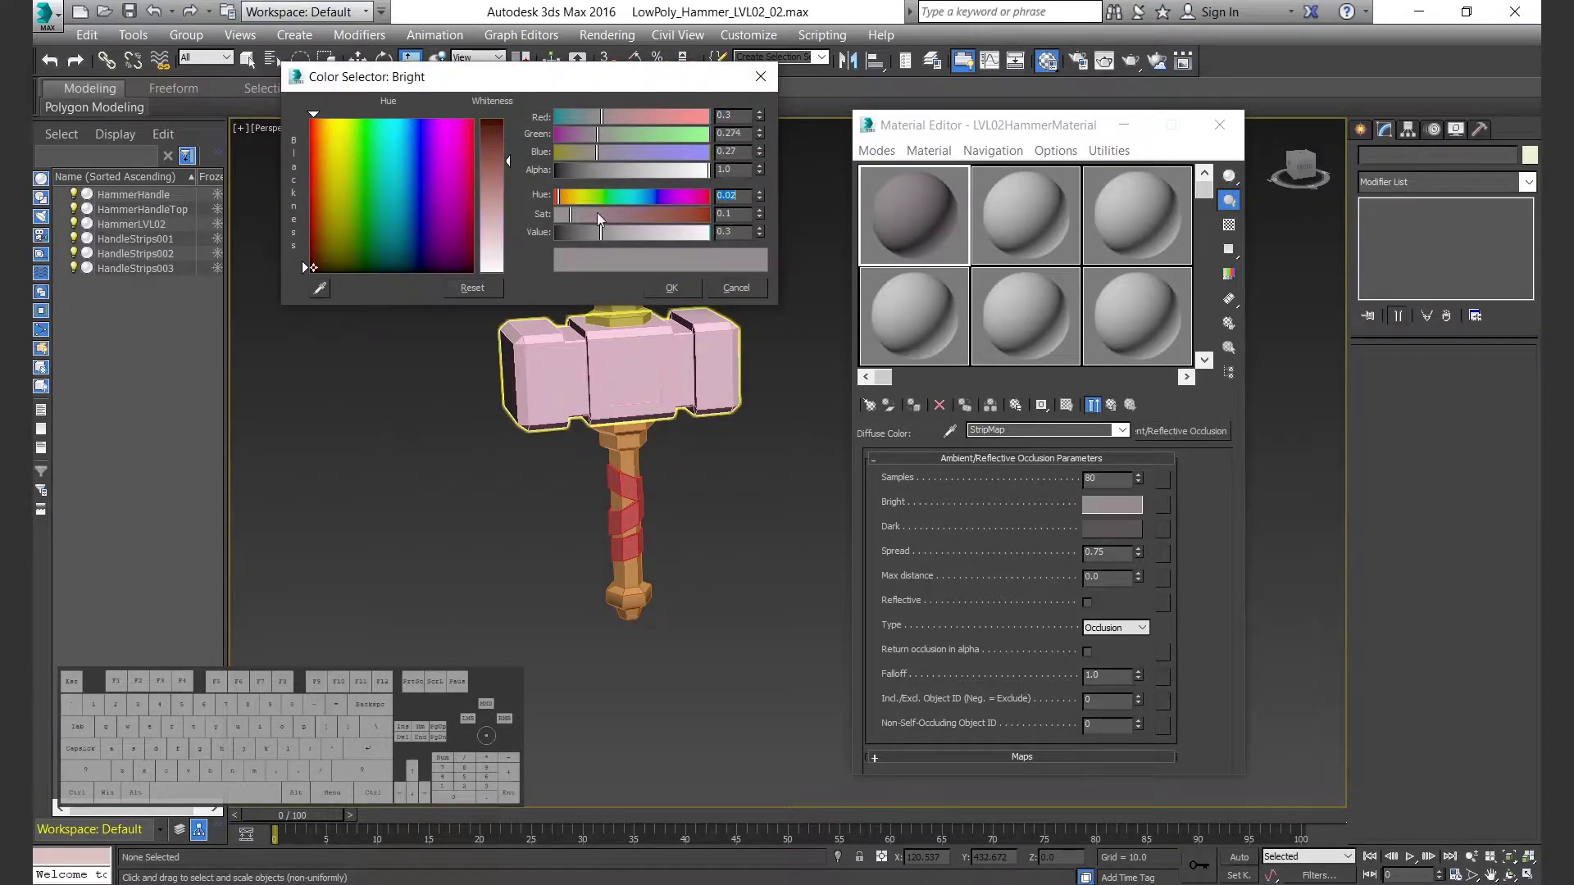
text(0.8)
key(Return)
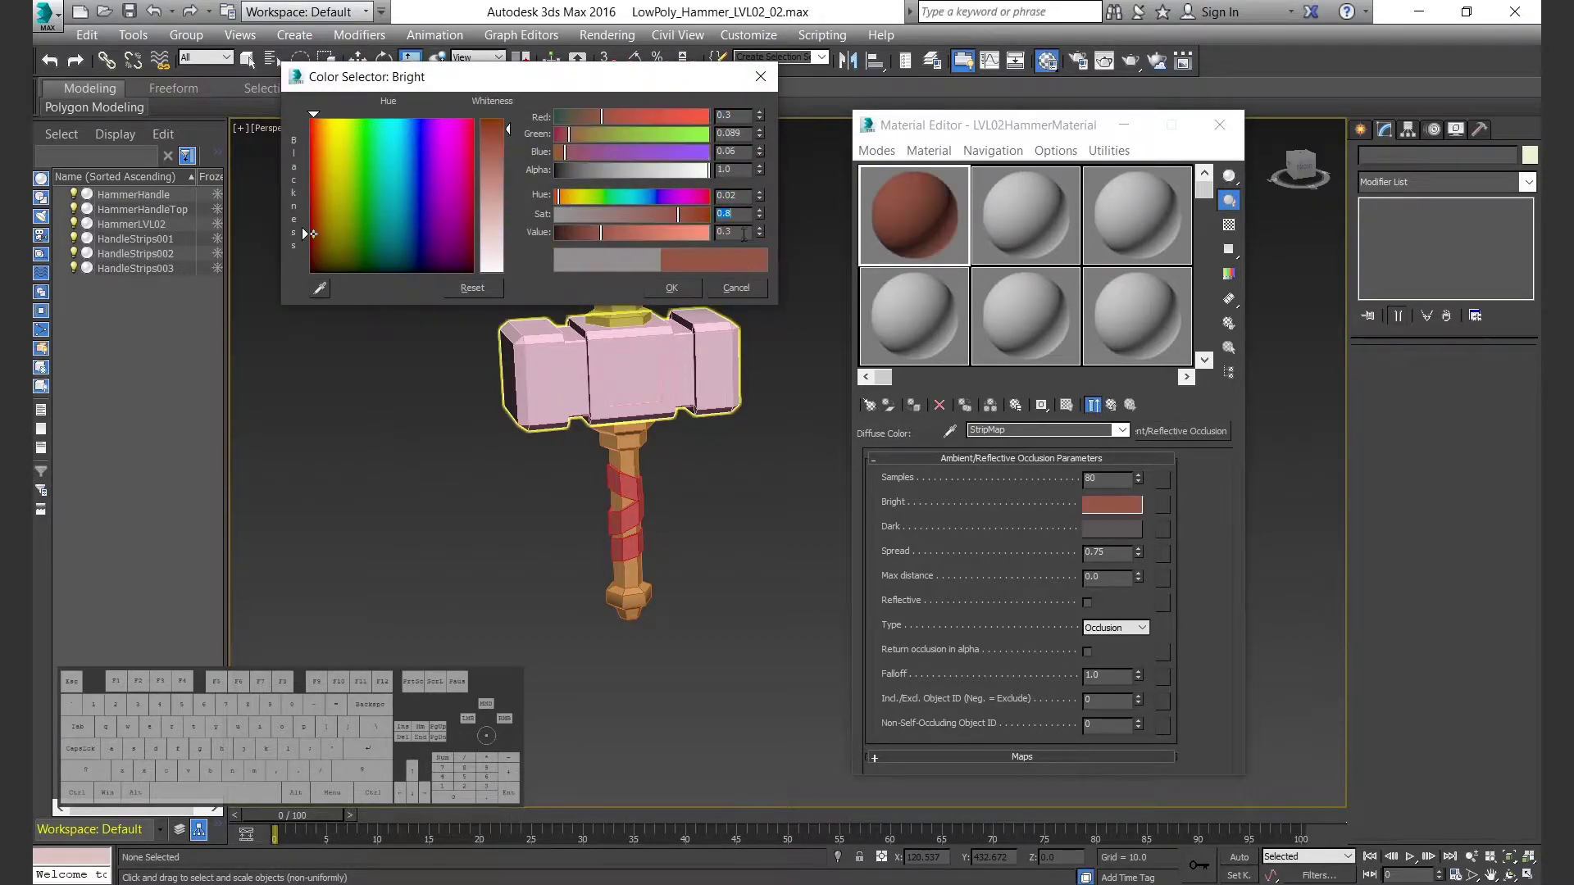
key(Tab)
text(.)
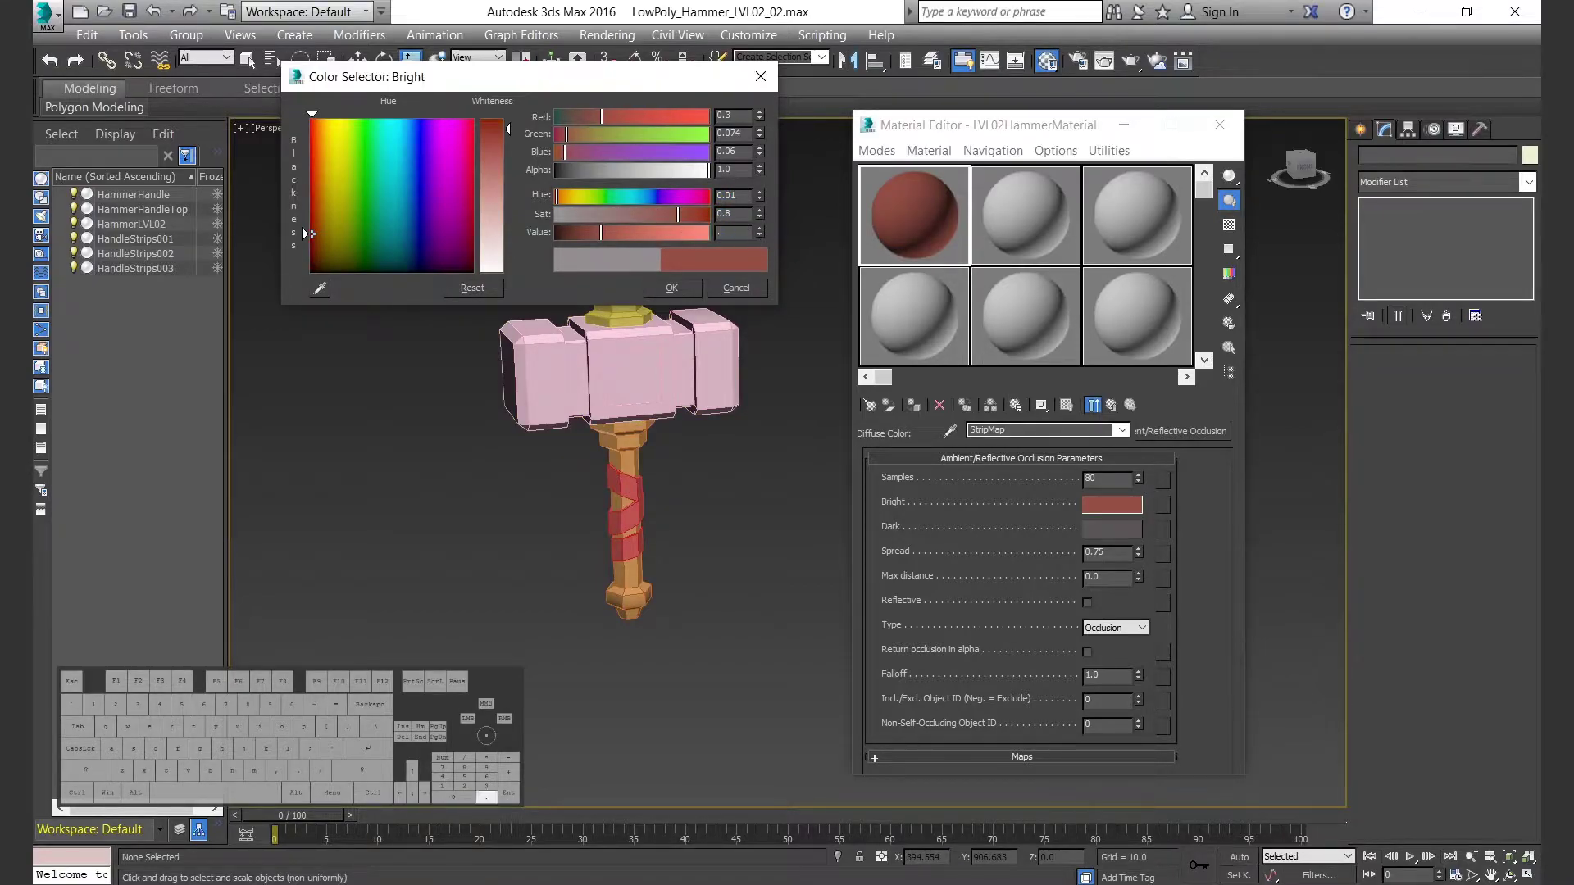
text(5)
key(Return)
key(Return)
click(671, 288)
Step: Copy StripMap's Bright color onto its Dark color and set the Dark value to 0.03
drag(1103, 505, 1100, 536)
click(958, 483)
click(1107, 529)
text(.3)
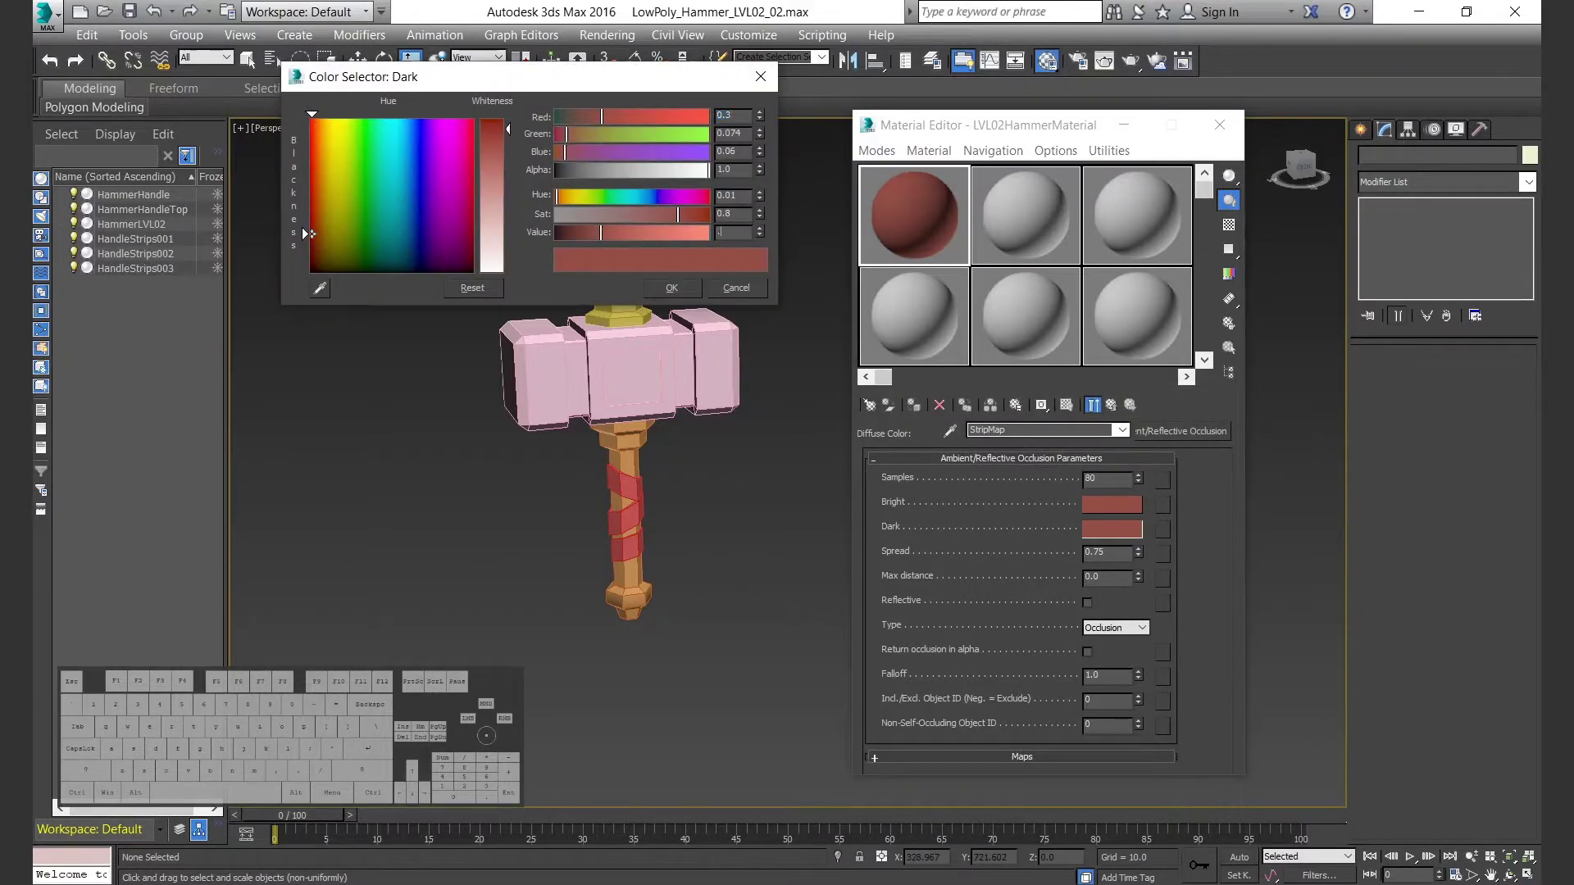
text(03)
key(Return)
click(680, 289)
Step: Copy StripMap's Bright color into StripColor's Diffuse color and return to the parent LVL02HammerMaterial
right_click(1096, 509)
click(1134, 523)
click(1111, 405)
right_click(989, 577)
click(1025, 582)
click(1111, 405)
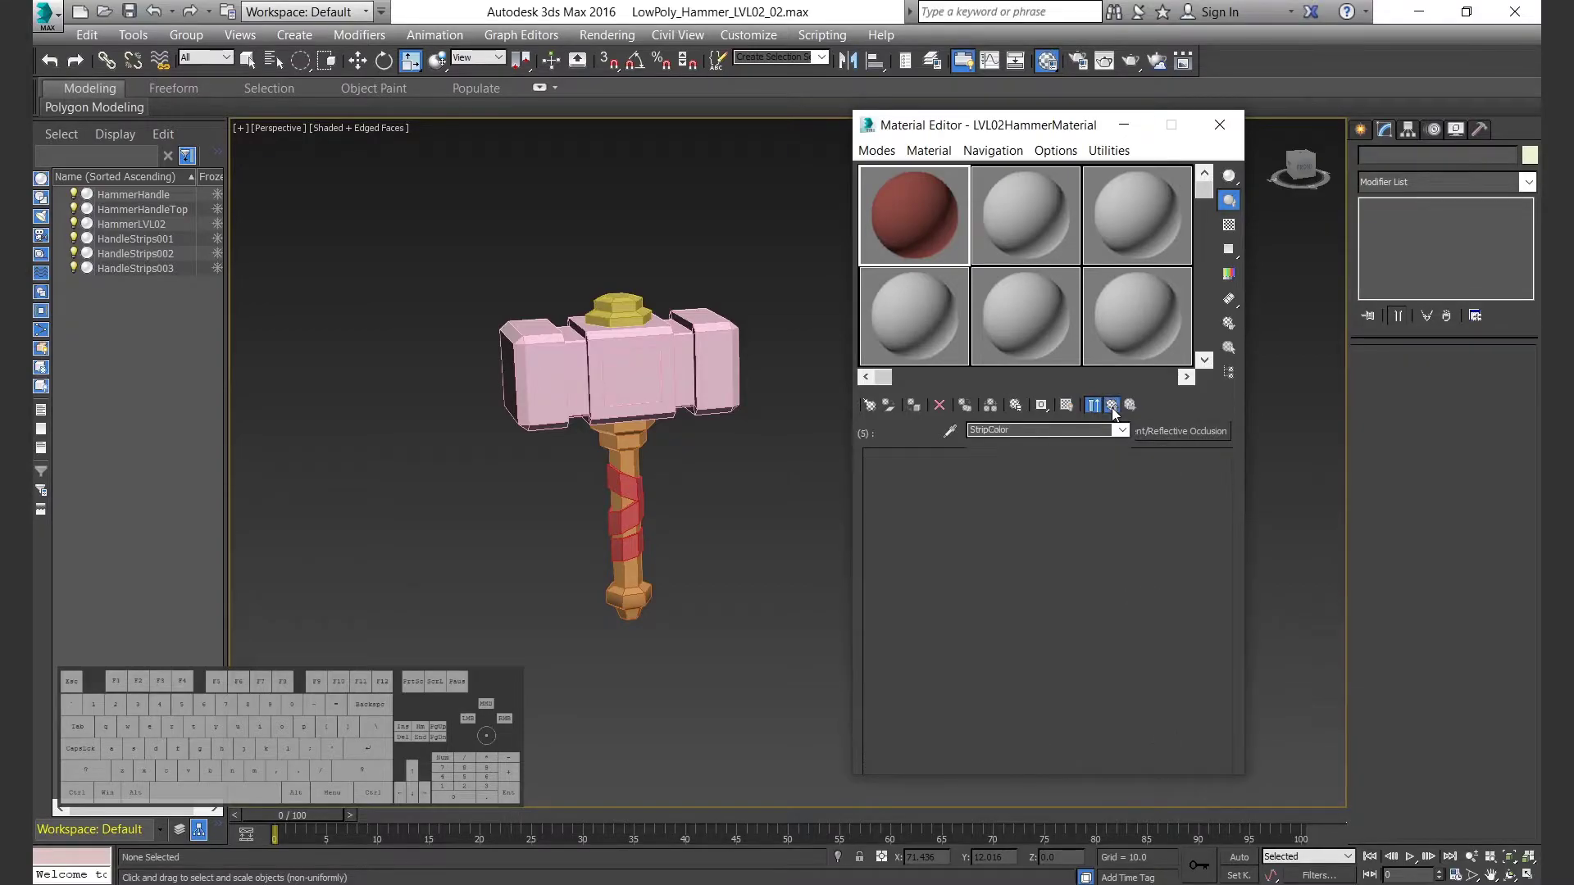
click(1112, 404)
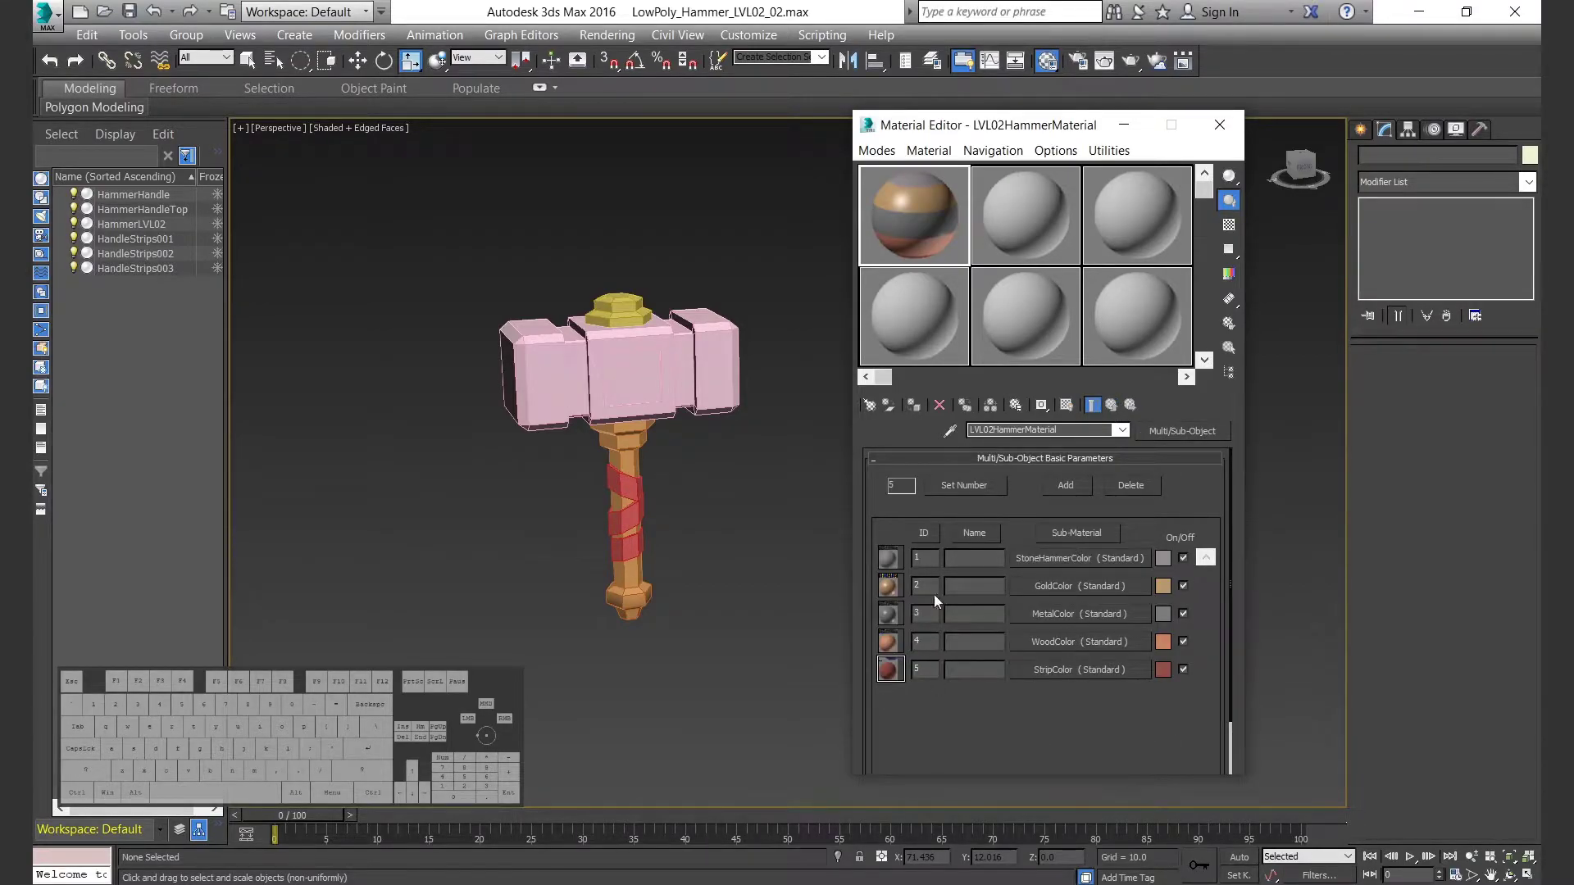
Step: Select the whole HammerHandleTop element and set its polygons' material ID to 2
click(619, 309)
key(w)
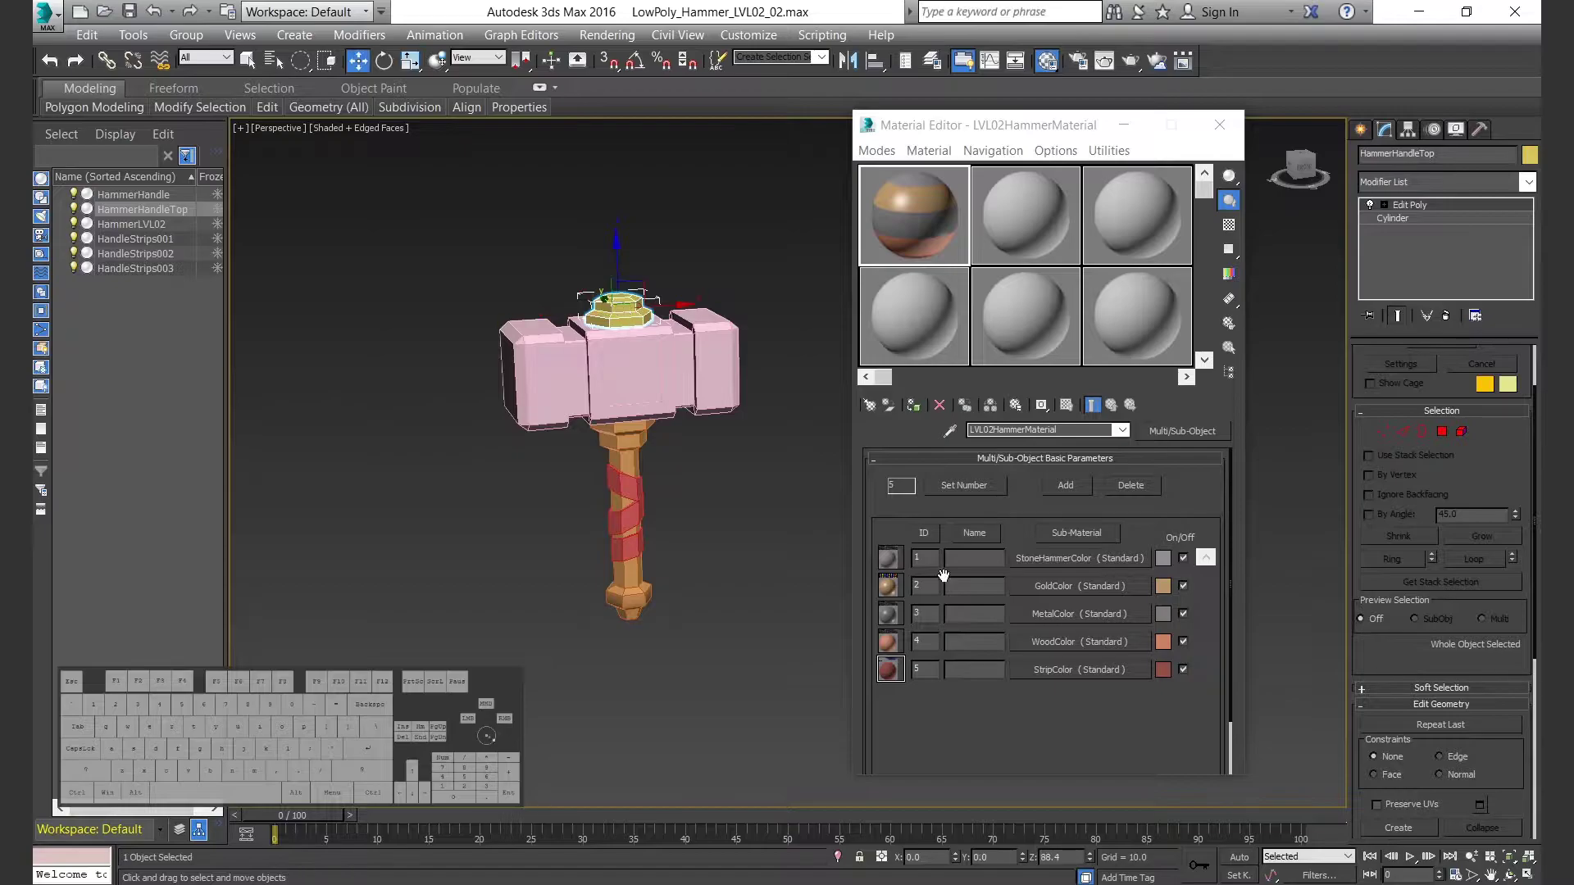
click(1461, 432)
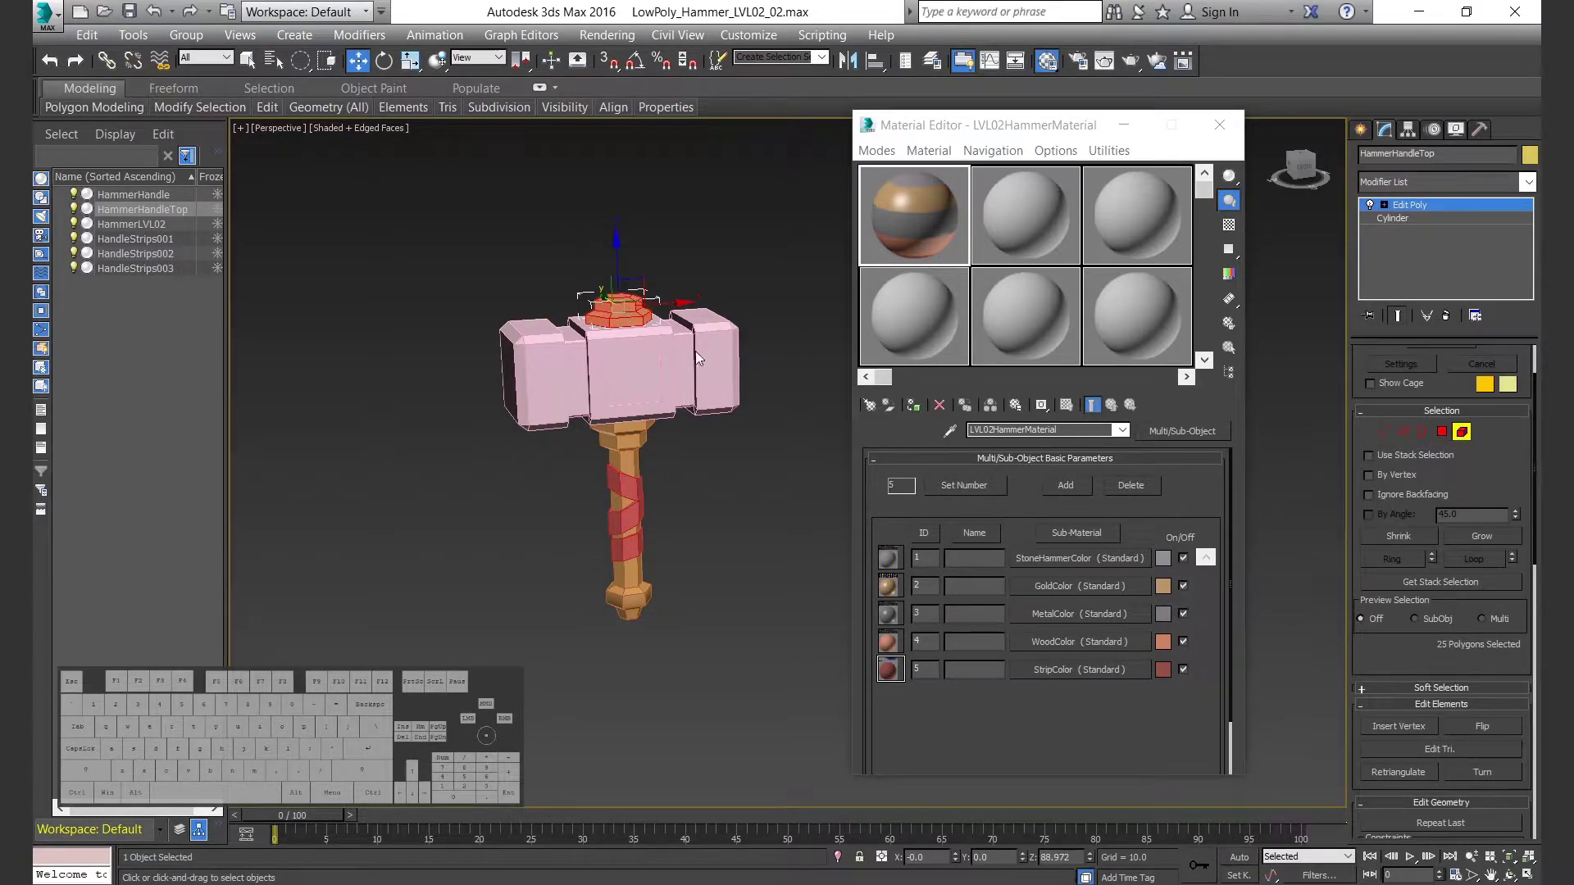
scroll(1416, 622, down, 8)
drag(1479, 683, 1273, 693)
Step: Assign LVL02HammerMaterial to HammerHandleTop, leave element editing and select the HammerLVL02 hammer head
click(914, 408)
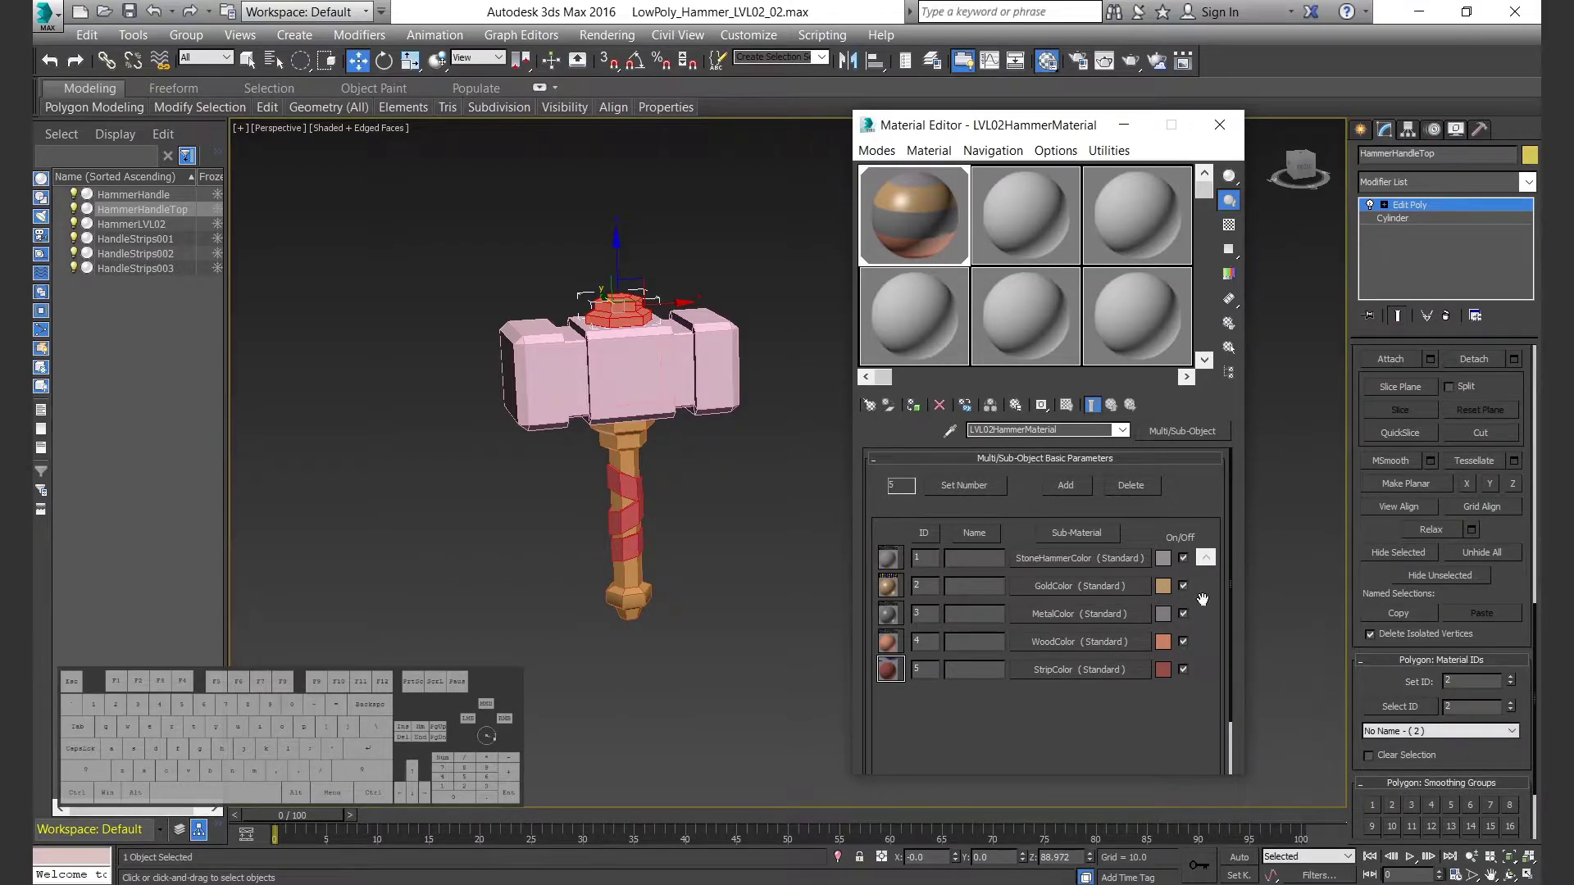
scroll(1505, 582, up, 8)
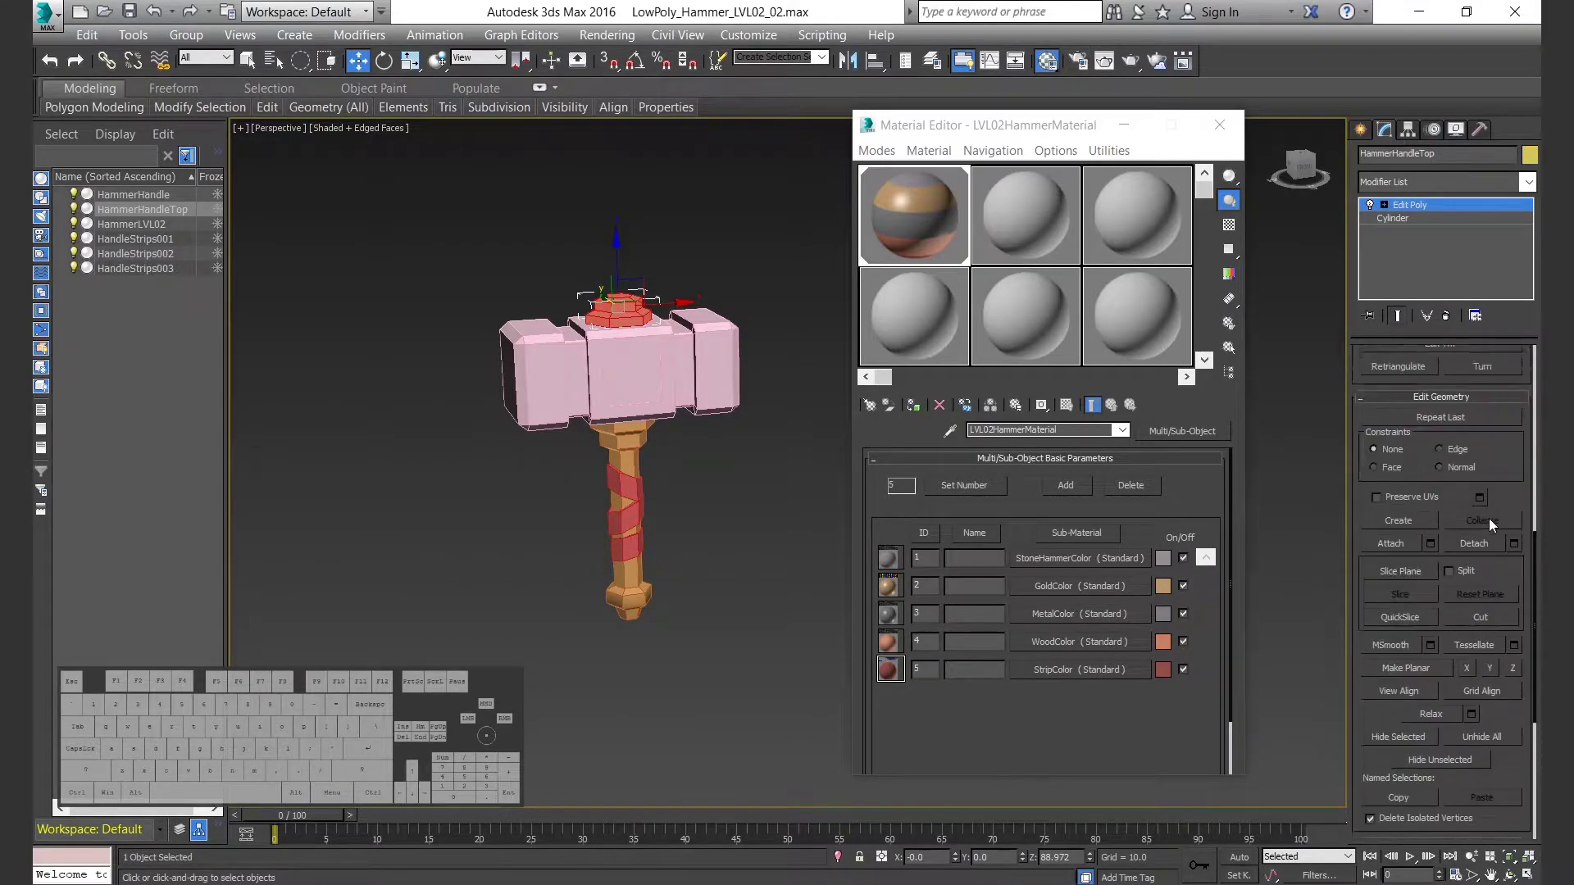
click(1461, 506)
click(691, 513)
click(612, 355)
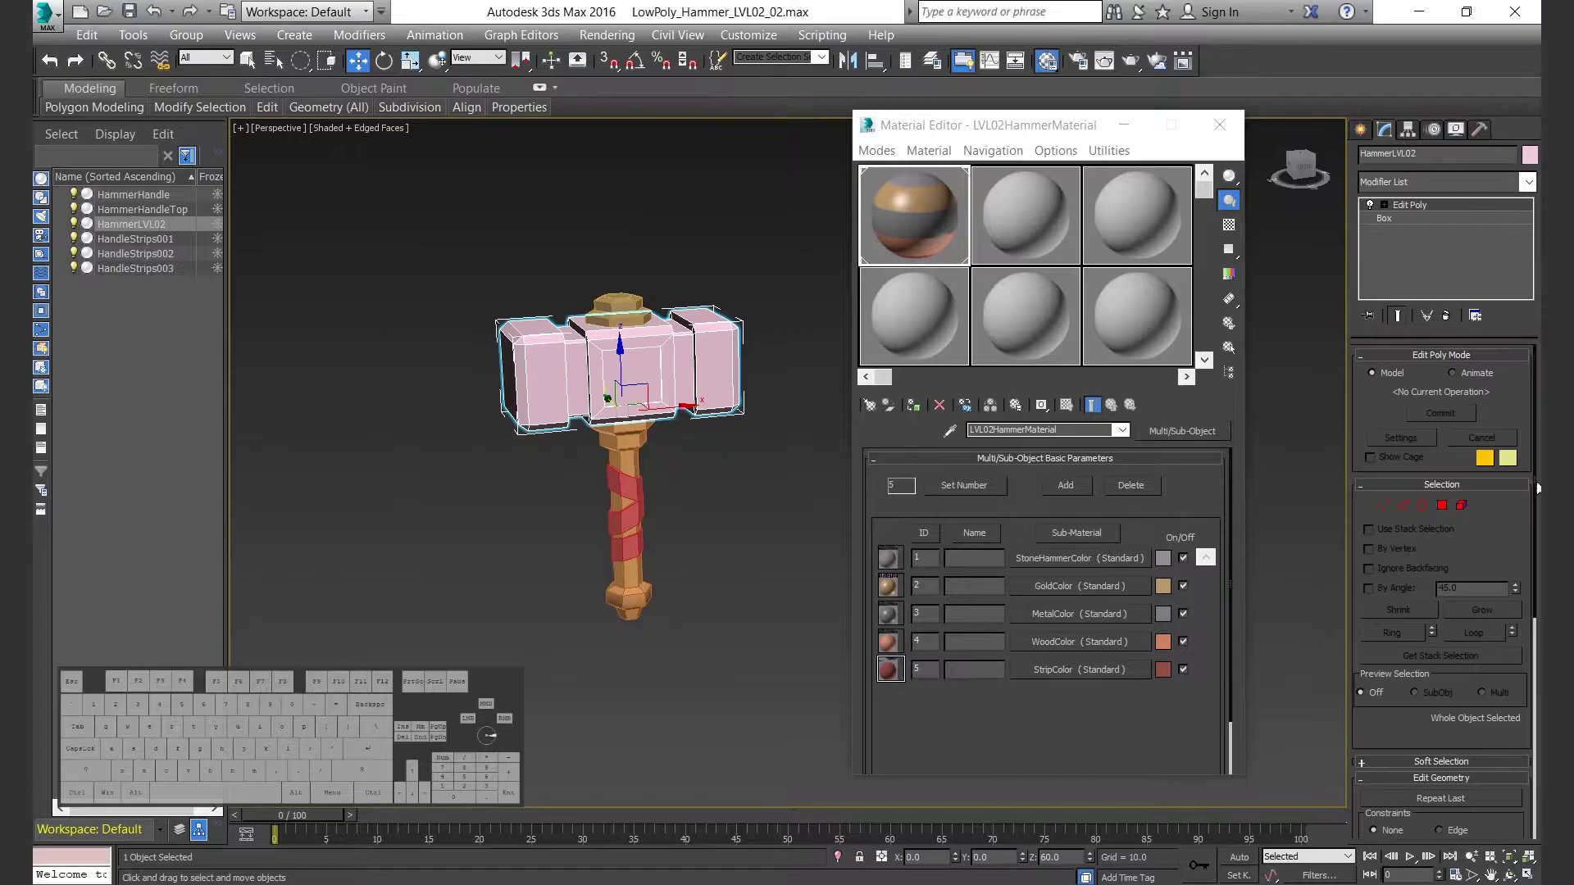
Step: Select the whole hammer head element and set its polygons' material ID to 1
click(1461, 506)
click(549, 356)
scroll(1485, 627, down, 8)
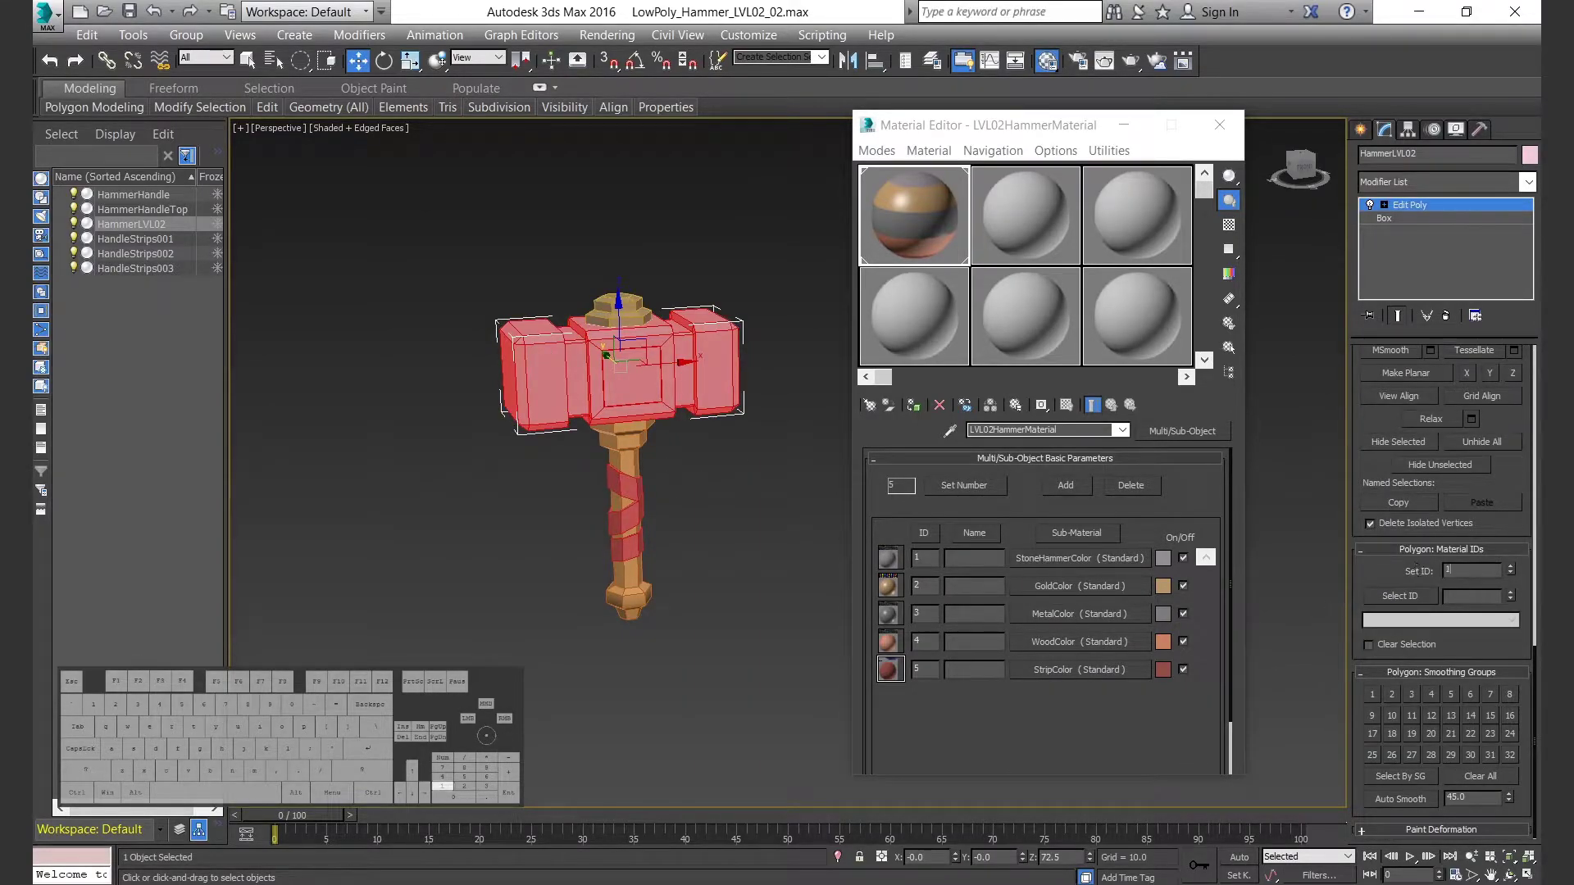
Step: Select the hammer head's two recessed bands and its inset centre panels, and set their material ID to 2
scroll(516, 385, up, 5)
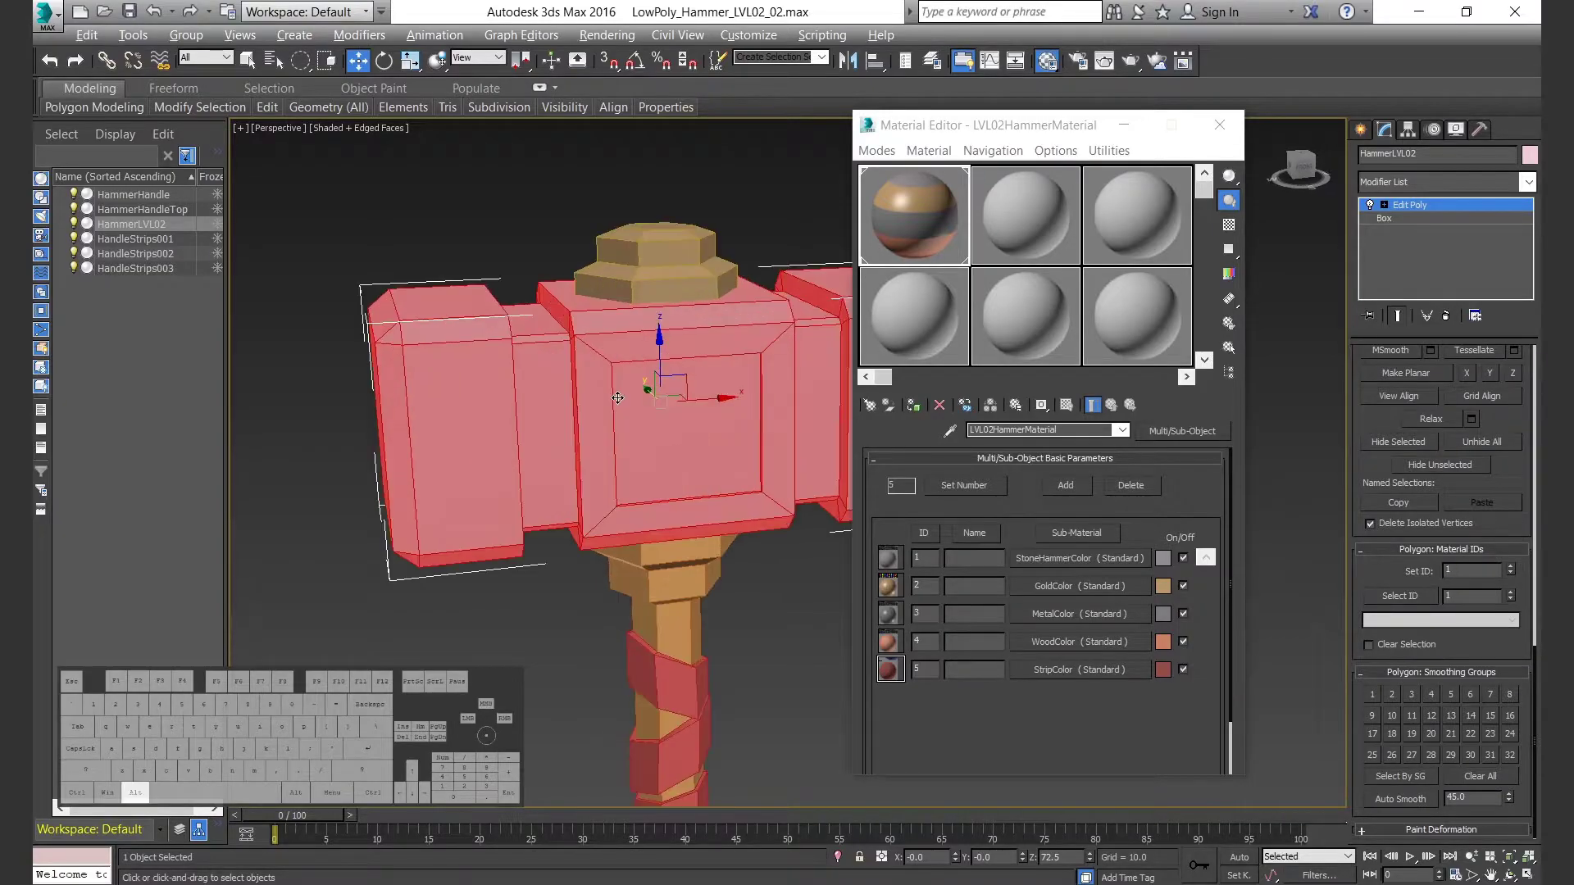
key(4)
click(520, 355)
alt+middle_drag(528, 327, 533, 358)
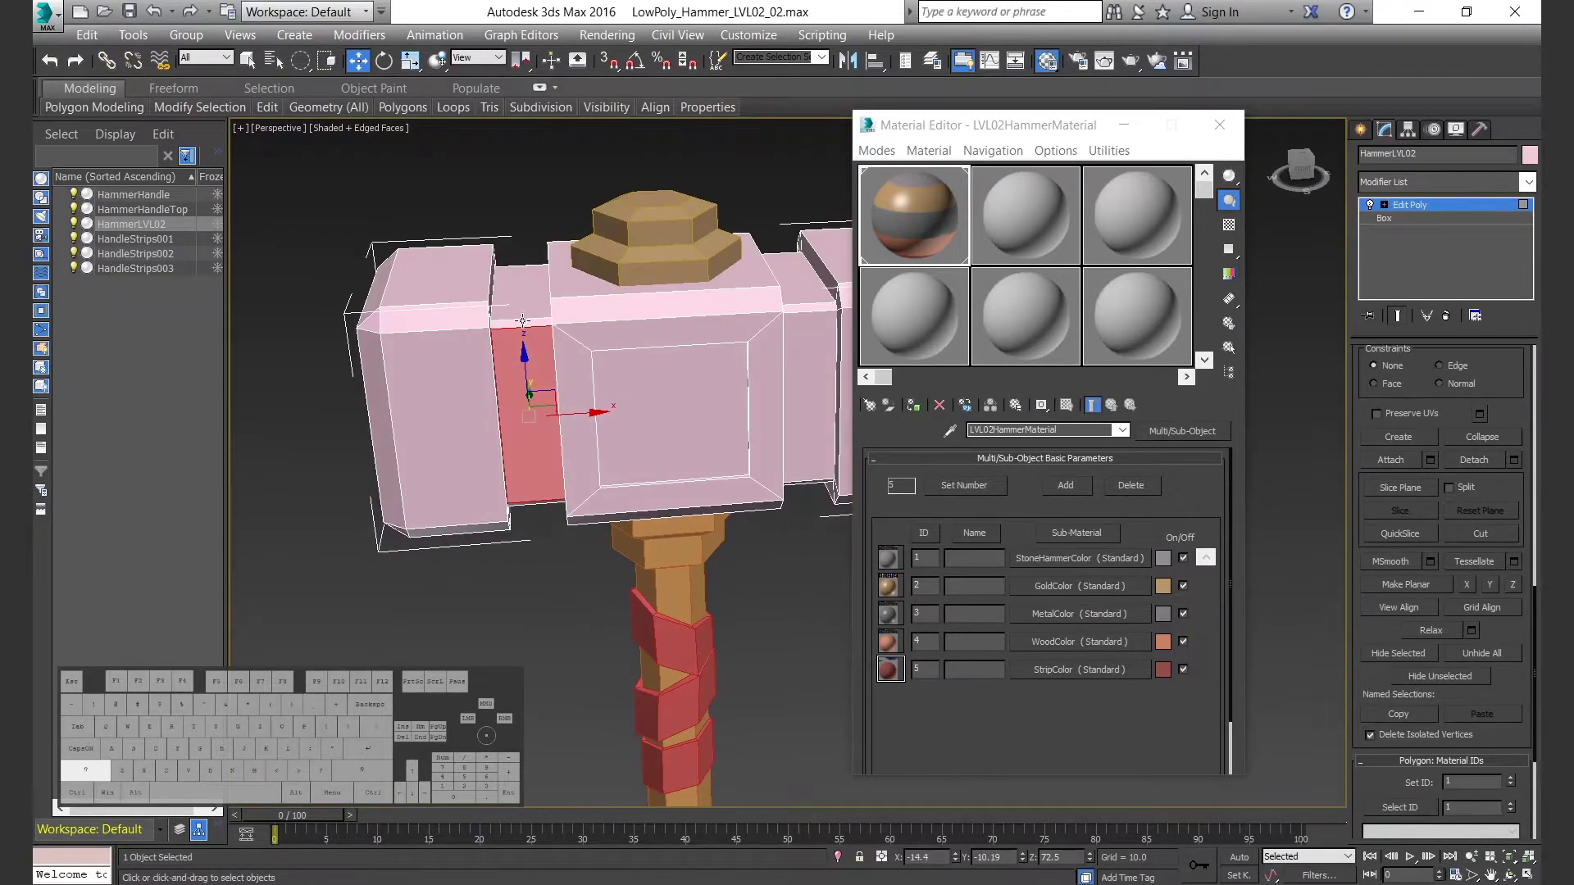
shift+click(526, 317)
scroll(517, 315, down, 4)
scroll(654, 311, up, 4)
ctrl+click(632, 341)
shift+click(631, 315)
alt+middle_drag(631, 317, 504, 399)
ctrl+click(592, 389)
ctrl+click(569, 421)
scroll(607, 430, down, 4)
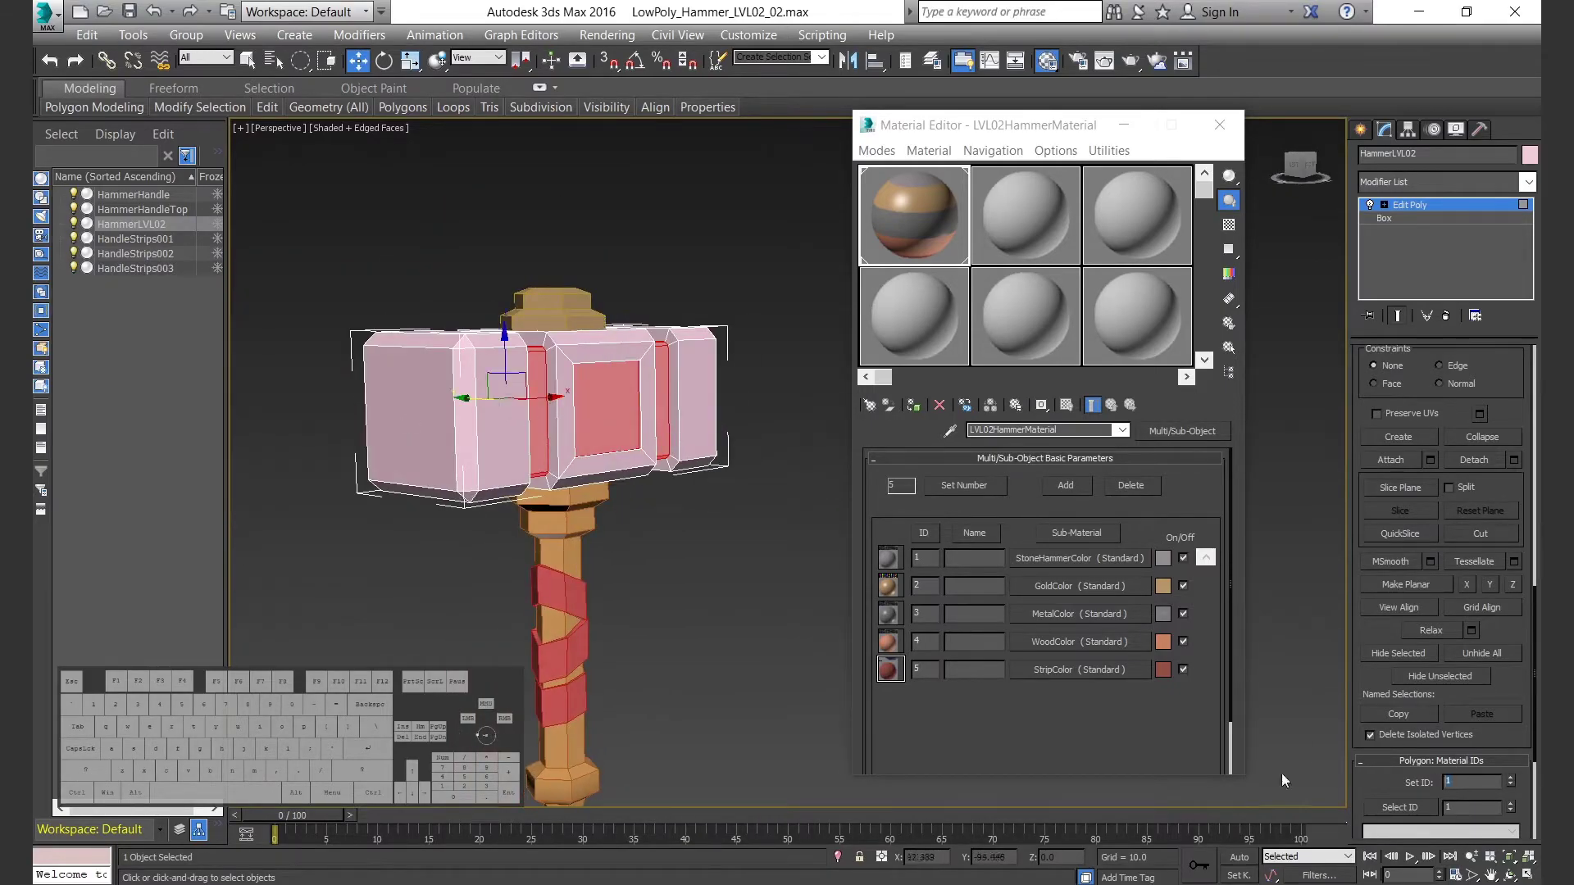
alt+middle_drag(758, 615, 729, 655)
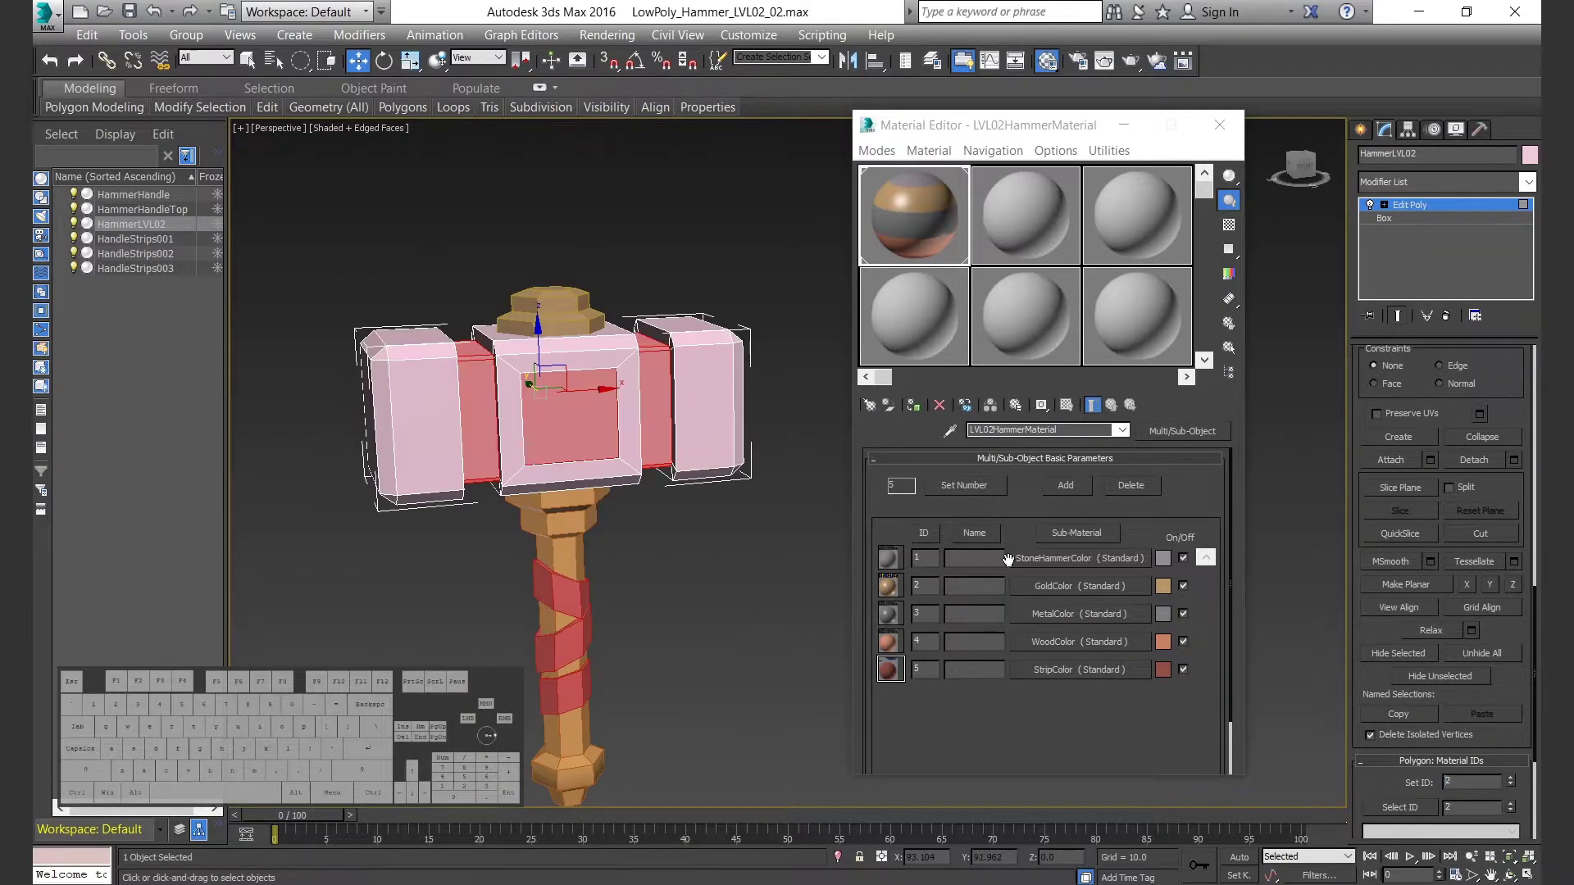
Step: Assign LVL02HammerMaterial to the hammer head and review the StoneHammerColor sub-material's settings
click(911, 404)
mouse_move(565, 410)
alt+middle_down()
mouse_move(647, 418)
mouse_move(589, 413)
alt+middle_up()
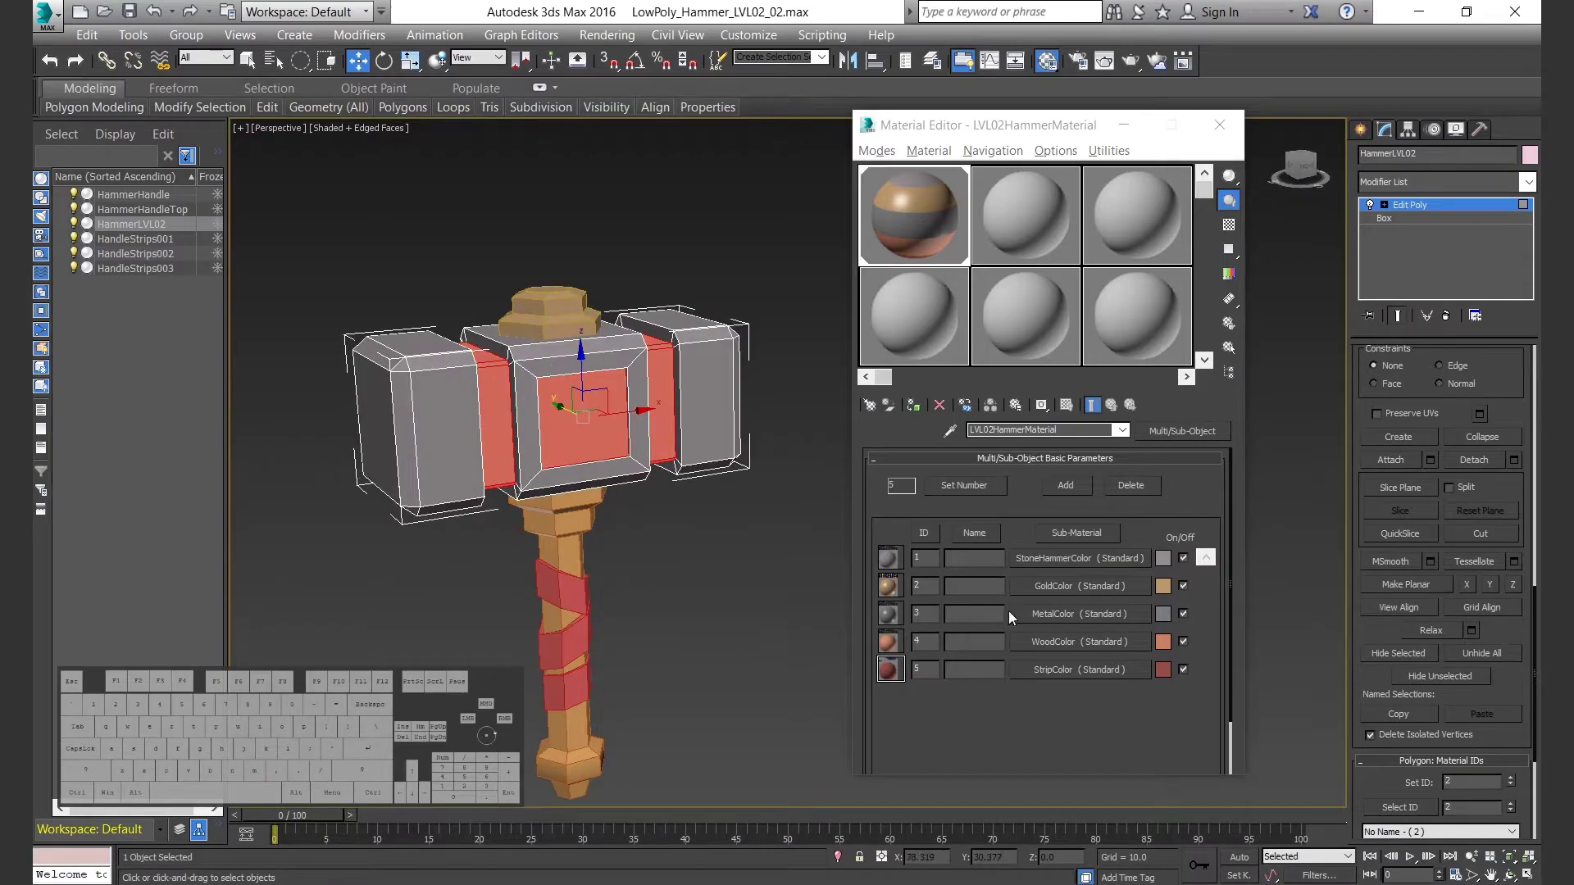
click(1058, 561)
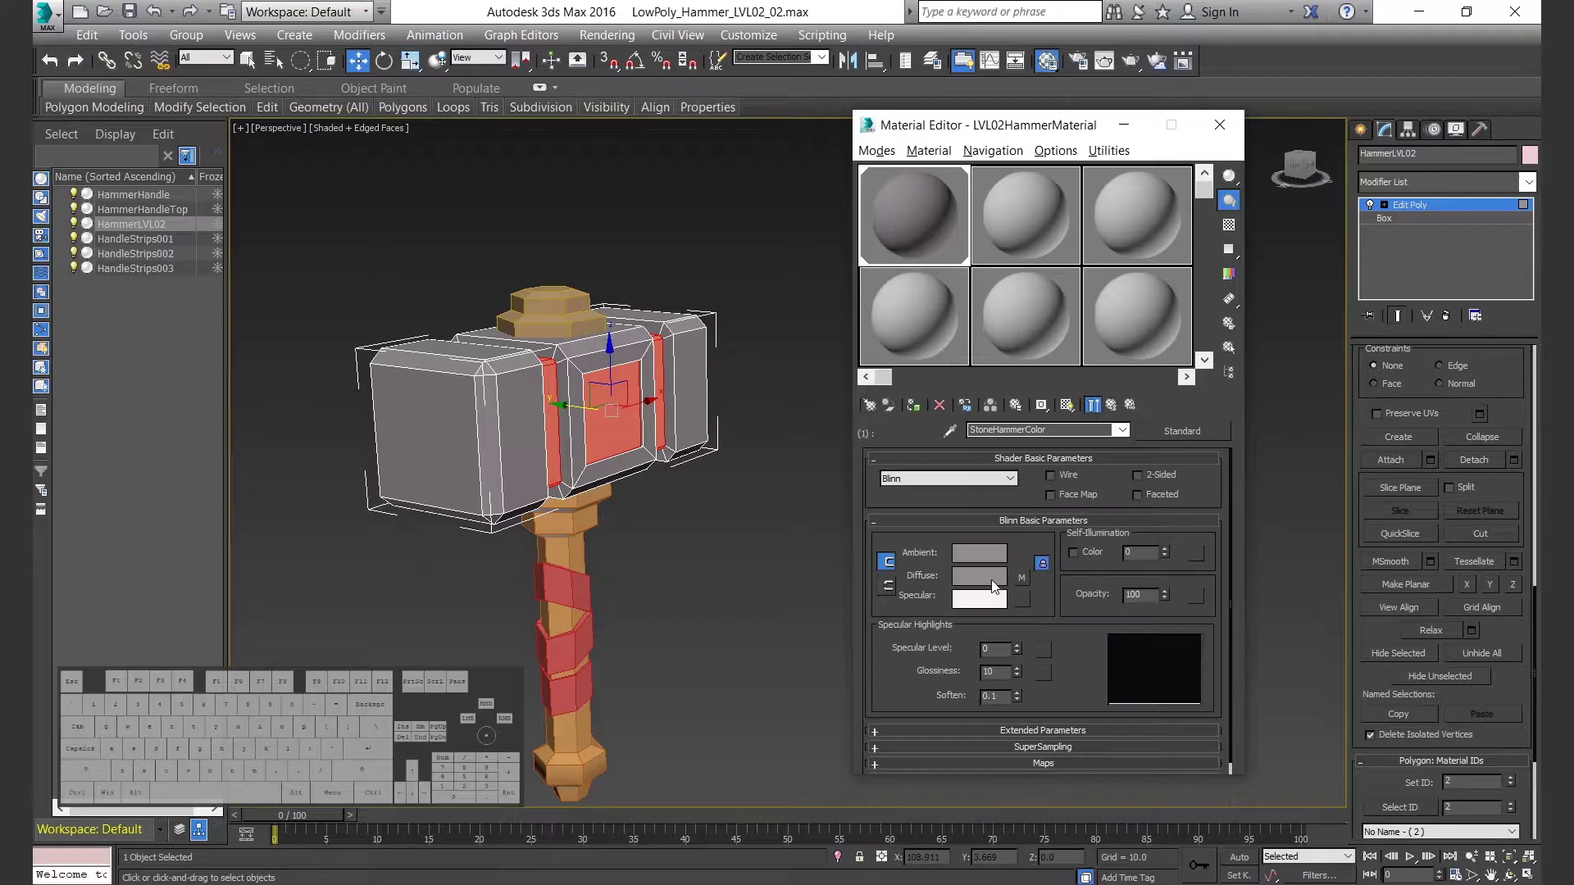
click(1111, 405)
alt+middle_drag(763, 528, 525, 559)
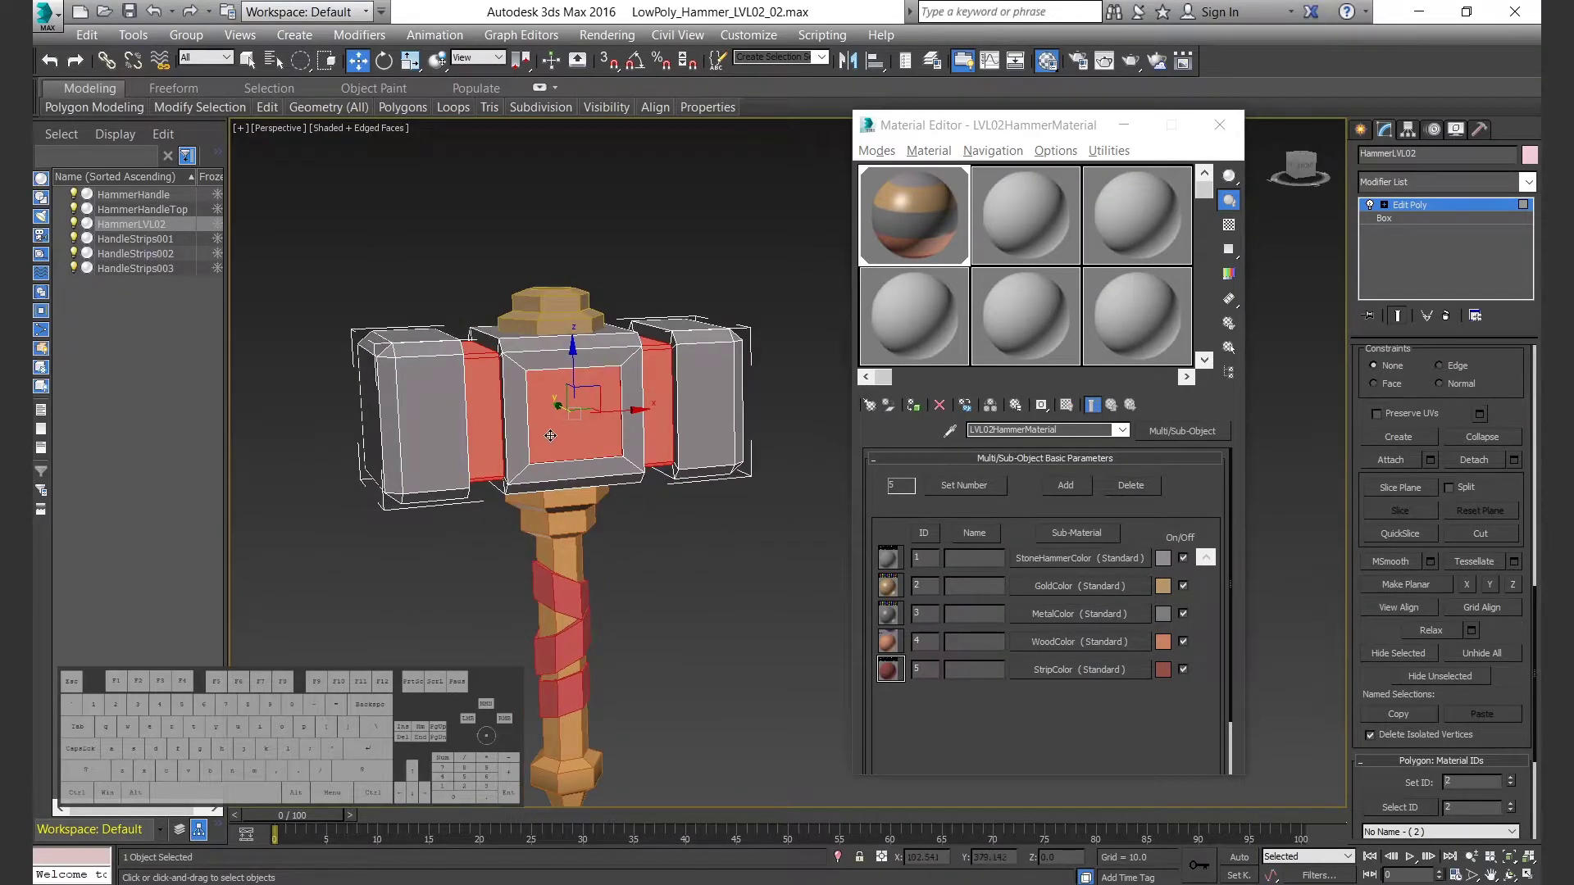
Step: Select the whole HammerHandle element, set its material ID to 4 and assign LVL02HammerMaterial to it
key(4)
click(568, 513)
key(4)
key(ctrl+a)
scroll(1467, 697, down, 4)
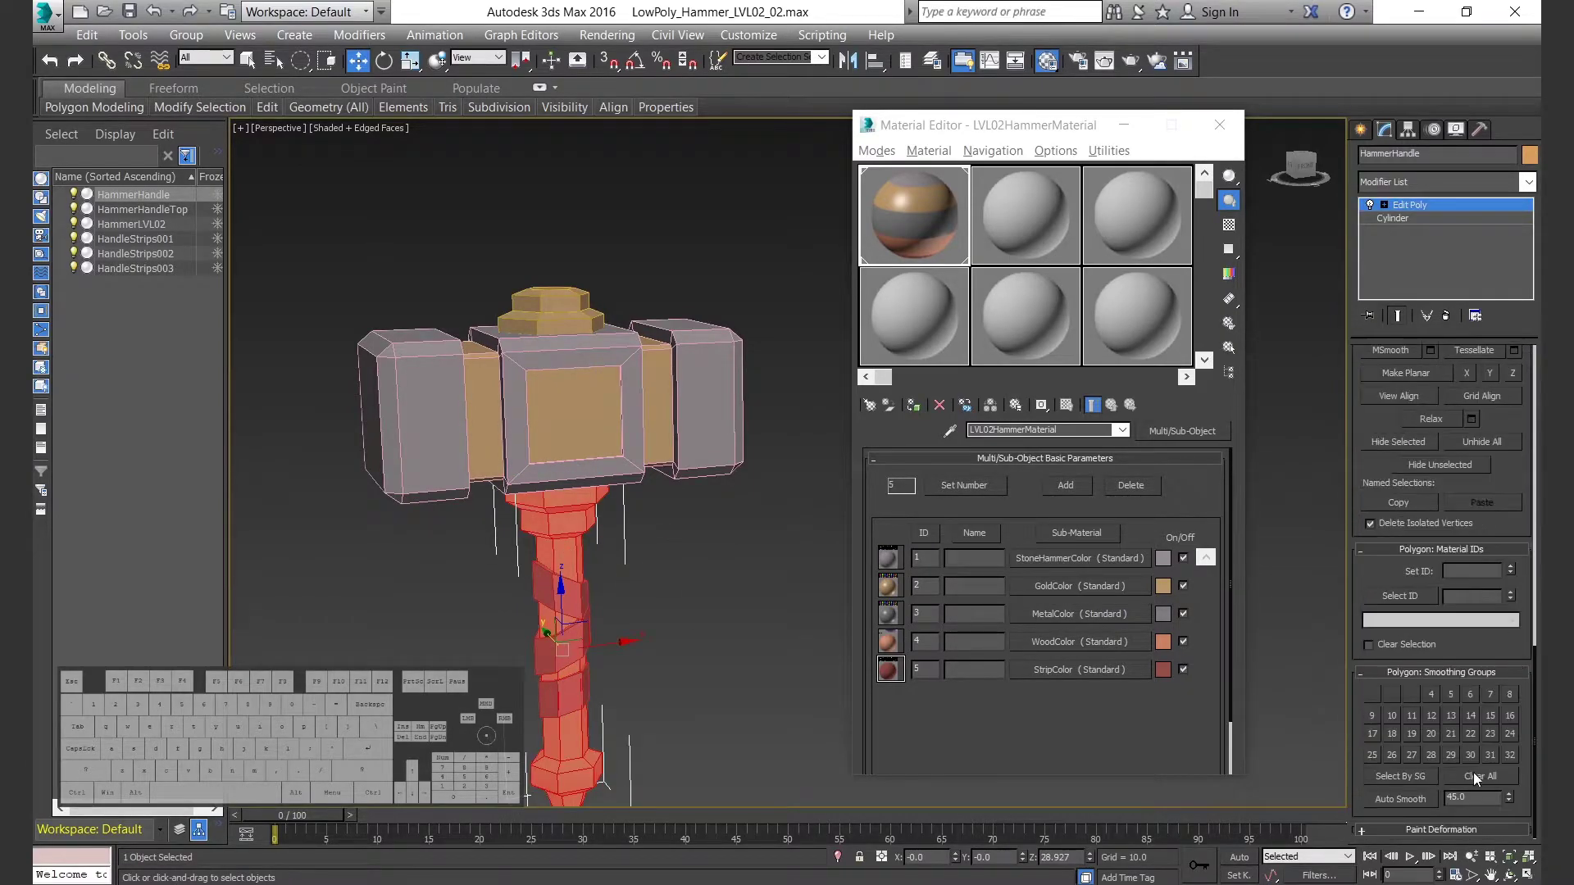
click(912, 405)
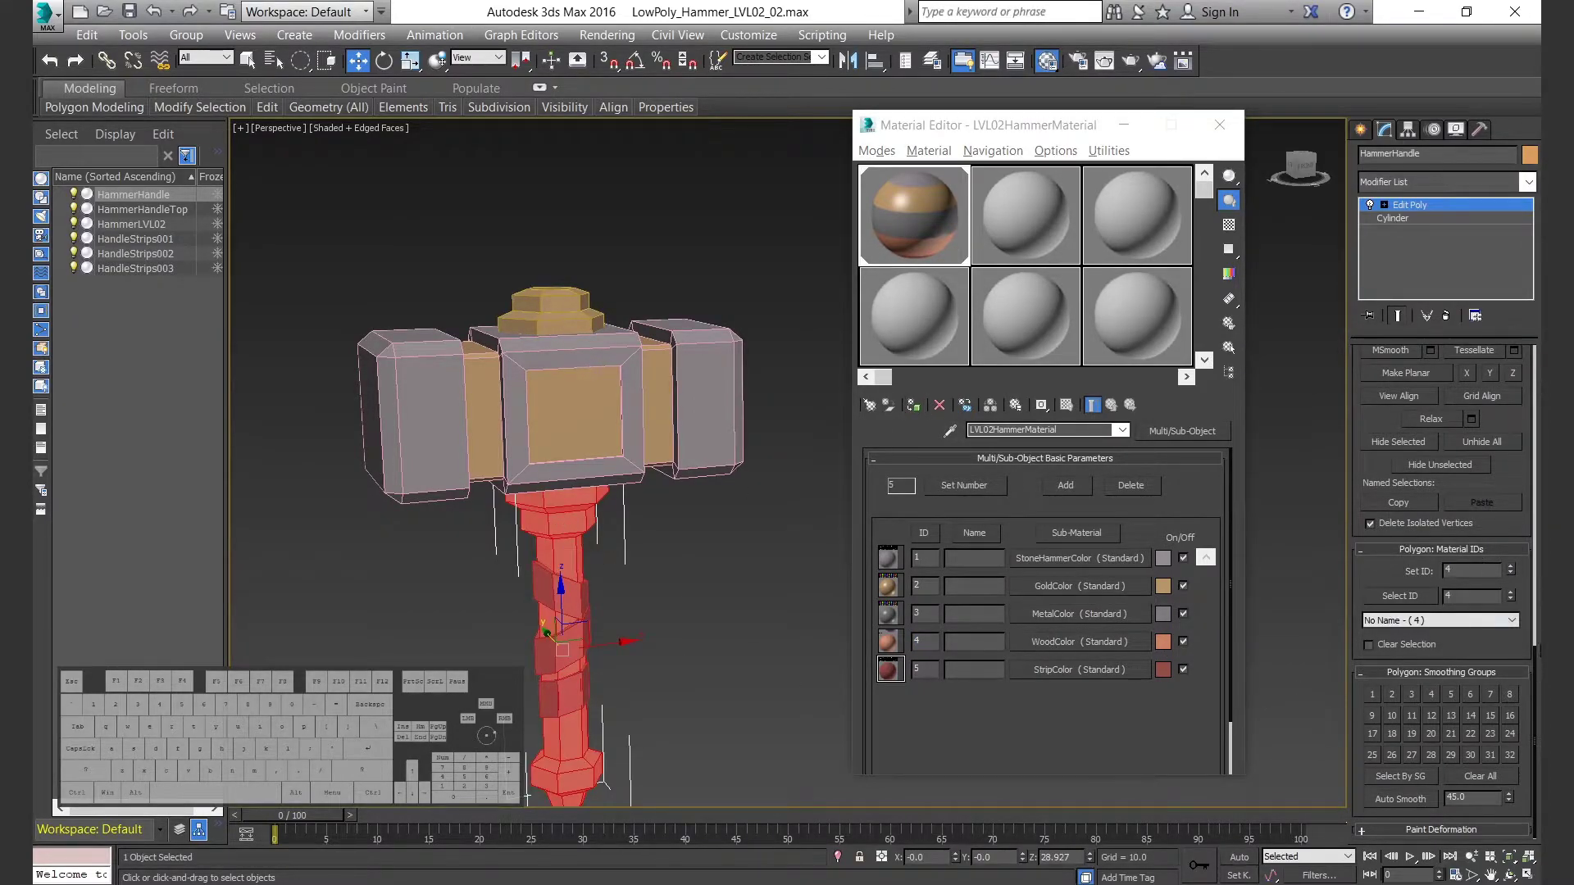
Step: Select a polygon ring on the handle's upper collar, grow the selection twice and set its material ID to 2
click(761, 641)
alt+middle_drag(761, 641, 682, 484)
key(4)
click(652, 416)
click(626, 410)
shift+click(610, 409)
drag(1517, 459, 1525, 770)
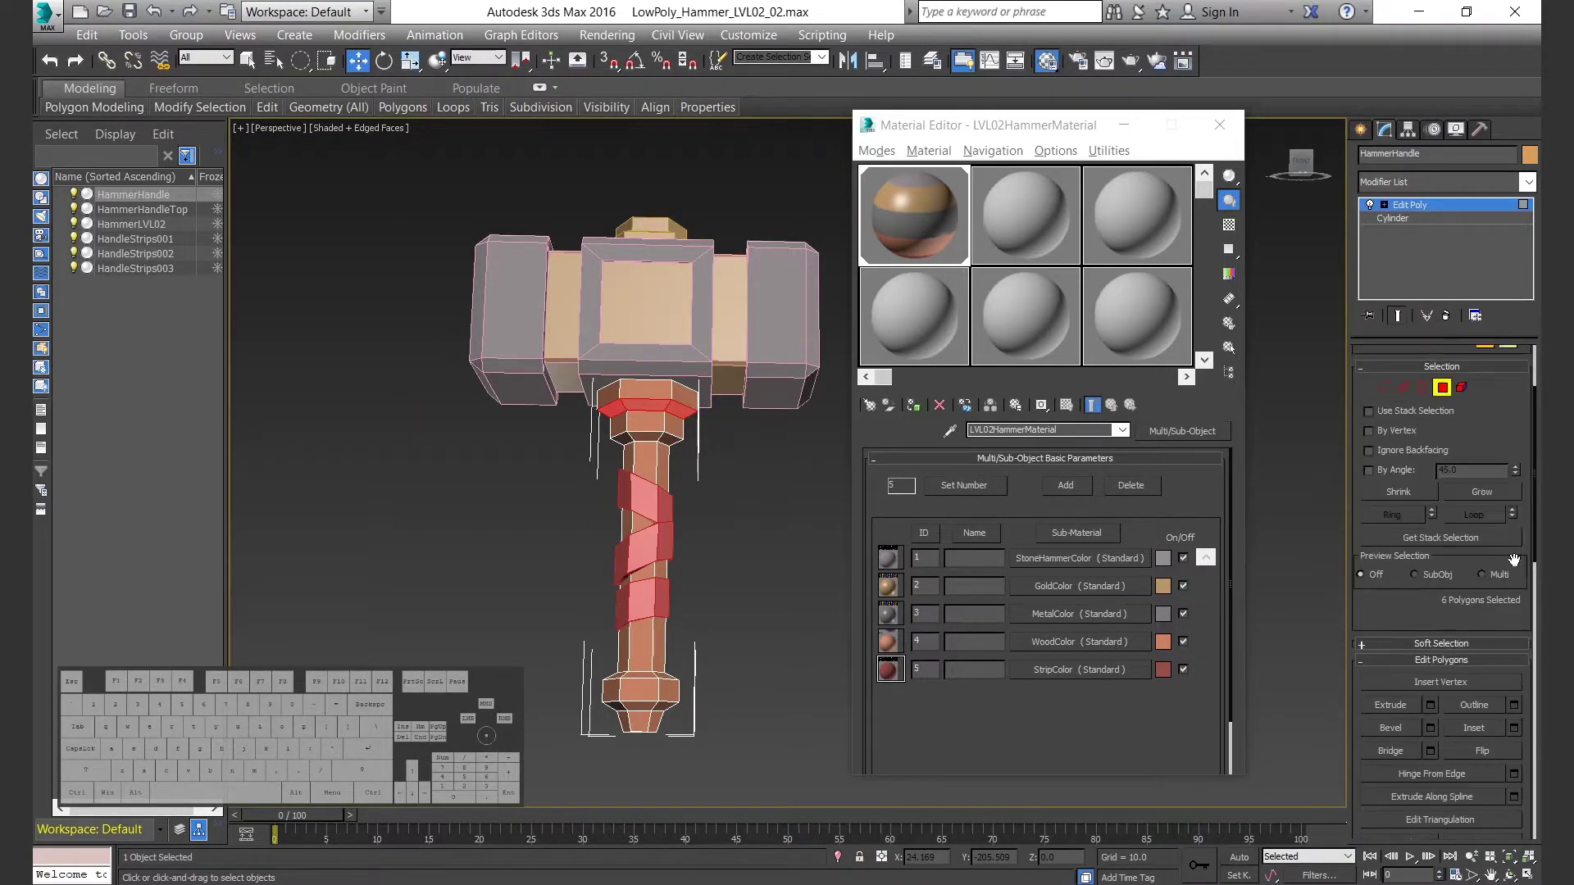
click(1492, 494)
click(1492, 494)
scroll(1497, 646, down, 8)
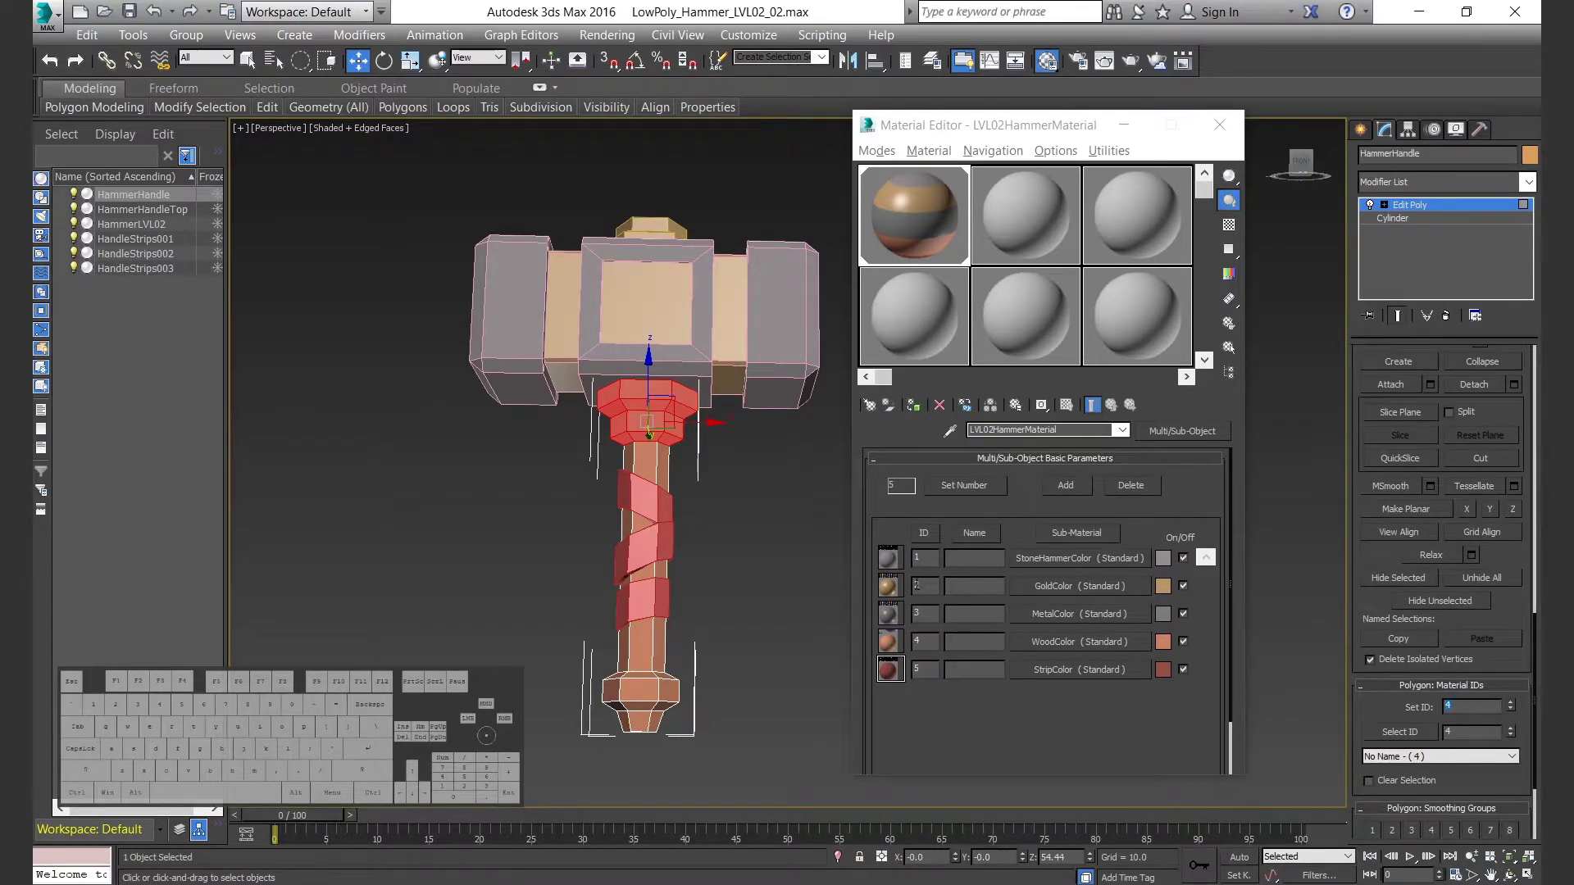
text(2)
key(Return)
click(759, 750)
Step: Select the polygon ring around the handle's pommel, grow it once and set its material ID to 2
alt+middle_drag(631, 690, 646, 682)
click(638, 689)
shift+click(665, 690)
drag(1503, 394, 1475, 541)
scroll(1475, 541, up, 2)
click(1496, 445)
scroll(1462, 559, down, 7)
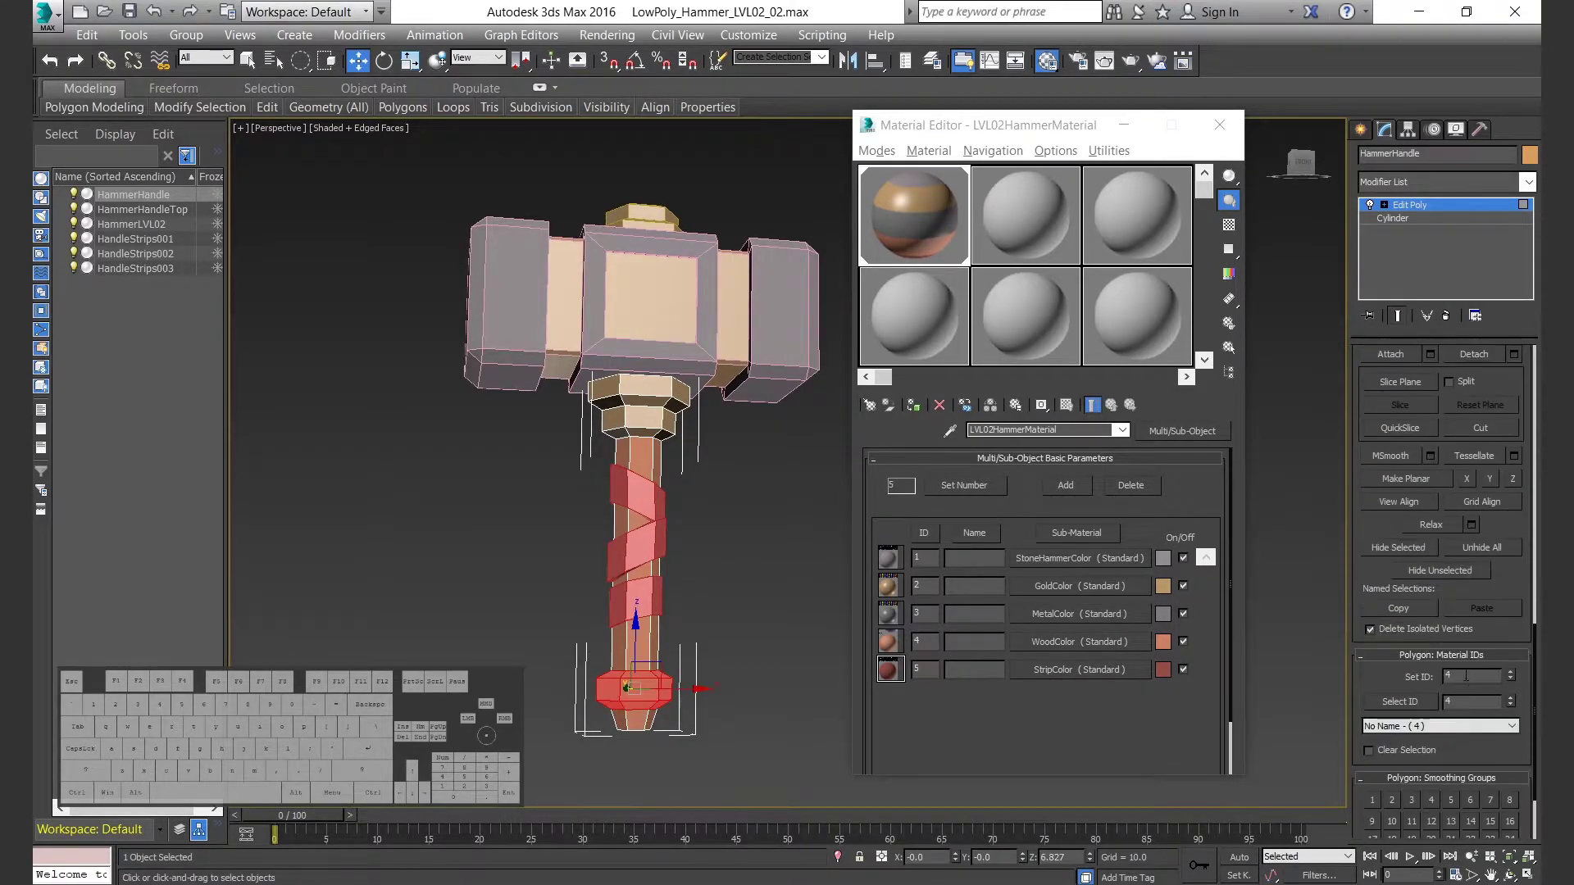
text(2)
key(Return)
click(741, 738)
Step: Select the handle's tapered end tip with a rectangular region, set its material ID to 3 and leave polygon editing
scroll(670, 742, up, 5)
middle_drag(670, 742, 728, 649)
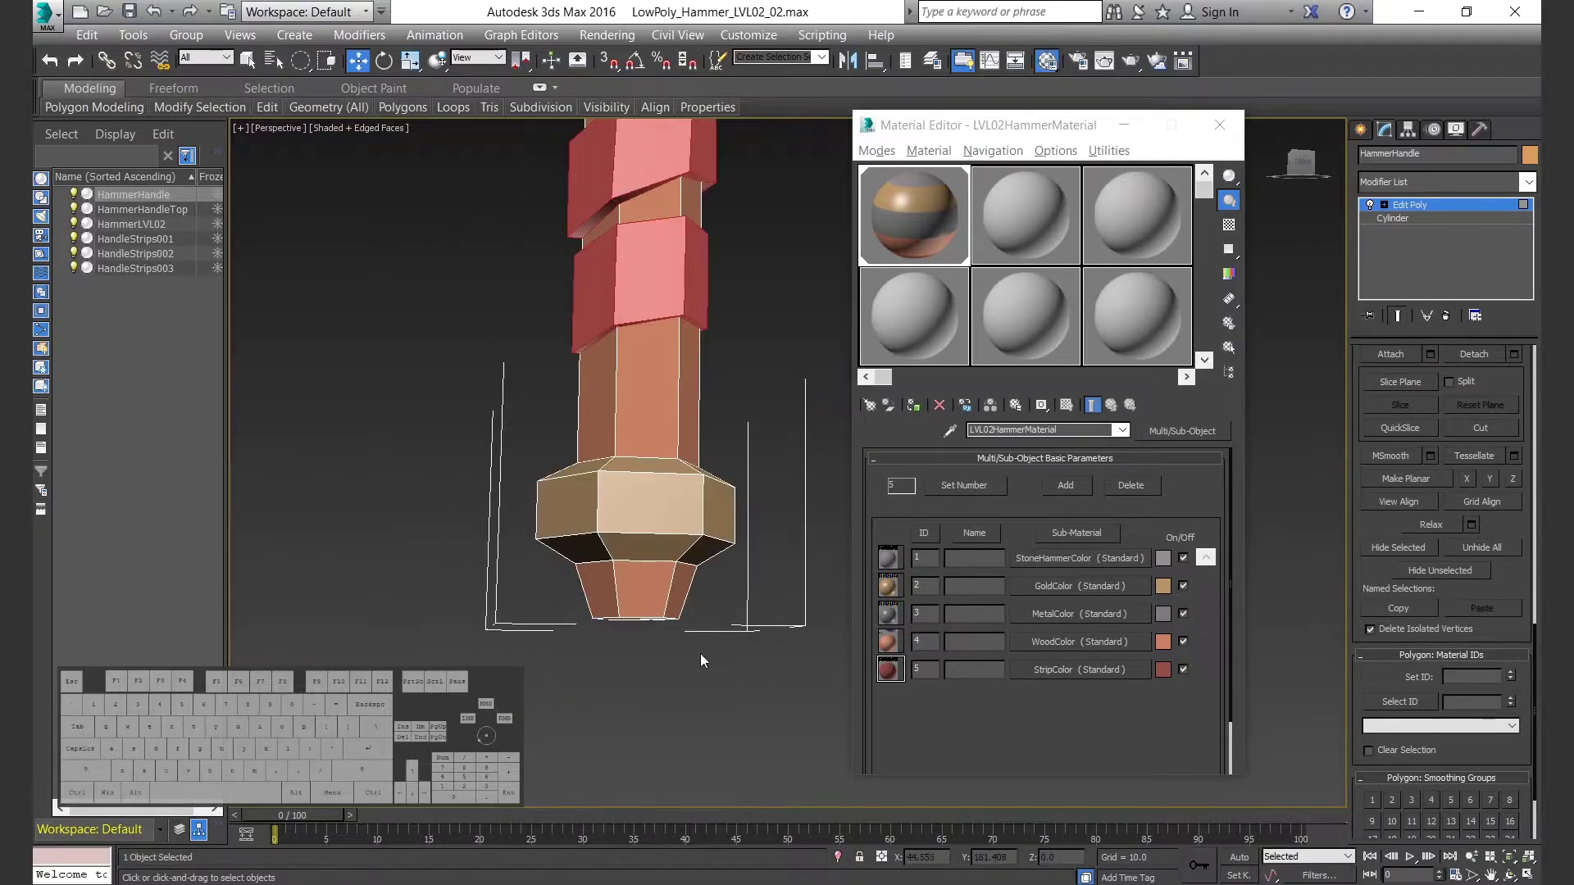
drag(537, 609, 701, 653)
drag(302, 62, 303, 190)
click(616, 685)
drag(648, 700, 623, 603)
mouse_move(705, 648)
alt+middle_down()
mouse_move(641, 554)
mouse_move(738, 639)
alt+middle_up()
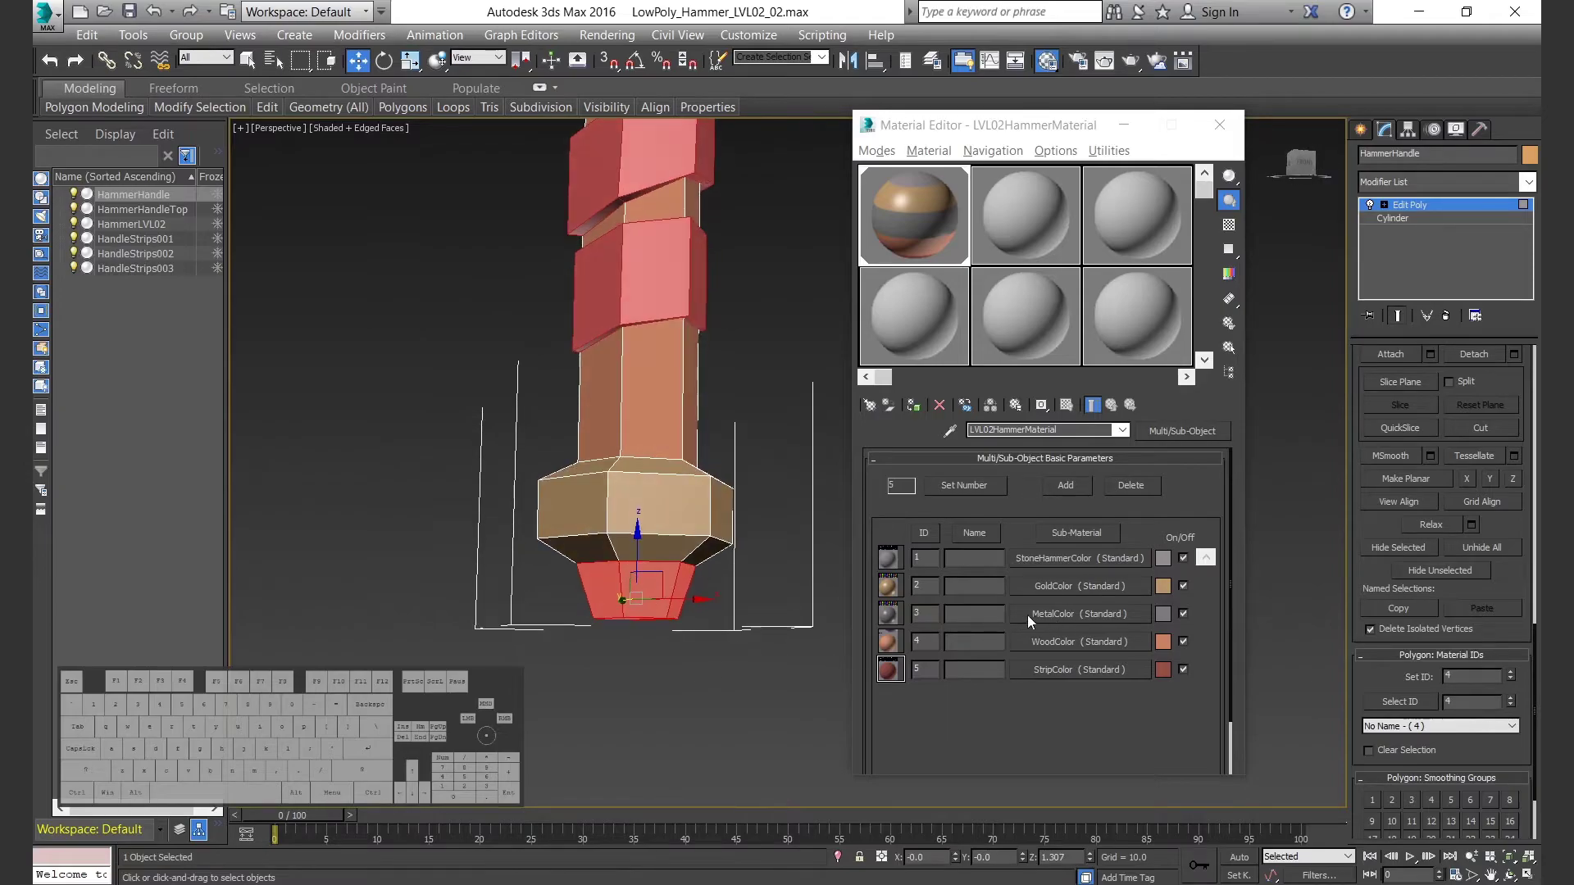
click(694, 696)
scroll(658, 691, down, 6)
alt+middle_drag(657, 691, 715, 610)
scroll(706, 663, down, 3)
mouse_move(715, 610)
alt+middle_down()
mouse_move(769, 631)
mouse_move(730, 633)
alt+middle_up()
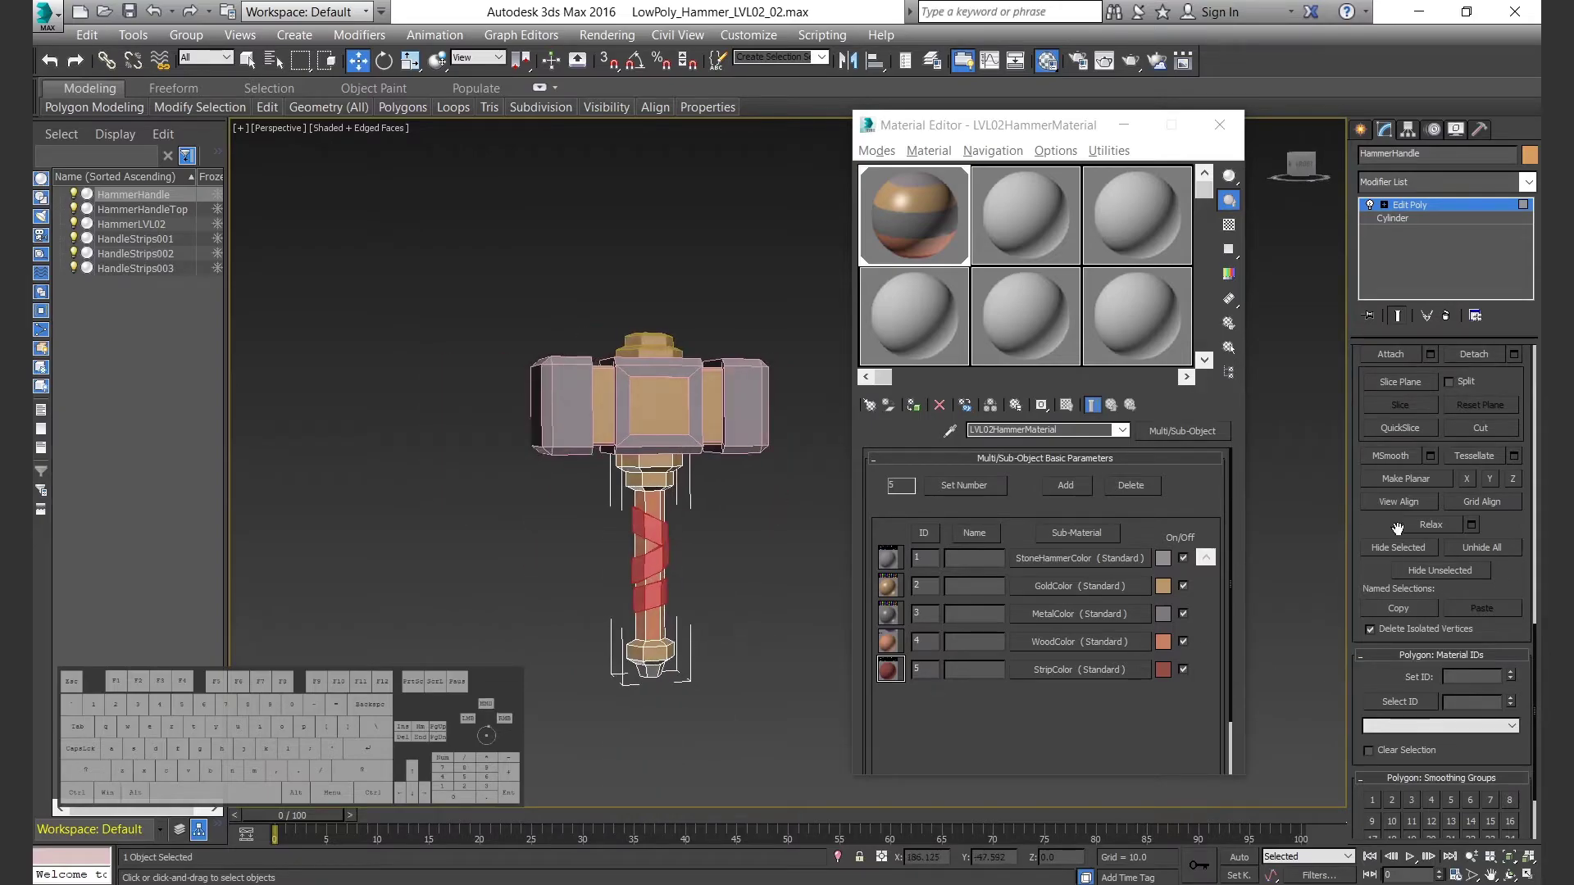
scroll(1449, 477, up, 14)
click(1438, 502)
click(700, 696)
Step: Add a Material modifier with material ID 5 to the three handle strips and assign LVL02HammerMaterial to them
scroll(647, 594, up, 5)
mouse_move(648, 594)
middle_down()
mouse_move(699, 612)
mouse_move(625, 616)
middle_up()
click(653, 460)
ctrl+click(657, 548)
ctrl+click(646, 638)
click(1435, 185)
text(mat)
click(1409, 203)
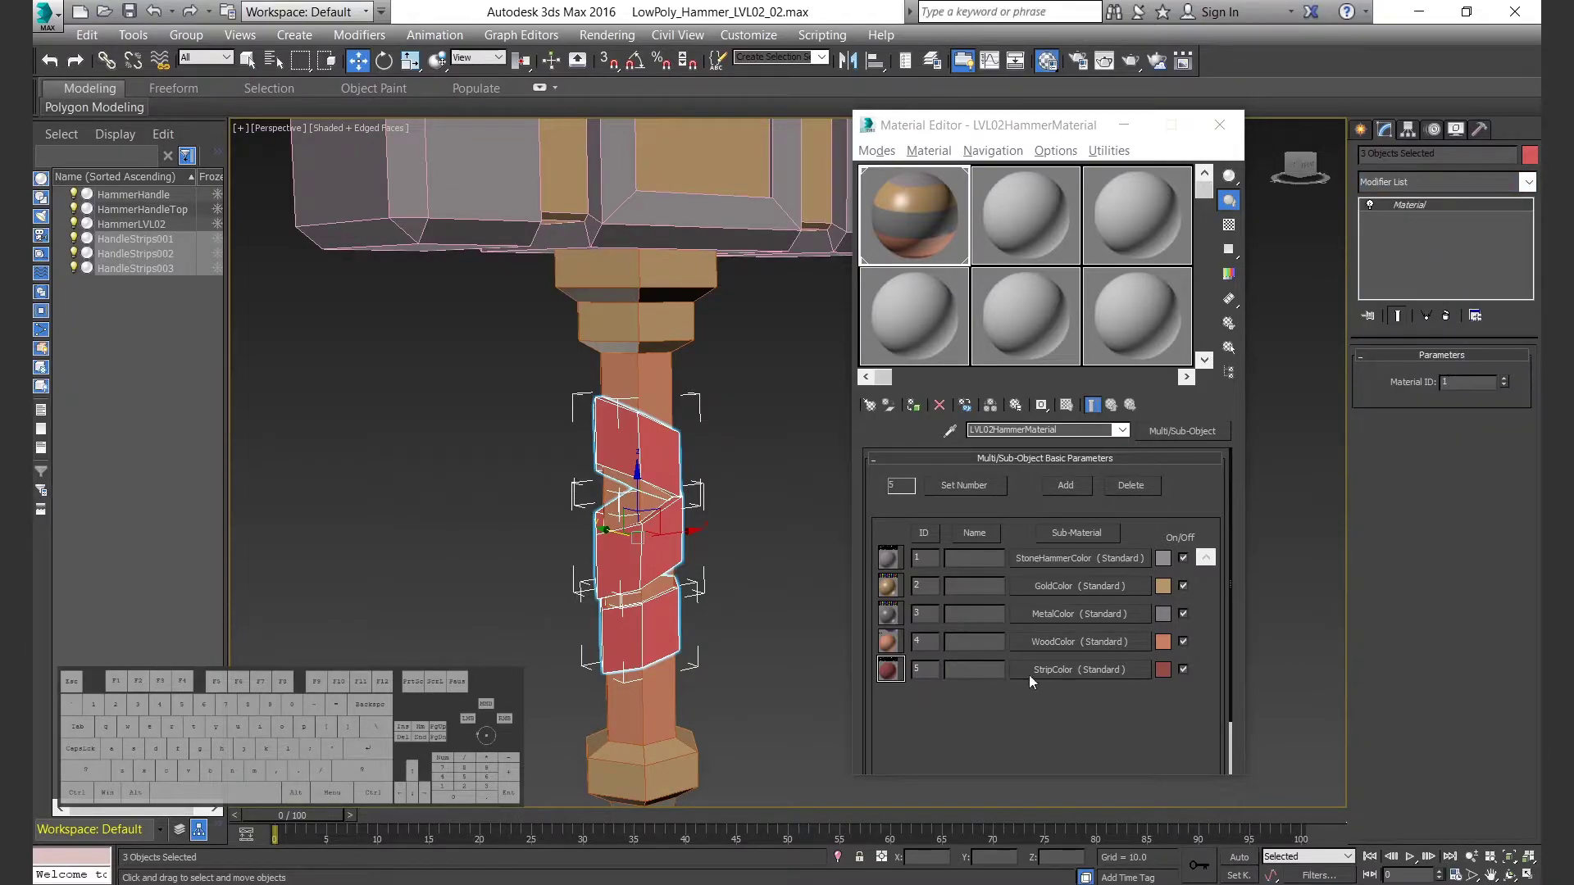
click(914, 405)
Step: Open StripColor's StripMap and set the Value of its Bright color to 0.4
click(1084, 674)
click(996, 579)
click(763, 77)
click(1111, 405)
click(1112, 505)
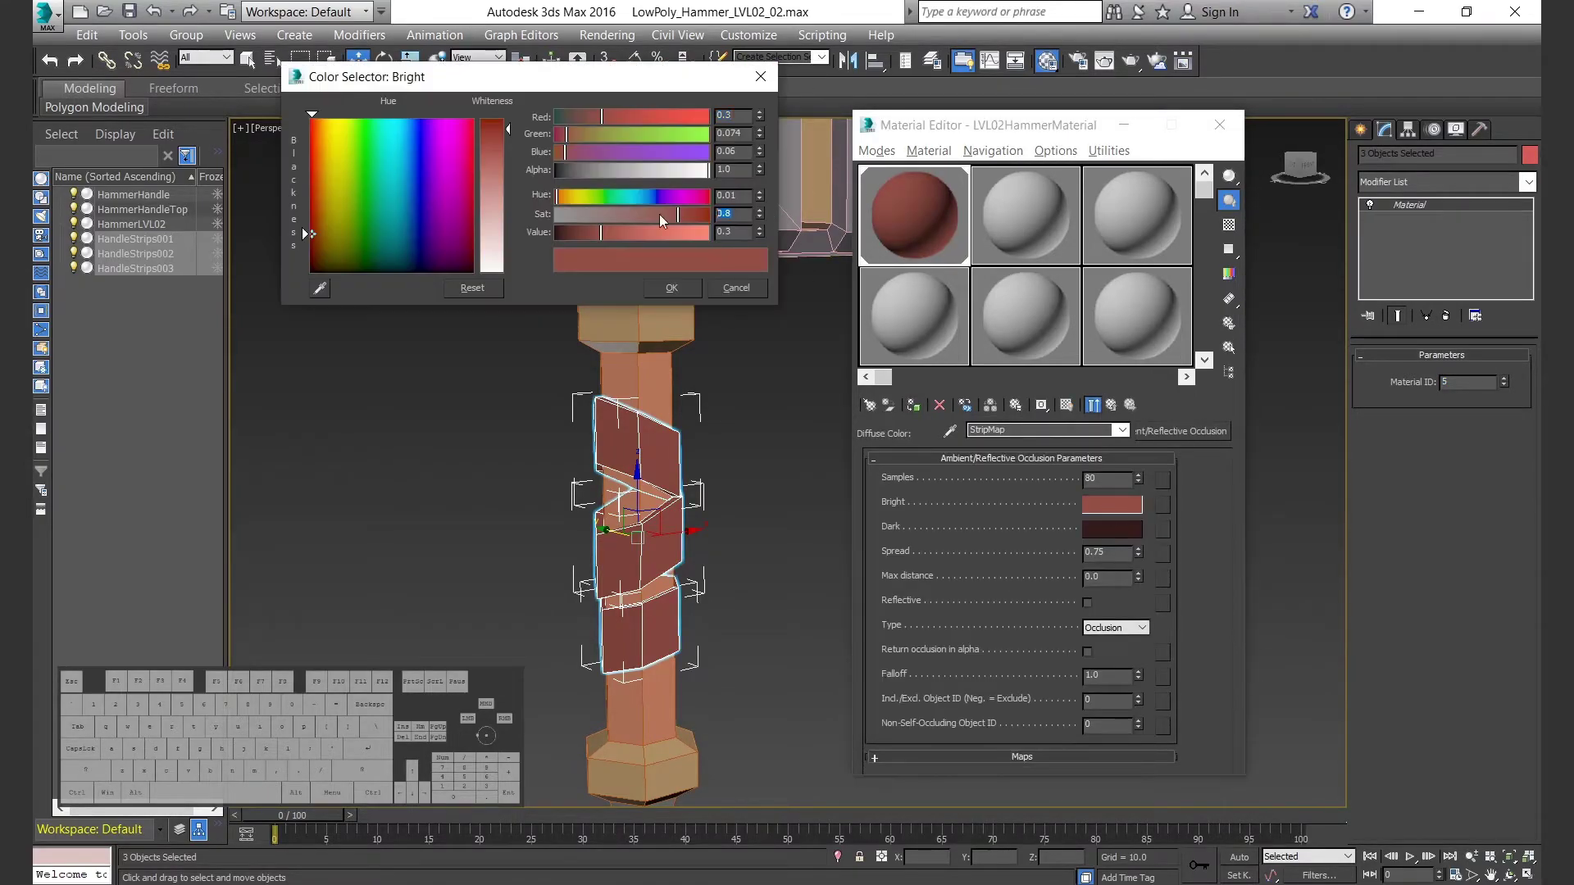
text(0.4)
click(684, 287)
Step: Copy StripMap's Bright color into StripColor's Diffuse color and deselect the handle strips
right_click(1125, 503)
click(1144, 514)
click(1111, 405)
right_click(986, 579)
click(1013, 614)
scroll(734, 548, down, 3)
alt+middle_drag(734, 547, 667, 541)
click(776, 579)
scroll(666, 541, up, 3)
Step: Fine-tune StripMap's Bright color once more and paste the adjusted red into StripColor's Diffuse color
click(1021, 577)
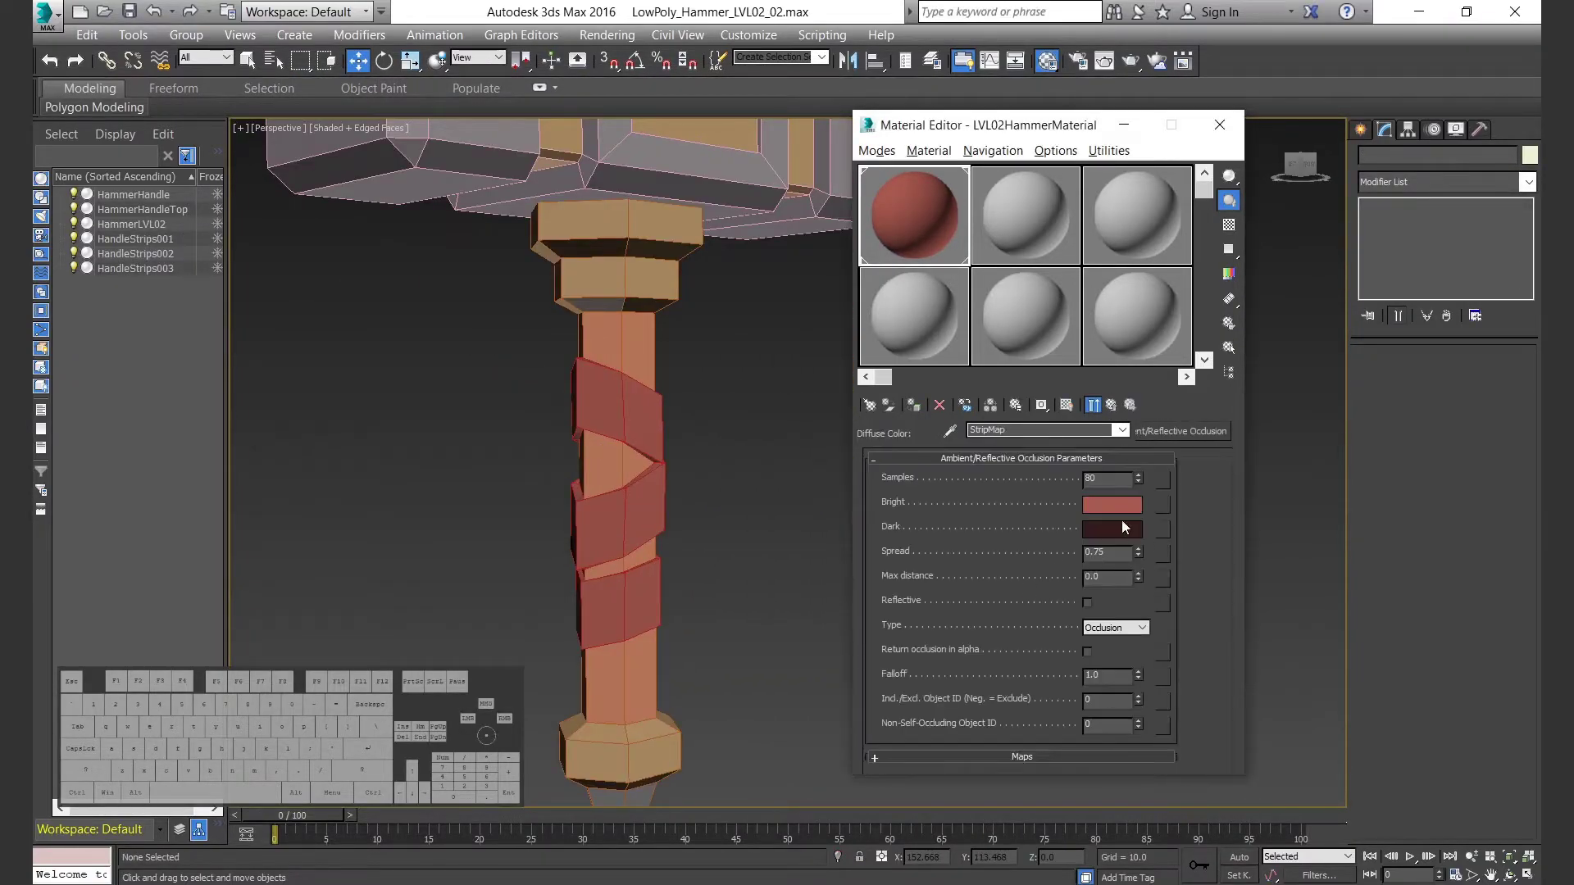
click(1112, 503)
click(672, 287)
right_click(1110, 510)
click(1131, 519)
click(1111, 405)
right_click(984, 576)
click(1014, 608)
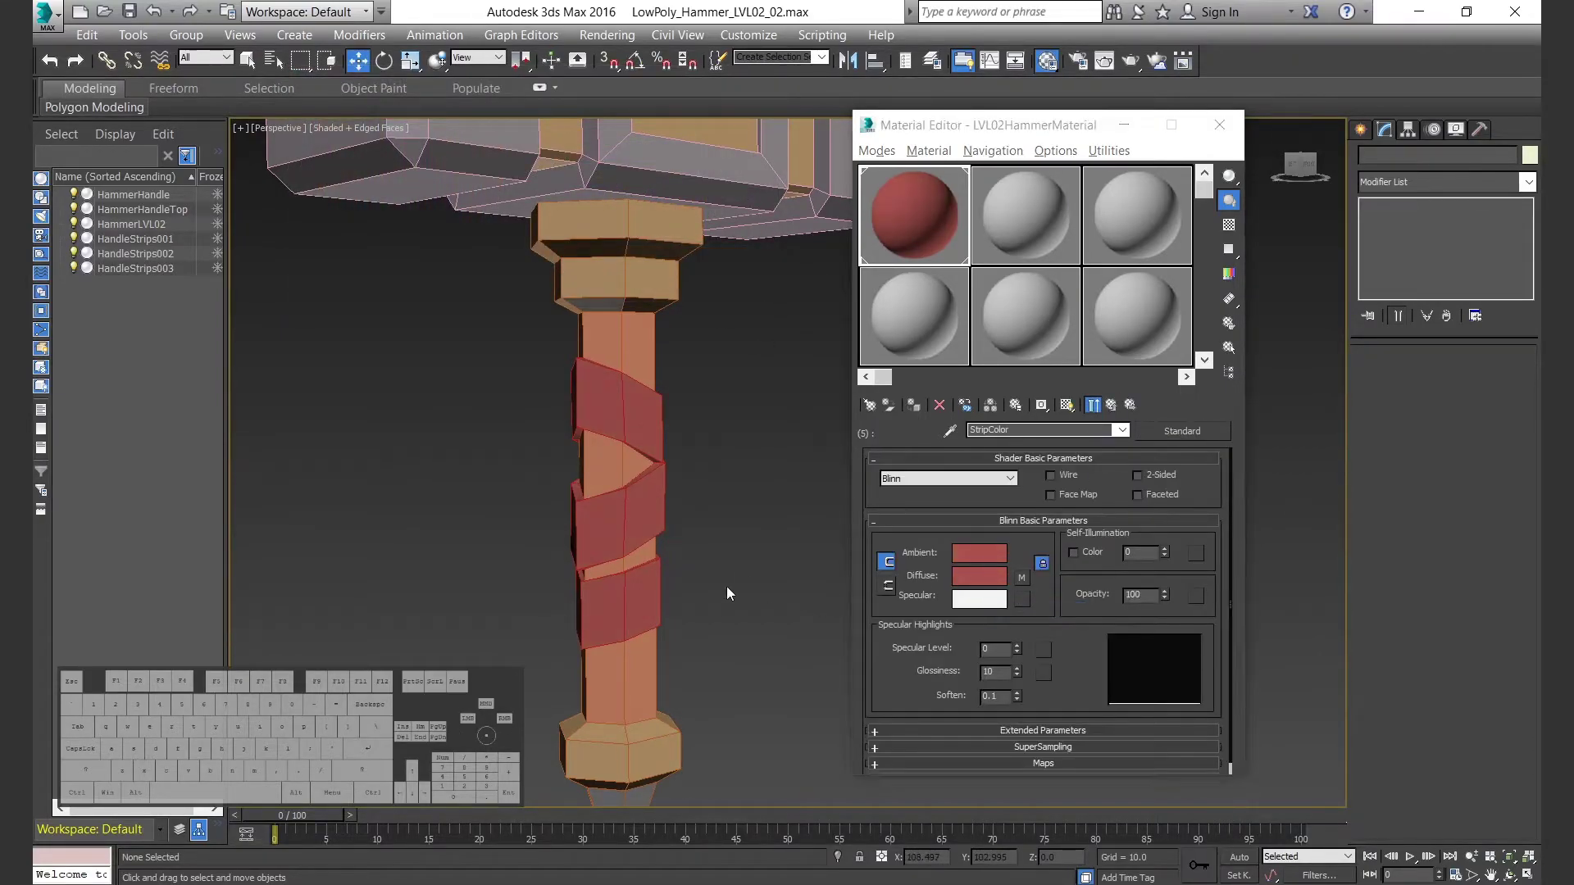
Step: Close the Material Editor and show safe frames in the perspective view
scroll(713, 557, down, 5)
scroll(697, 518, up, 2)
click(1232, 125)
key(shift+f)
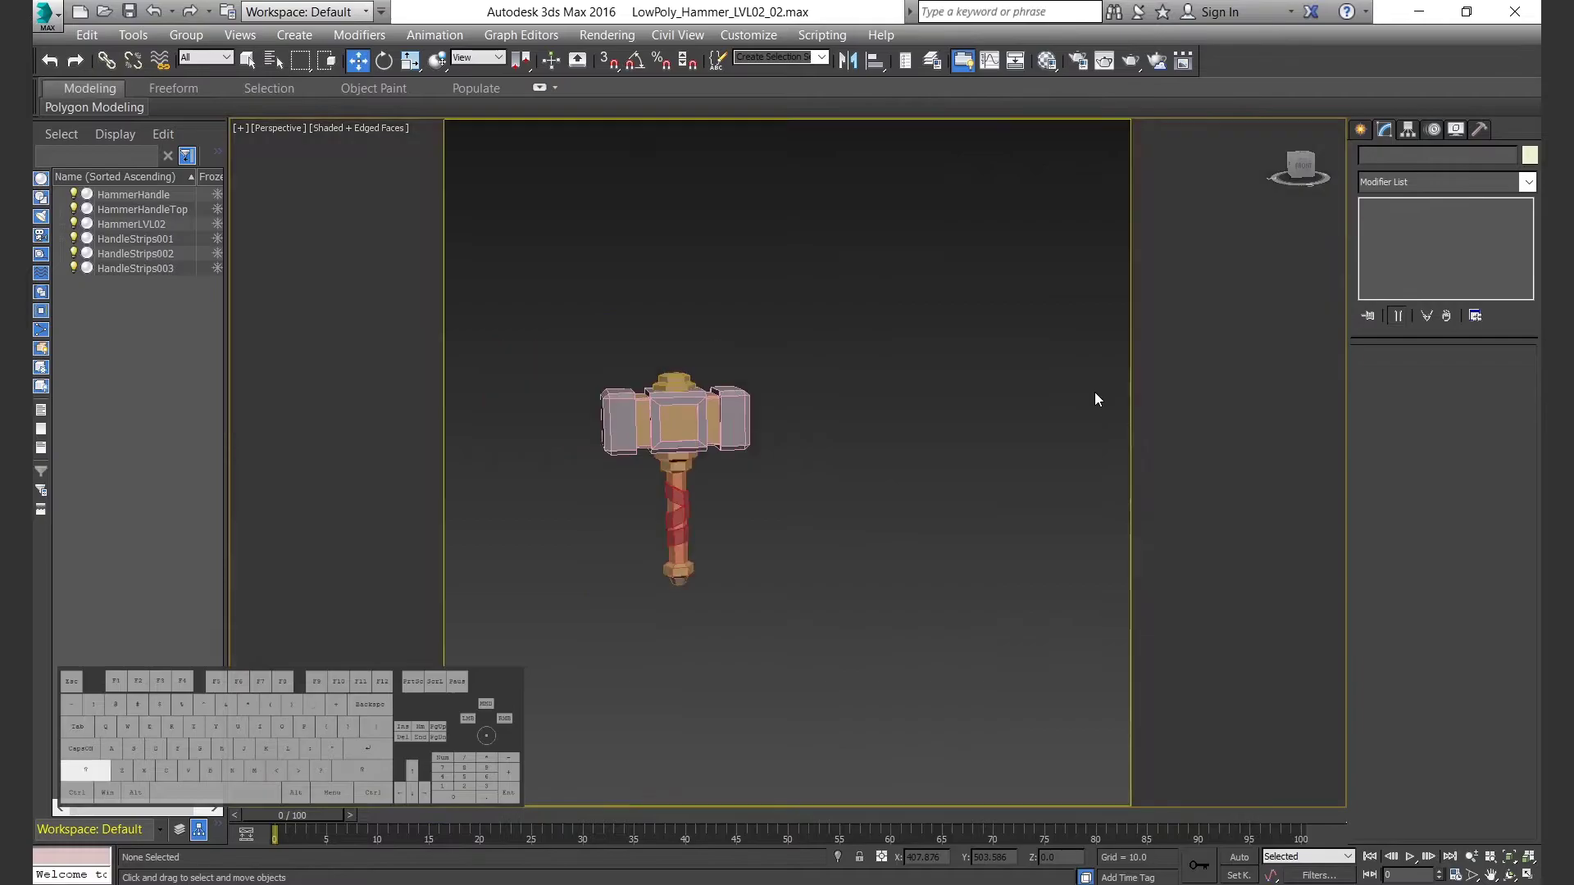
Step: Render the perspective view of the hammer from an angled close-up, and close the render window
scroll(860, 435, up, 2)
alt+middle_drag(841, 427, 926, 494)
scroll(896, 454, up, 3)
alt+middle_drag(926, 494, 932, 493)
key(shift+q)
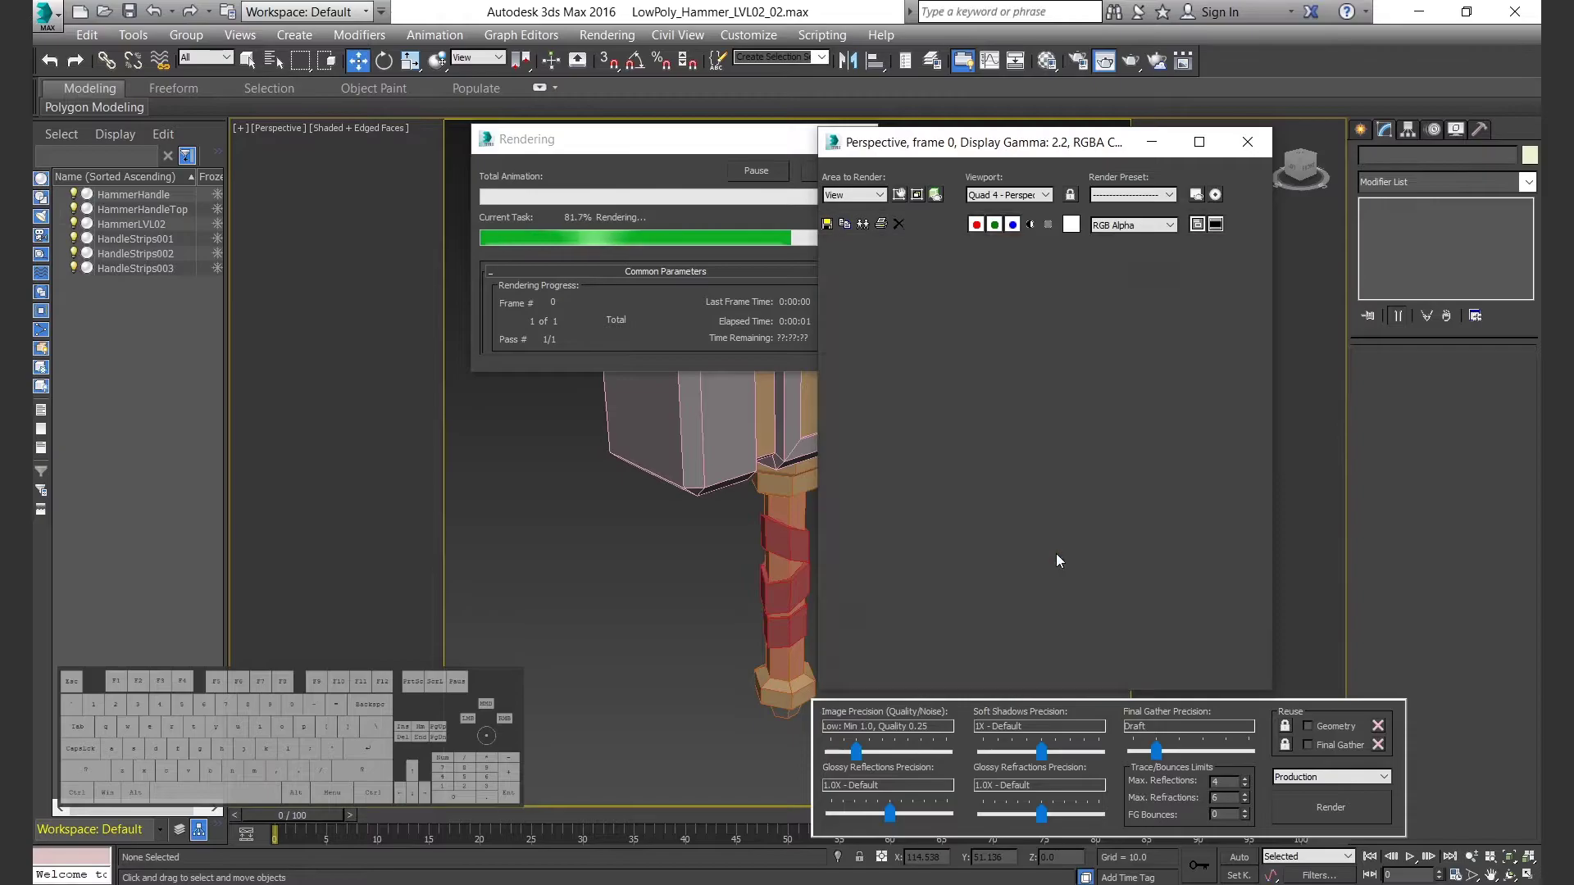
click(1246, 142)
Step: Group all six hammer objects under the name LVL02Hammer_GRP and clear the selection
scroll(962, 454, down, 5)
alt+middle_drag(887, 548, 890, 538)
drag(96, 194, 138, 271)
click(187, 36)
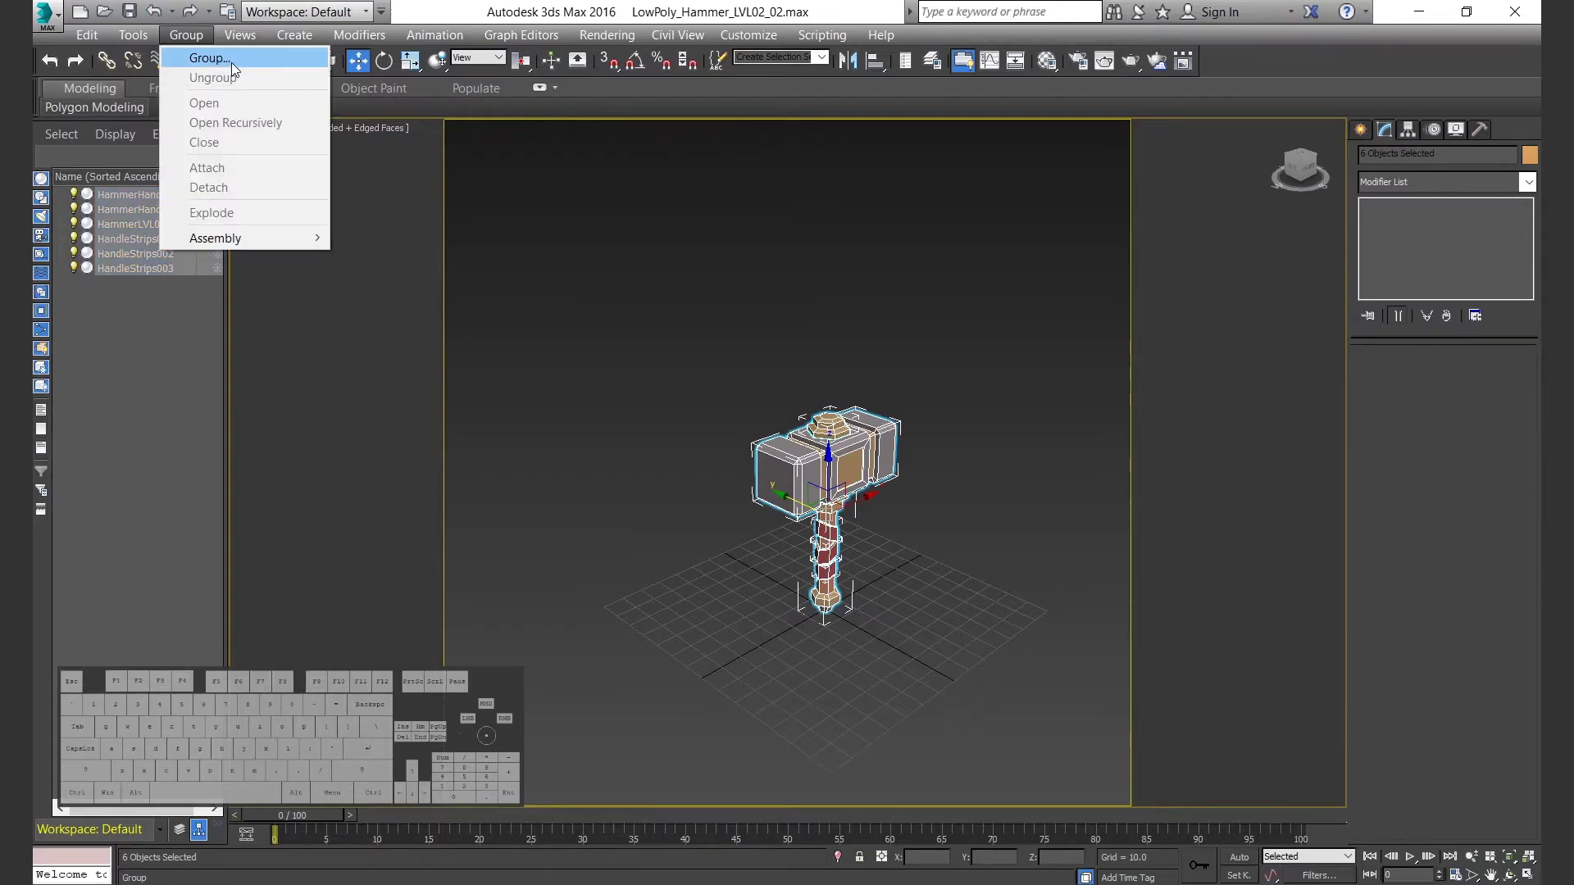
click(231, 61)
text(LVL02)
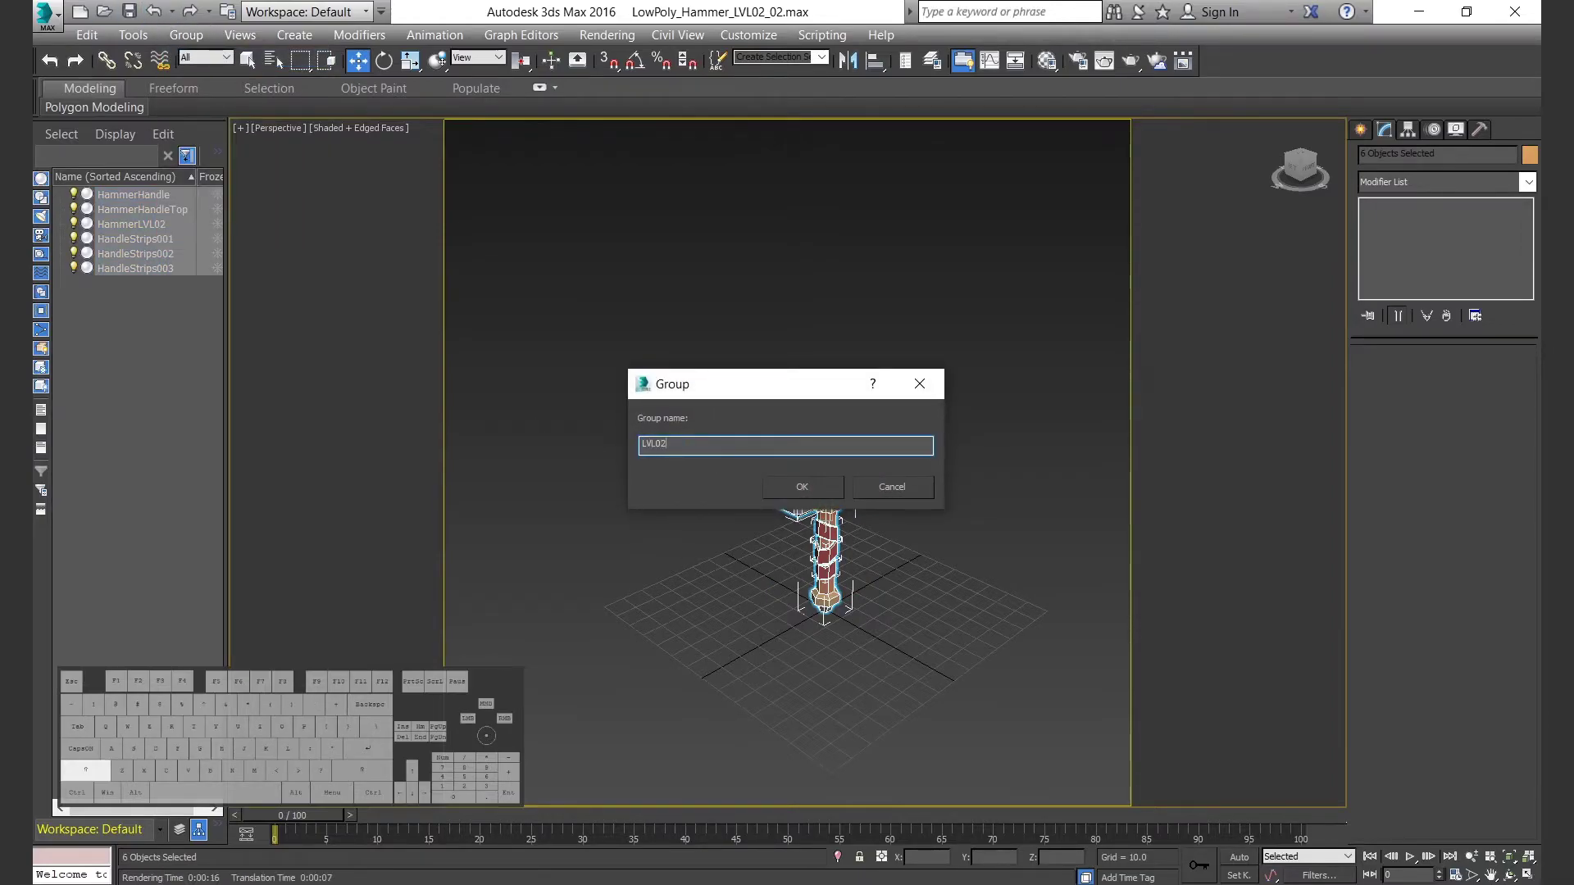
text(Hammer)
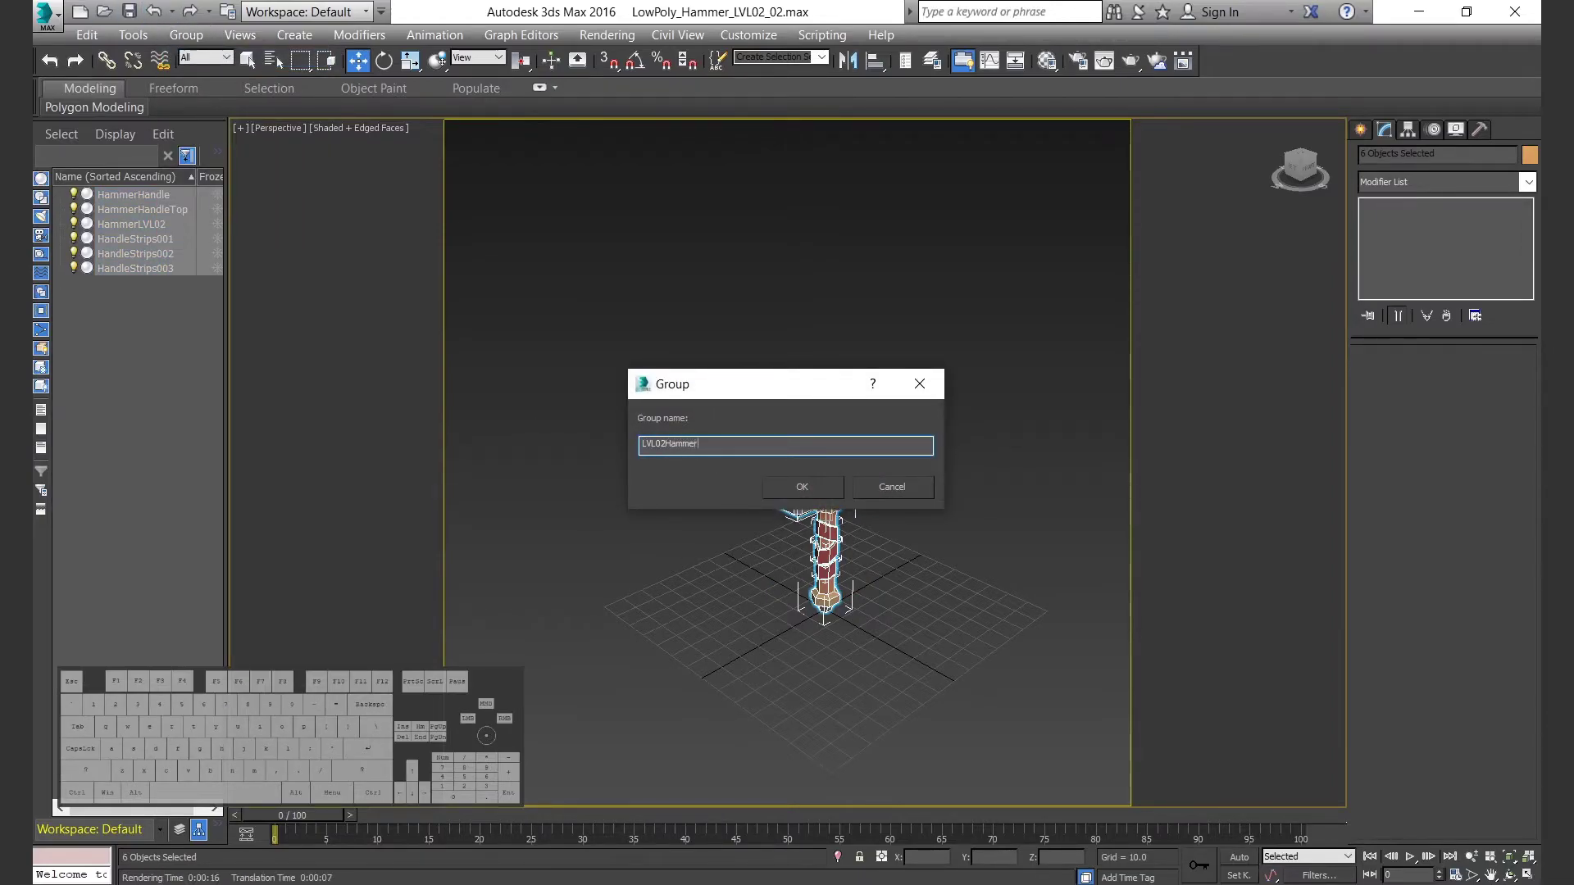
text(_GRP)
key(Return)
click(923, 629)
Step: Center the hammer group's pivot to the object, set the pivot's Z position to 0 and leave pivot-only editing
click(823, 451)
click(1407, 127)
click(1449, 255)
click(1460, 353)
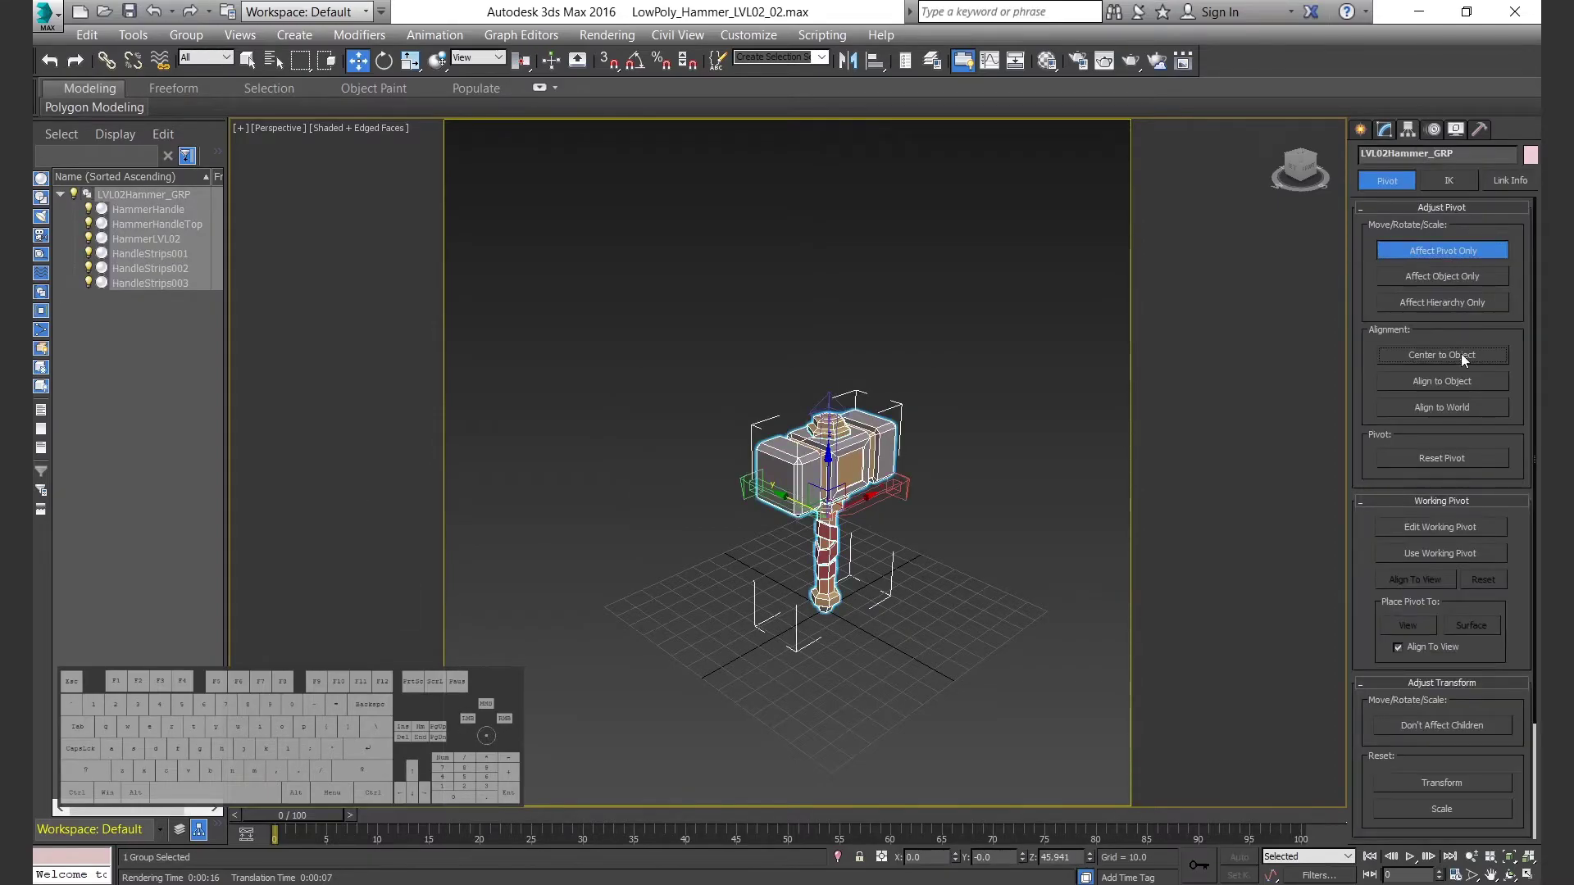
right_click(1089, 858)
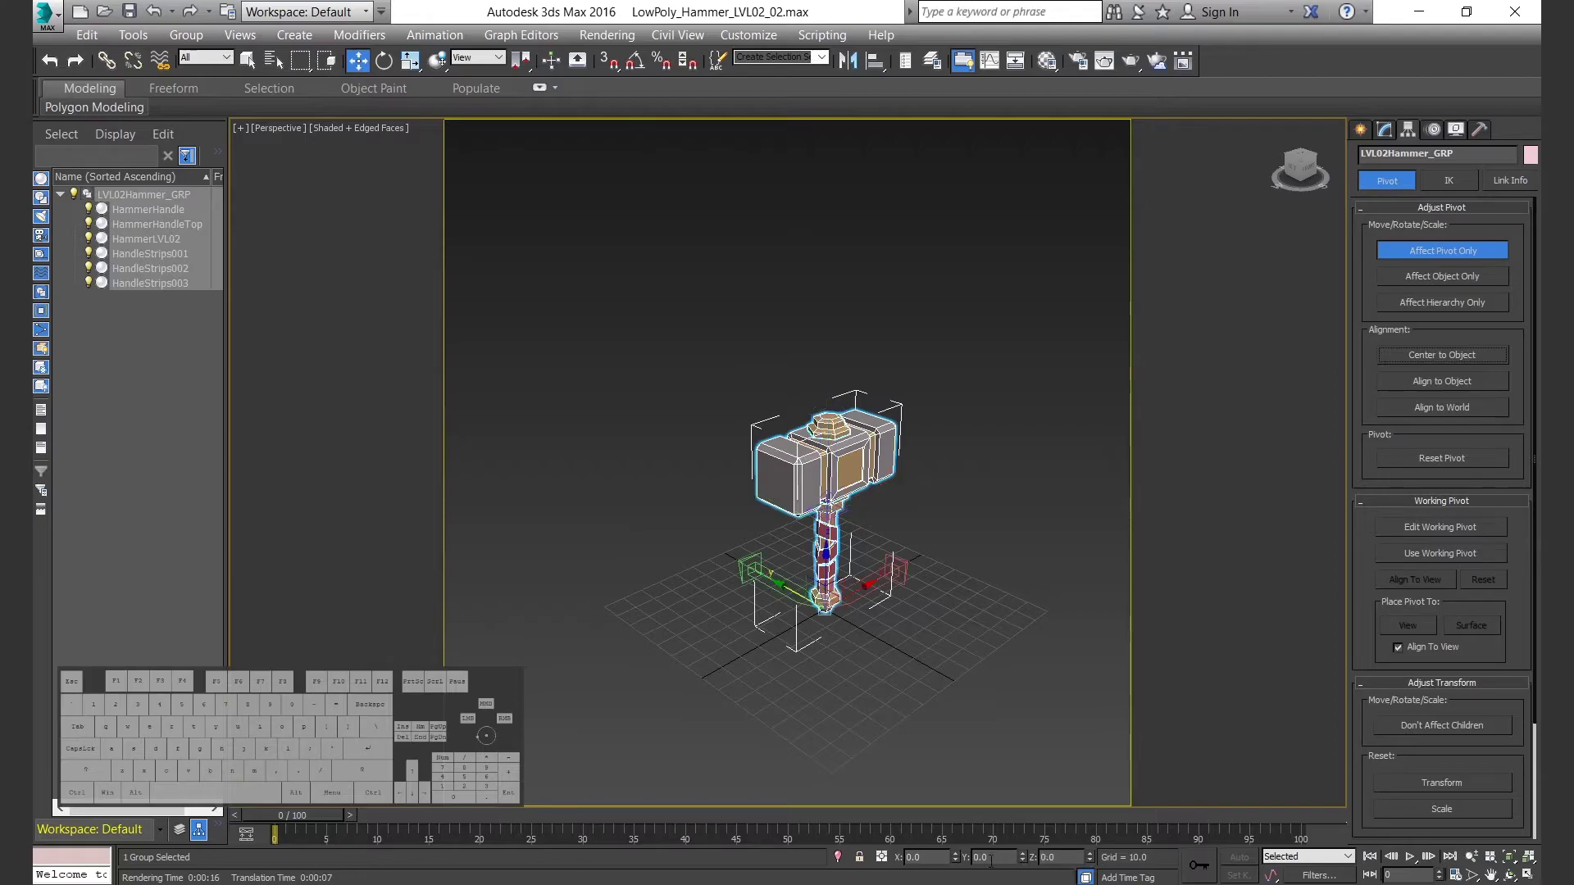
key(w)
right_click(920, 626)
click(859, 622)
key(e)
key(r)
key(e)
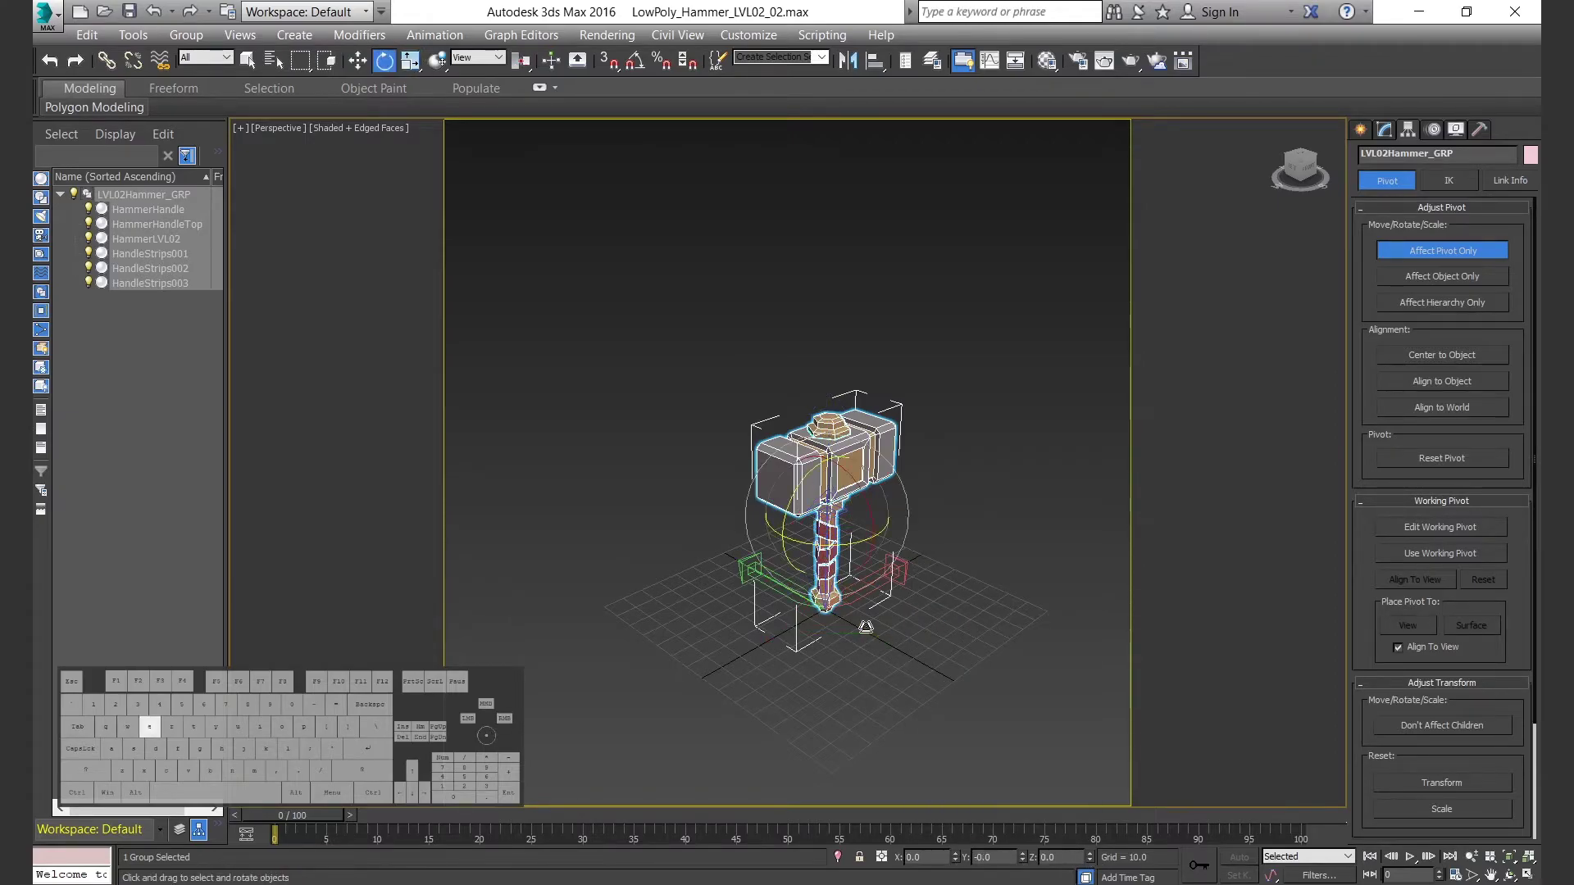
key(r)
key(w)
click(1405, 256)
click(983, 459)
Step: Frame the whole grouped hammer inside the perspective safe frame and check the pivot at its base
click(852, 476)
scroll(908, 573, up, 3)
alt+middle_drag(909, 574, 905, 573)
click(1277, 128)
click(1036, 416)
scroll(1036, 417, down, 2)
middle_drag(1036, 416, 1039, 532)
key(ctrl+w)
drag(989, 565, 899, 522)
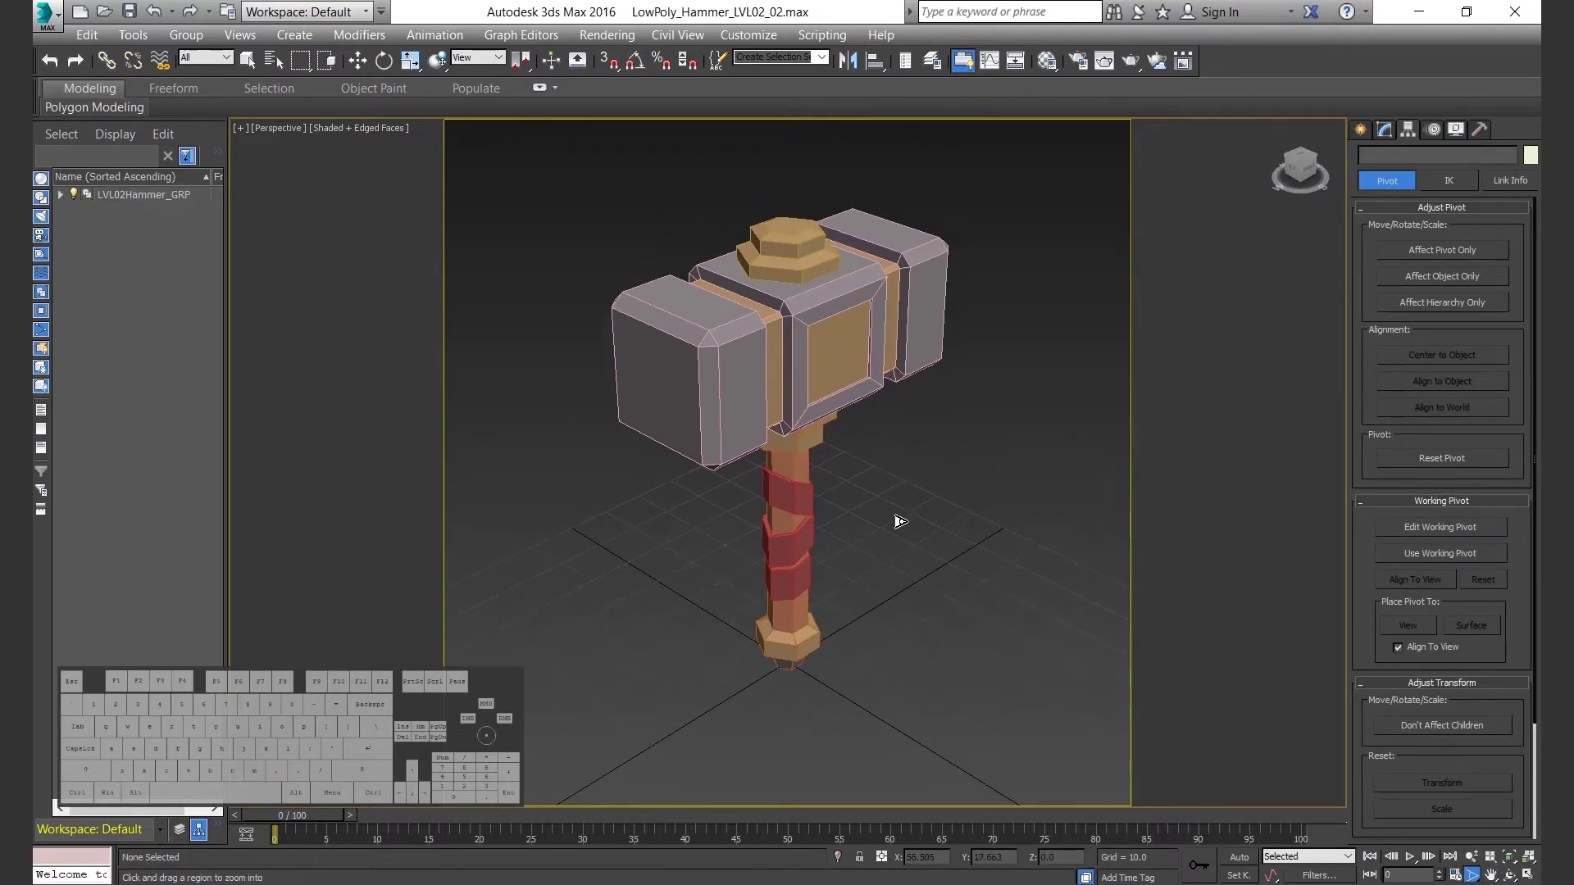
key(w)
mouse_move(892, 535)
alt+middle_down()
mouse_move(887, 503)
mouse_move(887, 518)
alt+middle_up()
click(789, 594)
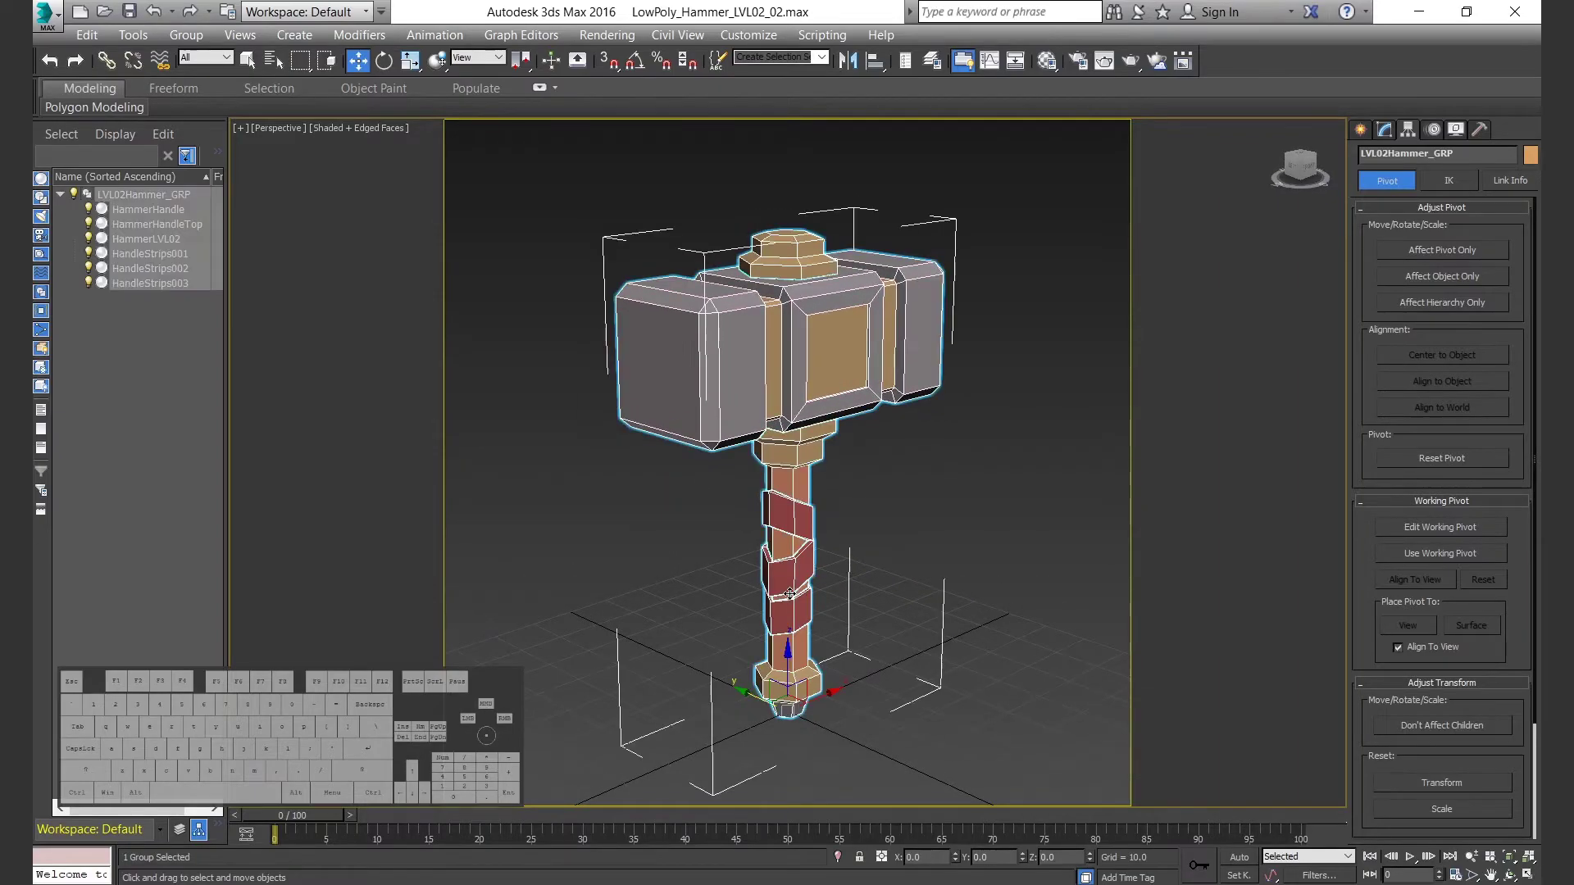
click(946, 567)
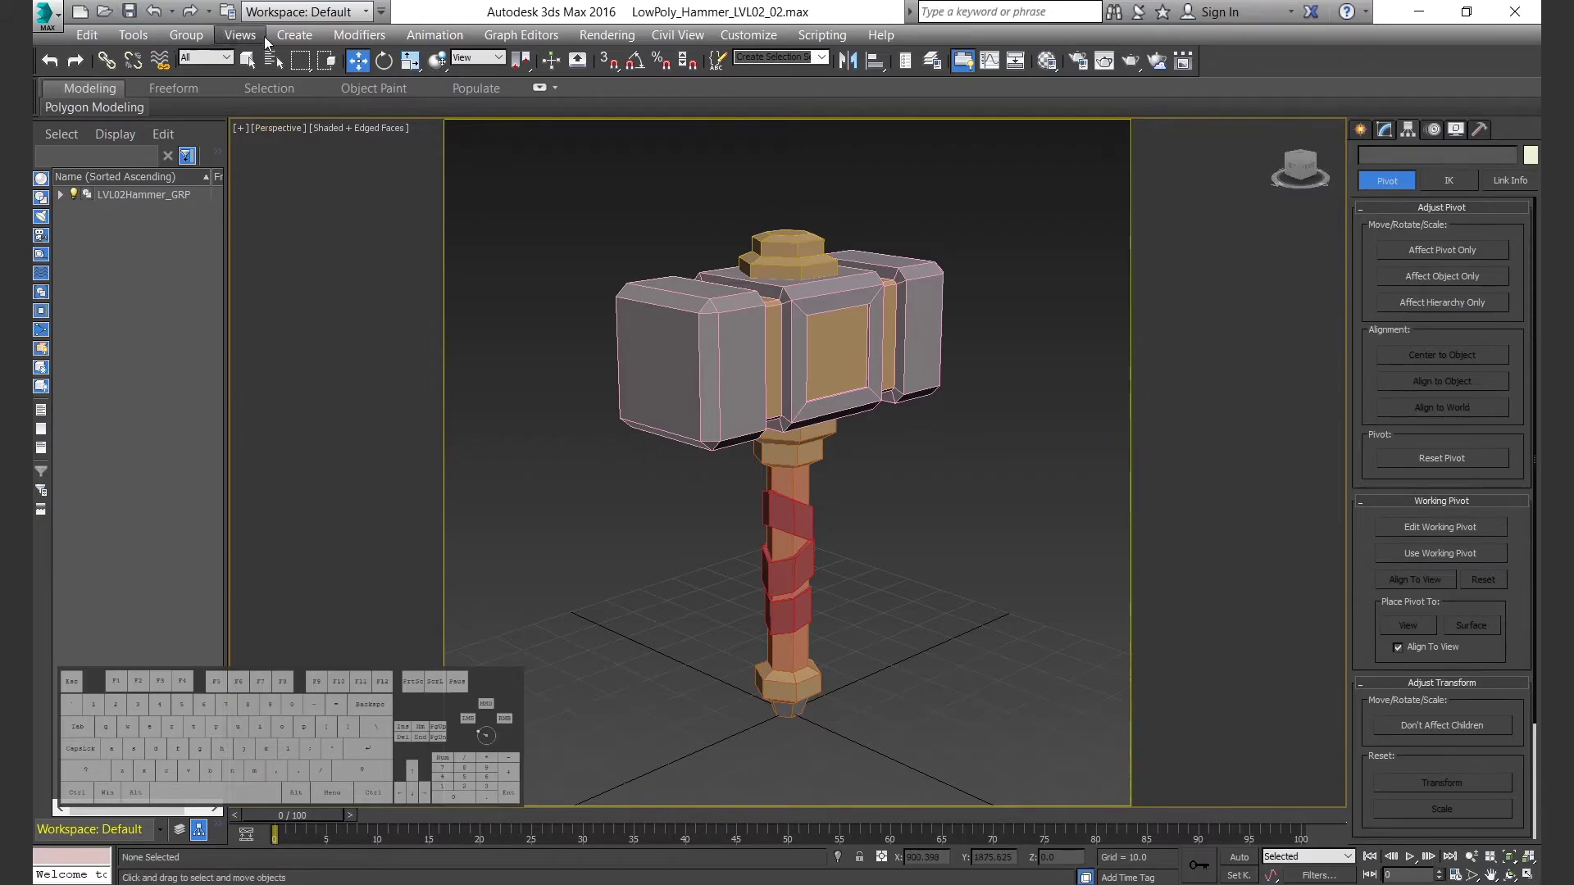
Step: Place a Standard Skylight on the grid beside the hammer, view its parameters and deselect it
click(1360, 129)
click(1406, 157)
click(1421, 185)
click(1410, 208)
click(1485, 293)
click(1000, 678)
click(1385, 130)
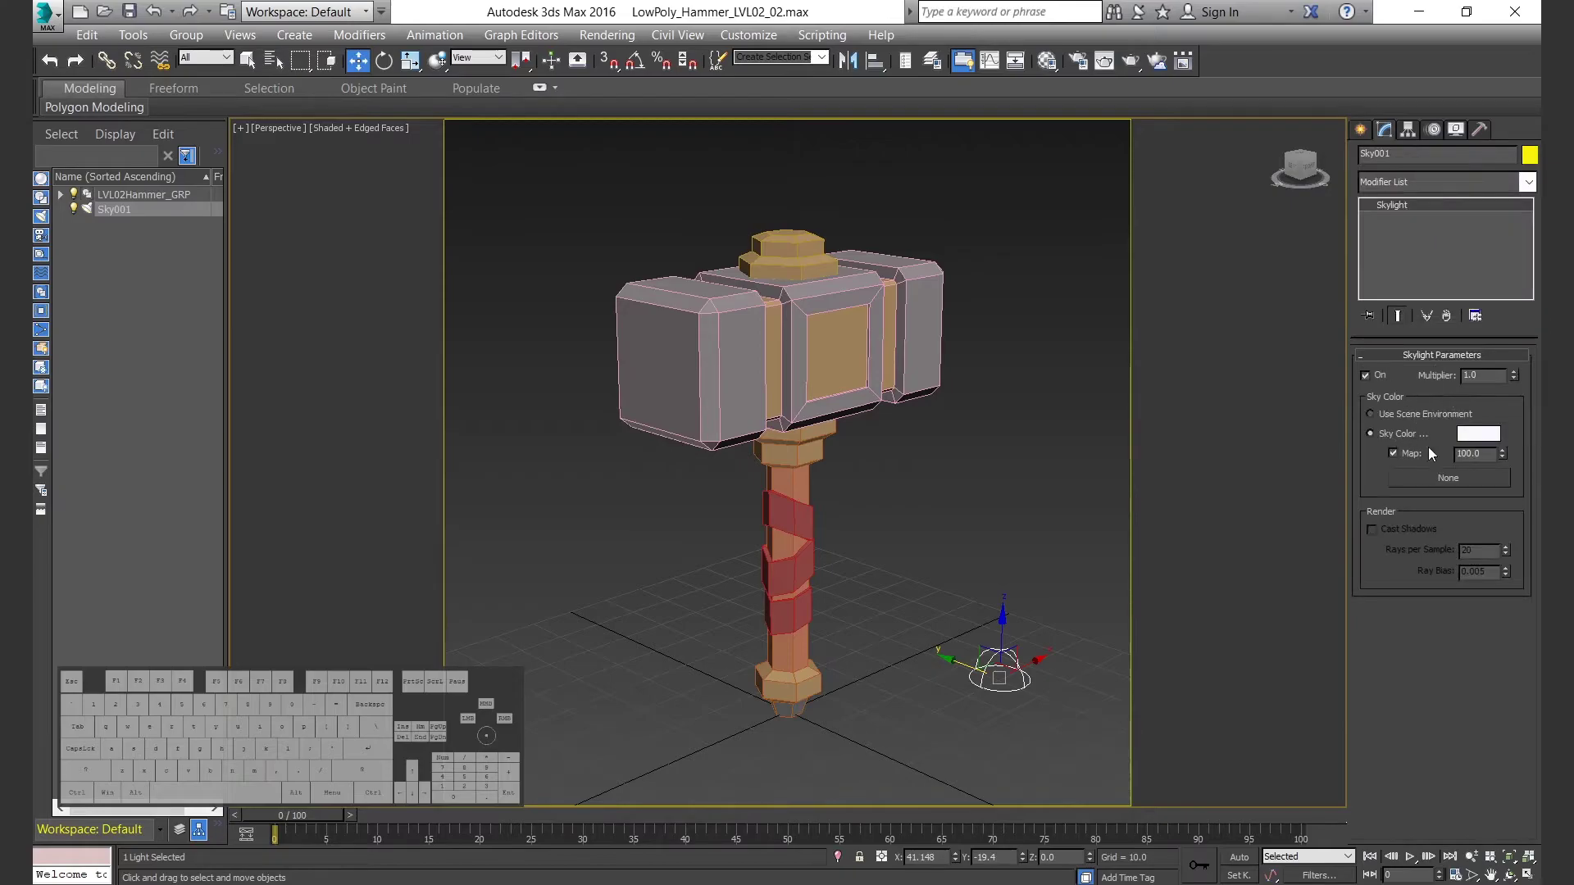
click(958, 545)
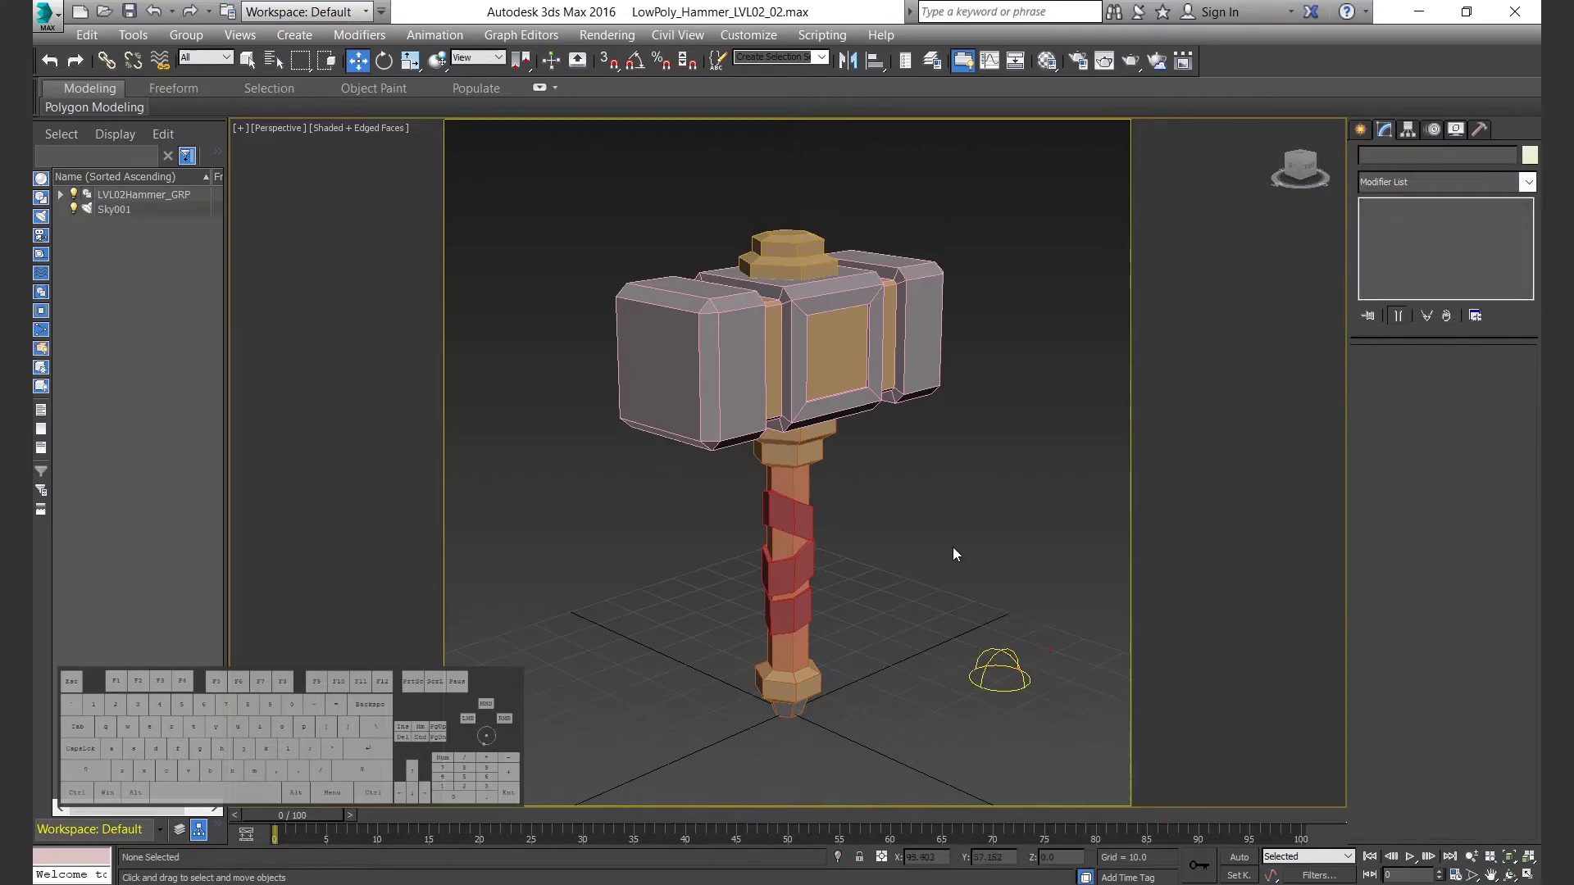
Step: Draw a Target Spot light in the Left view, aimed diagonally down at the hammer
click(1363, 129)
click(1384, 248)
key(alt+w)
key(alt+w)
scroll(798, 548, down, 5)
drag(340, 311, 743, 562)
Step: Position the new spotlight at X 200, Y 400 and Z 400
key(w)
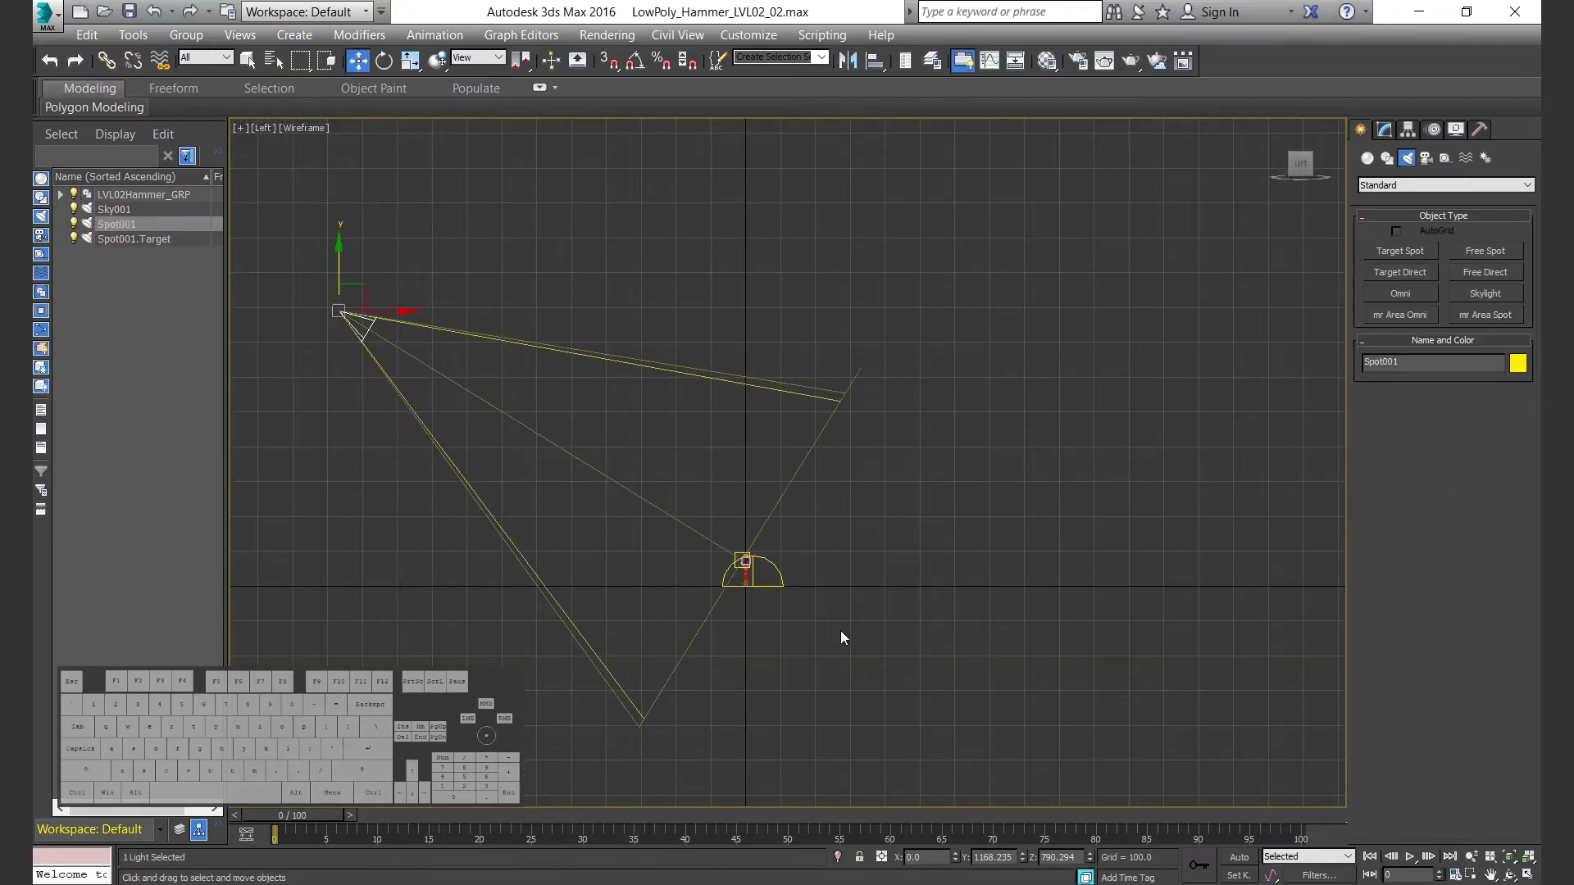
key(Tab)
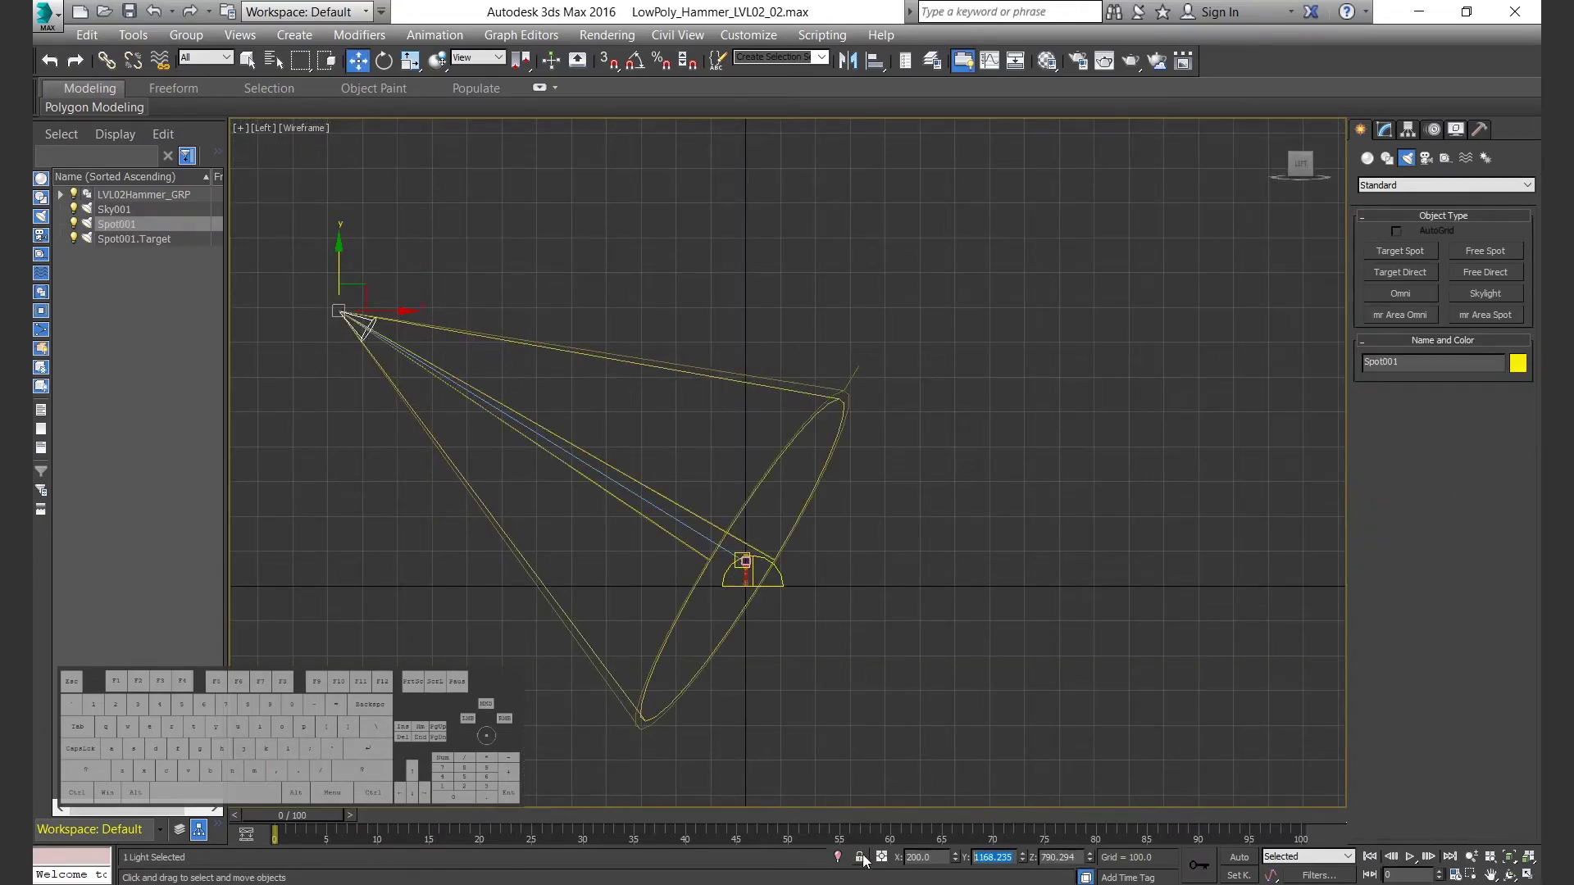
text(400)
key(Return)
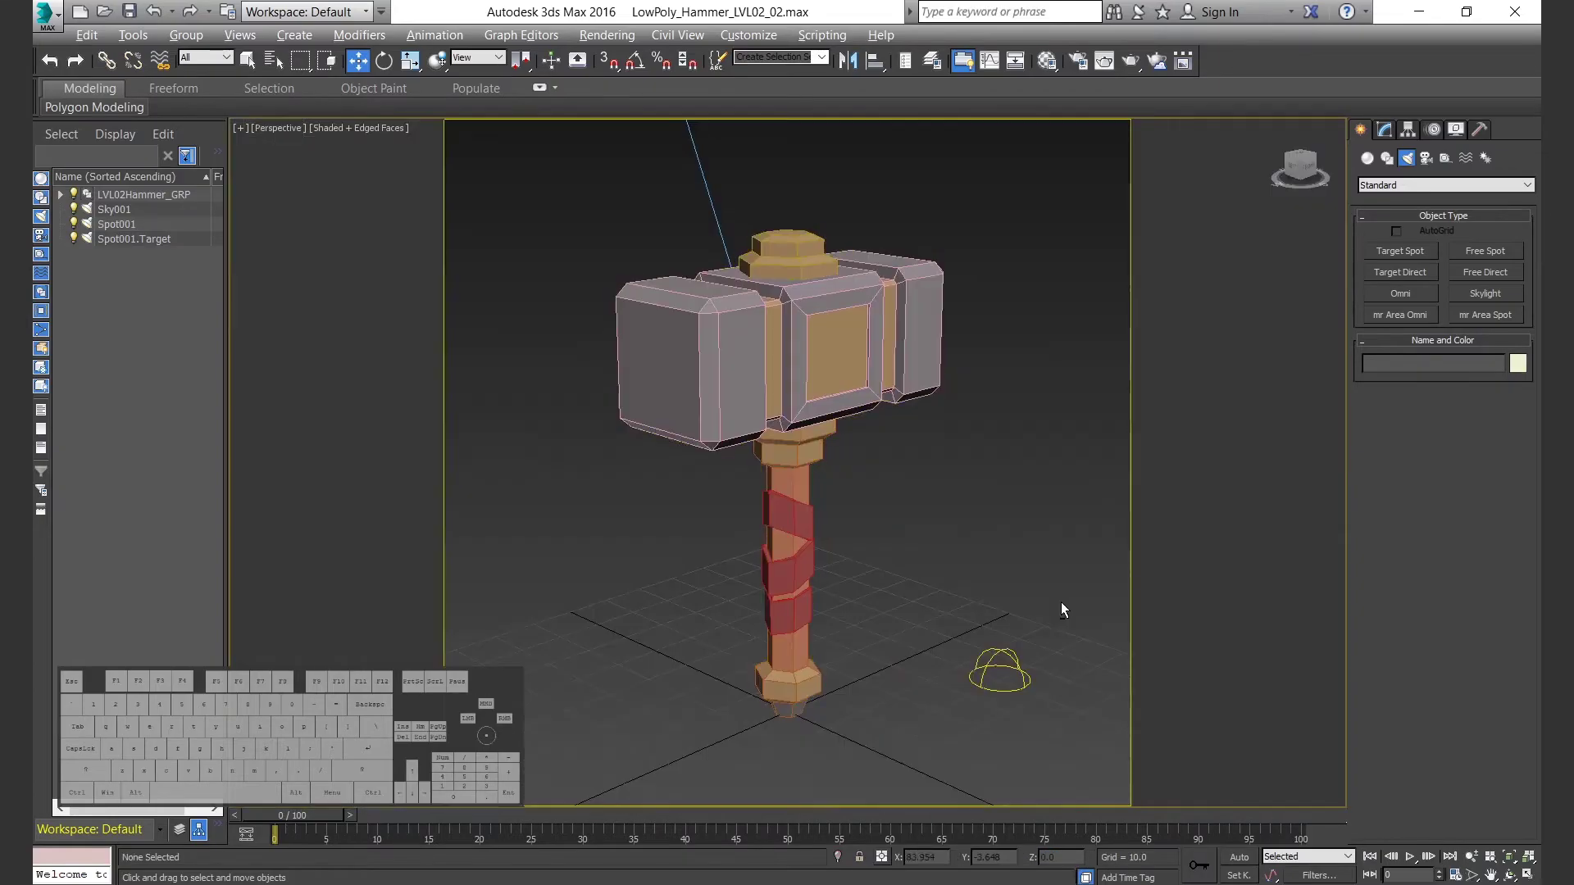
Step: Rename the skylight SkyFill and the target spotlight SpotKey
key(alt+w)
click(425, 636)
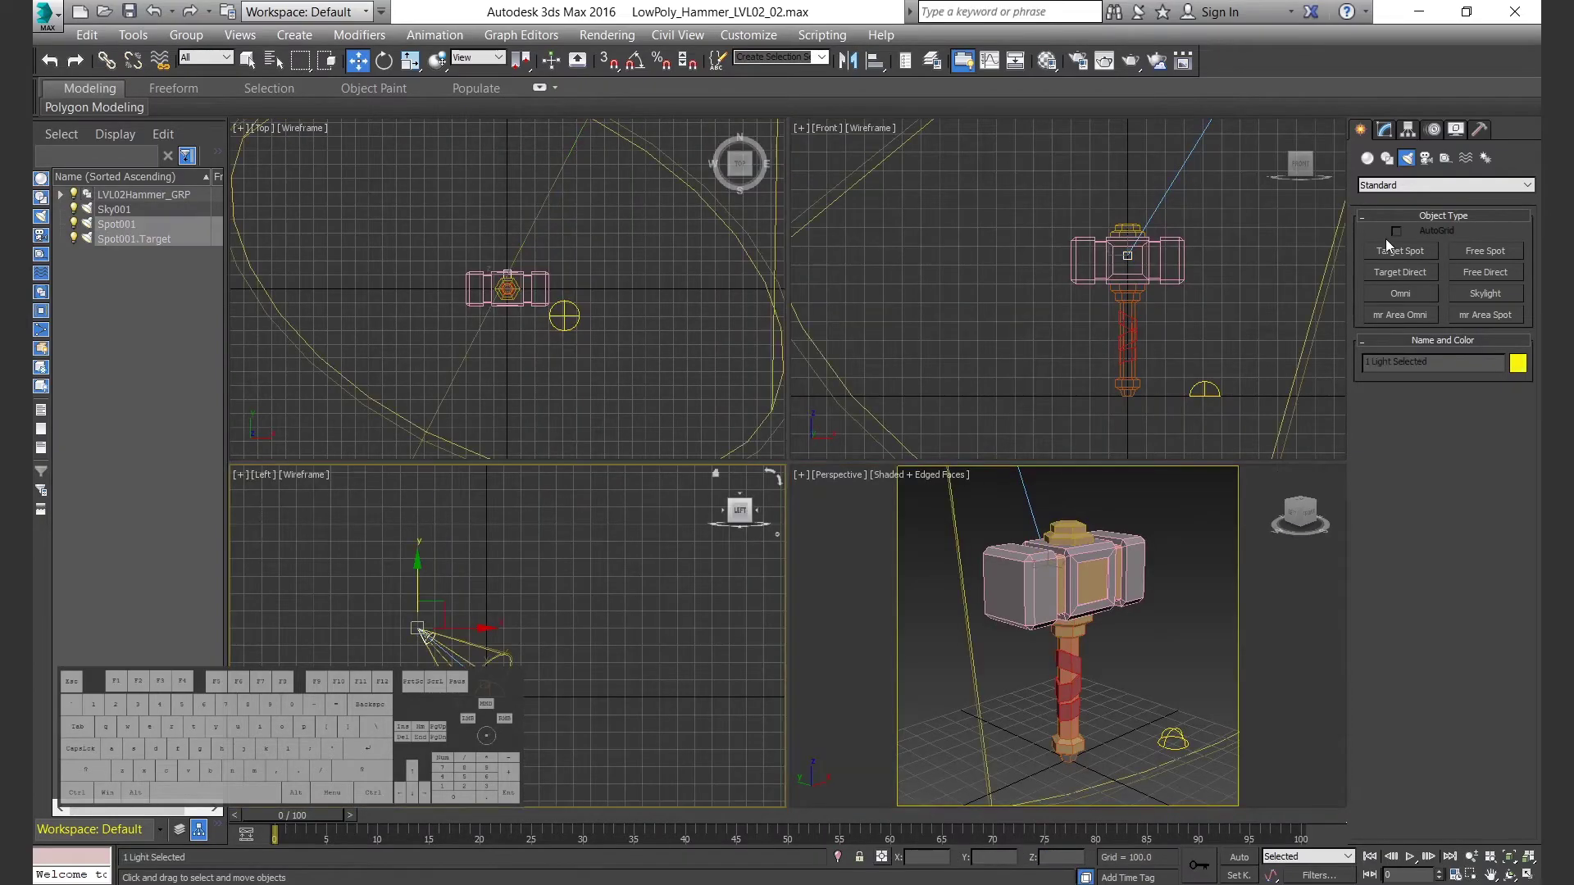
click(1385, 129)
right_click(766, 620)
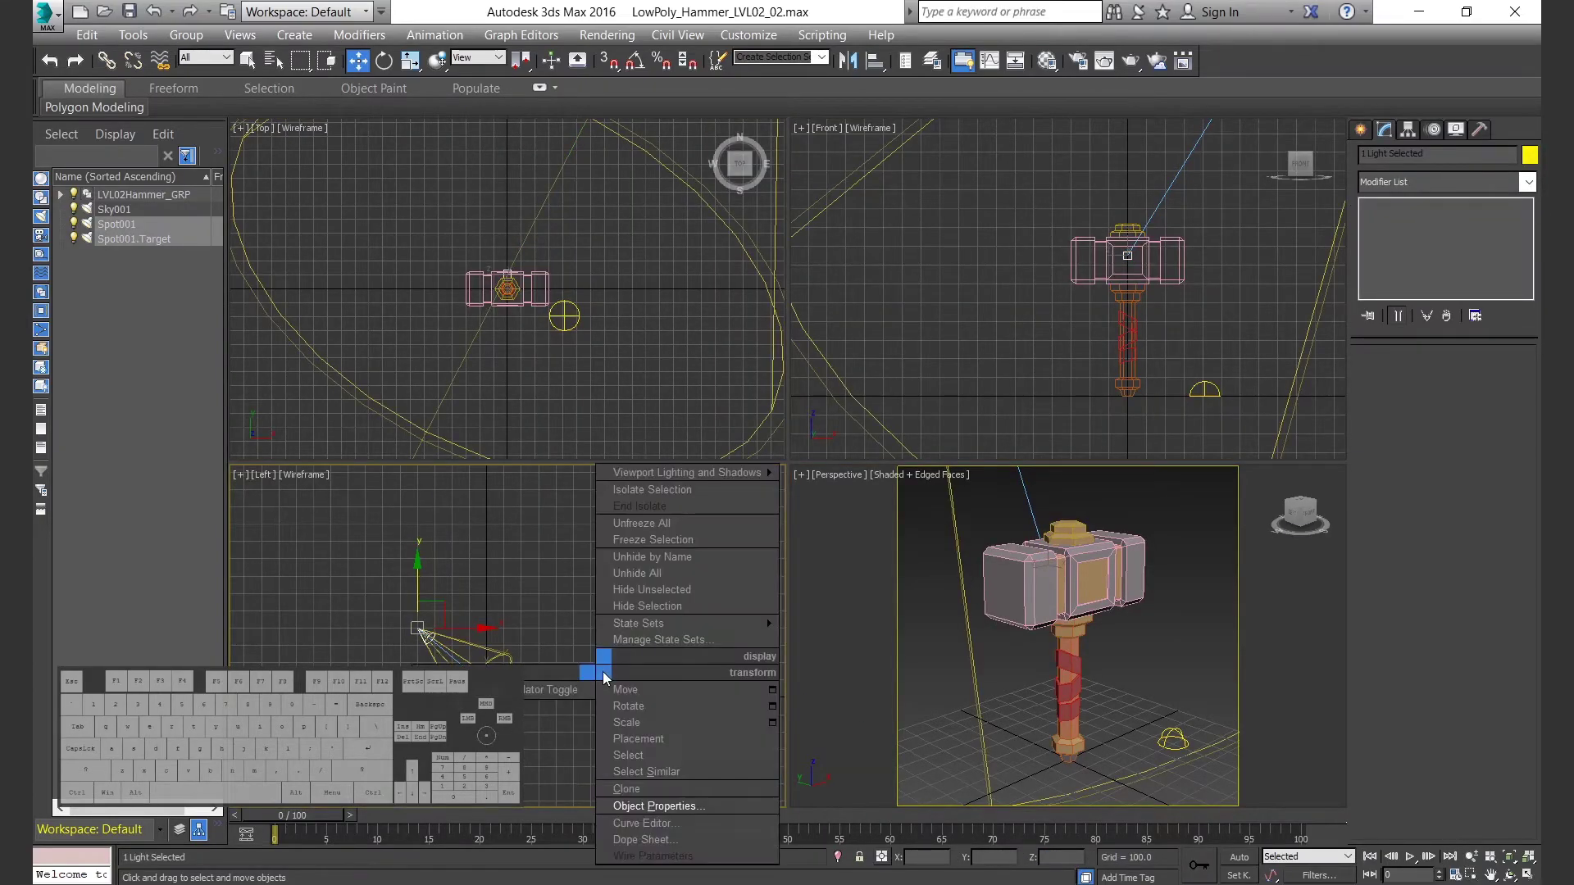
click(112, 209)
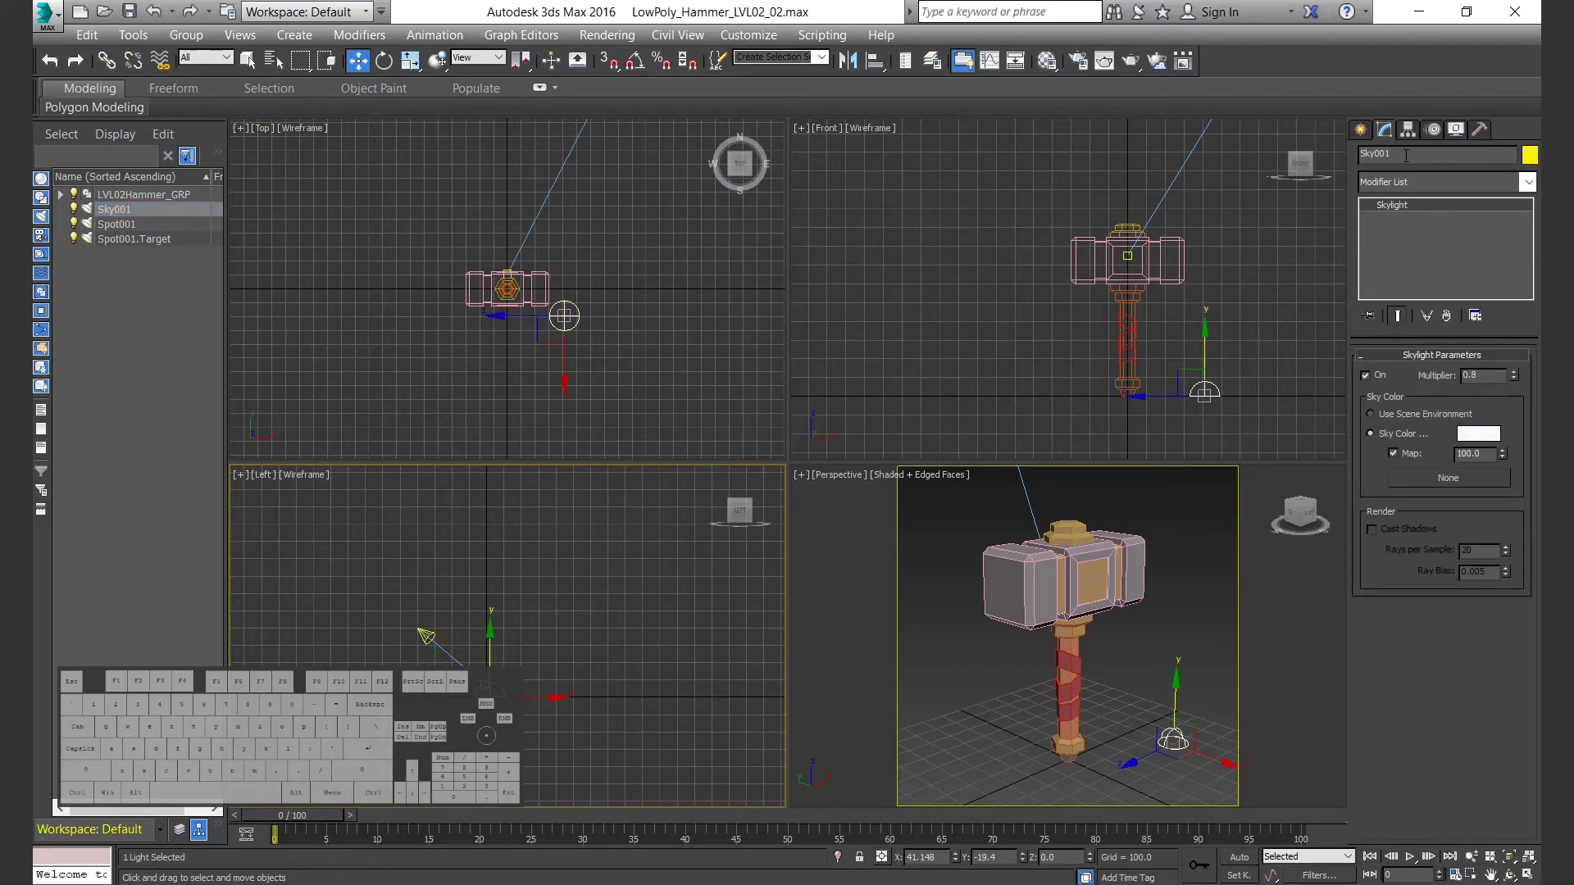
click(116, 224)
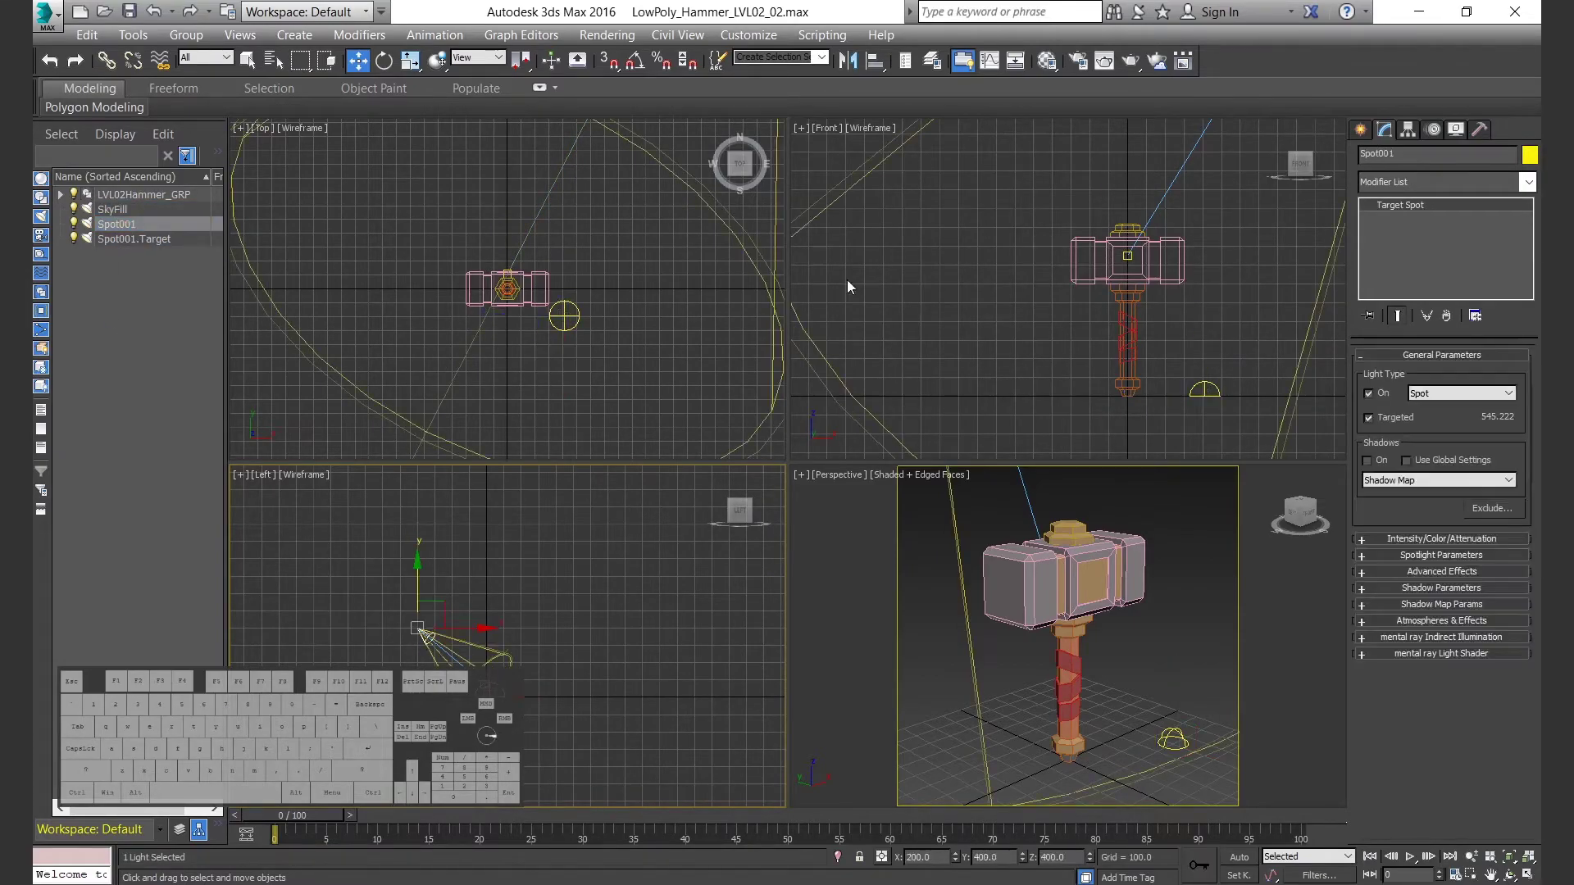
key(BackSpace)
key(BackSpace)
key(BackSpace)
text(Key)
Step: Enable Ray Traced Shadows on SpotKey and set its intensity multiplier to 1.2
click(1395, 482)
click(1392, 537)
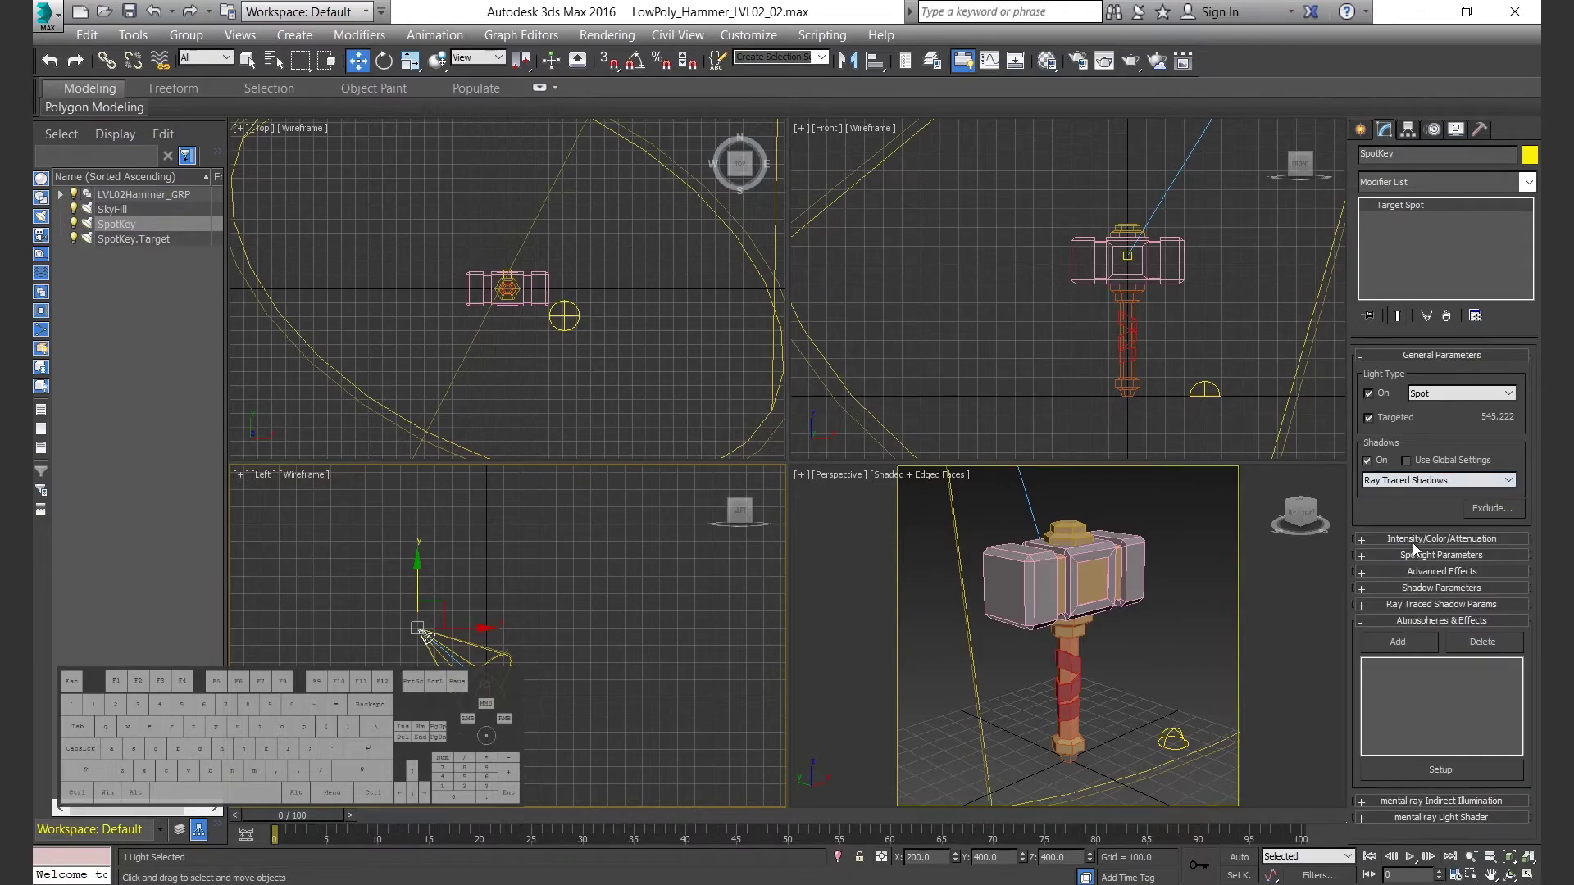
click(1414, 541)
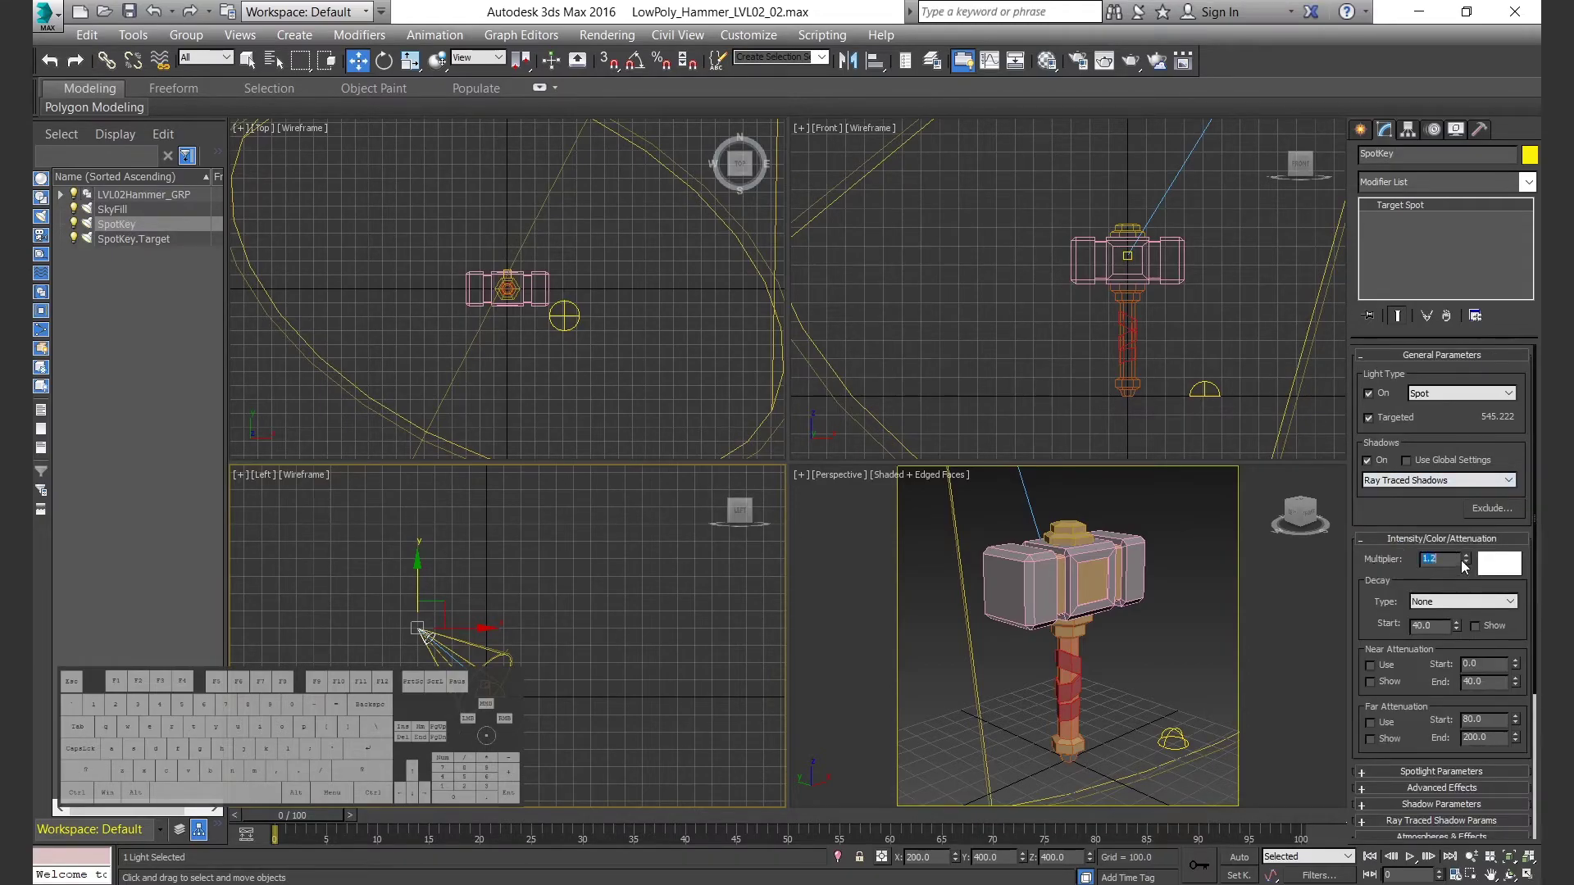
Step: Widen SpotKey's light cone by setting its hotspot to 80 in the spotlight parameters
click(1435, 541)
click(1419, 555)
drag(1473, 613, 1419, 612)
text(80)
double_click(1476, 631)
click(1430, 556)
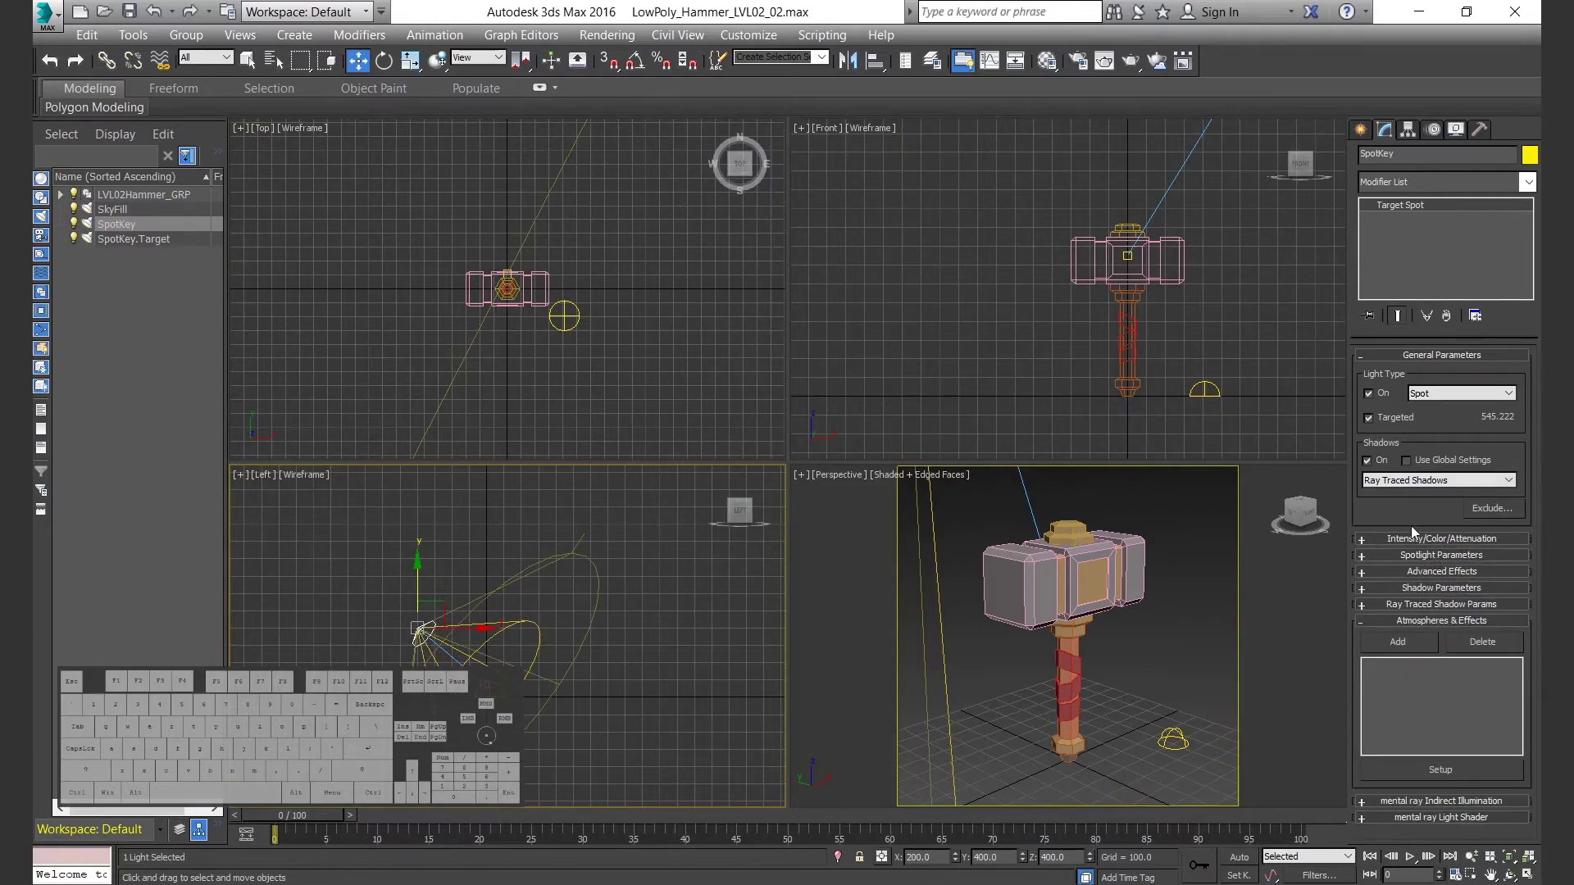
Step: Clear the selection and set the mental ray skylight mode to Skylight Illumination from Final Gather (FG)
click(1166, 638)
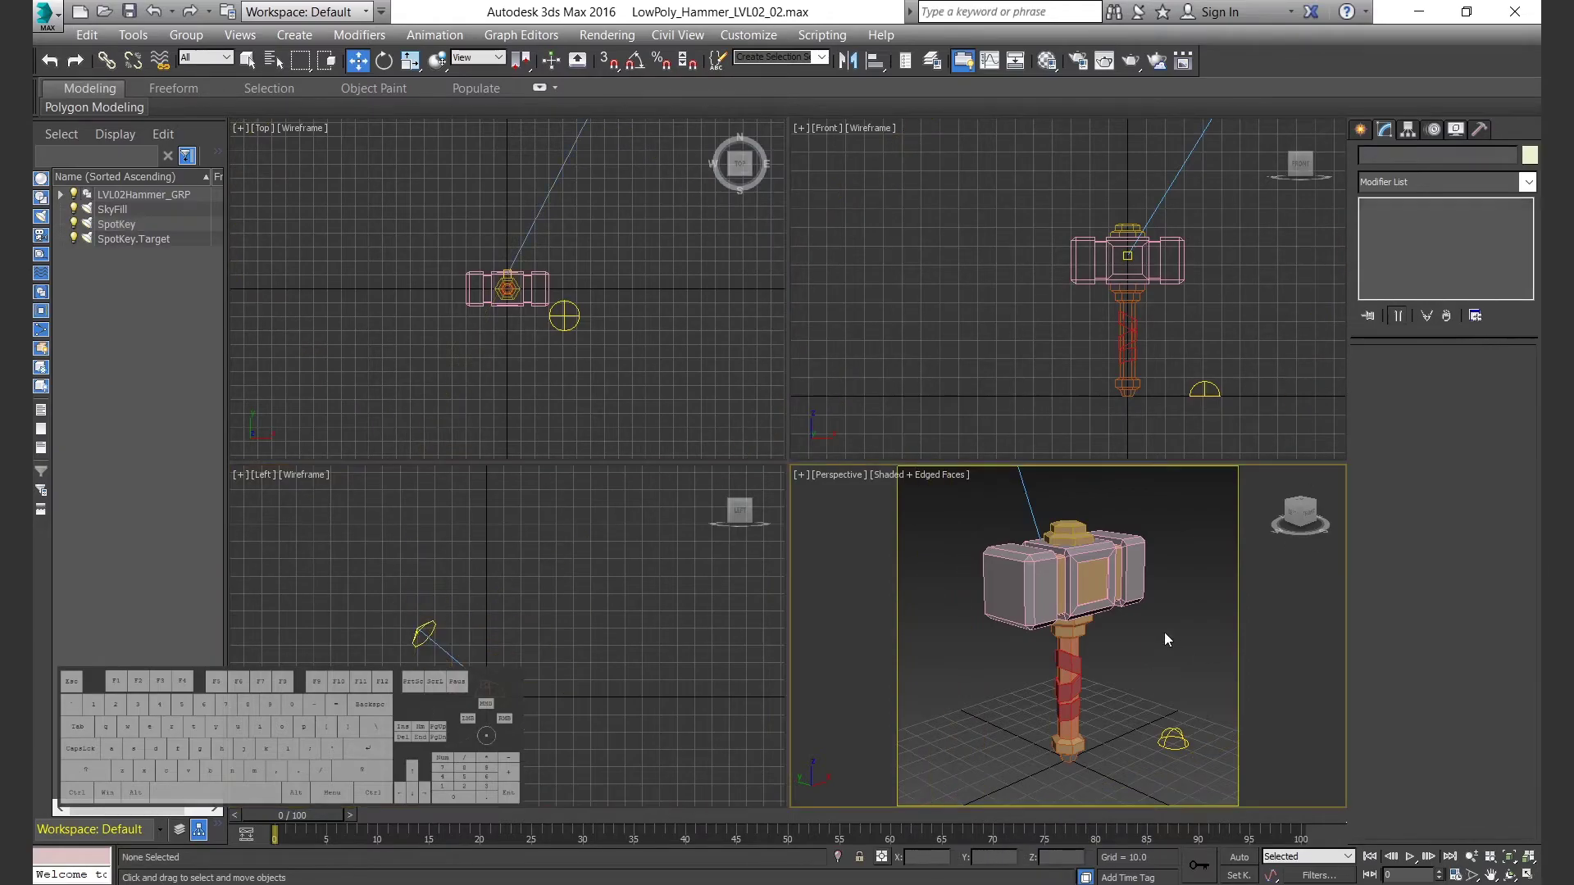
click(1077, 62)
click(933, 320)
click(947, 383)
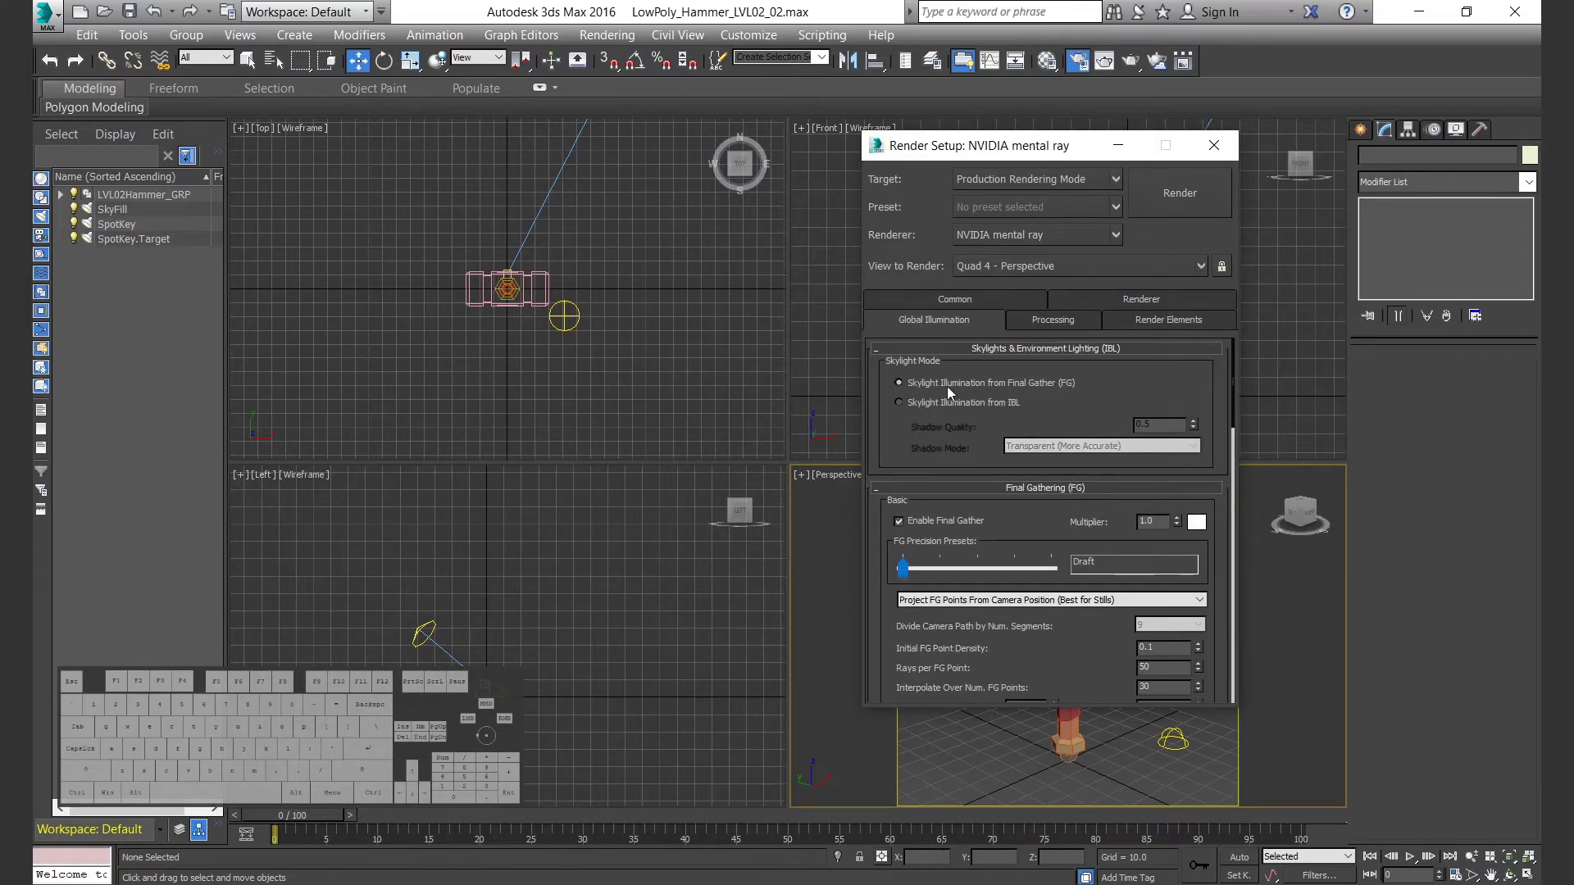
click(1212, 147)
Step: Start a test render of the maximized Perspective view and stop it early
key(alt+w)
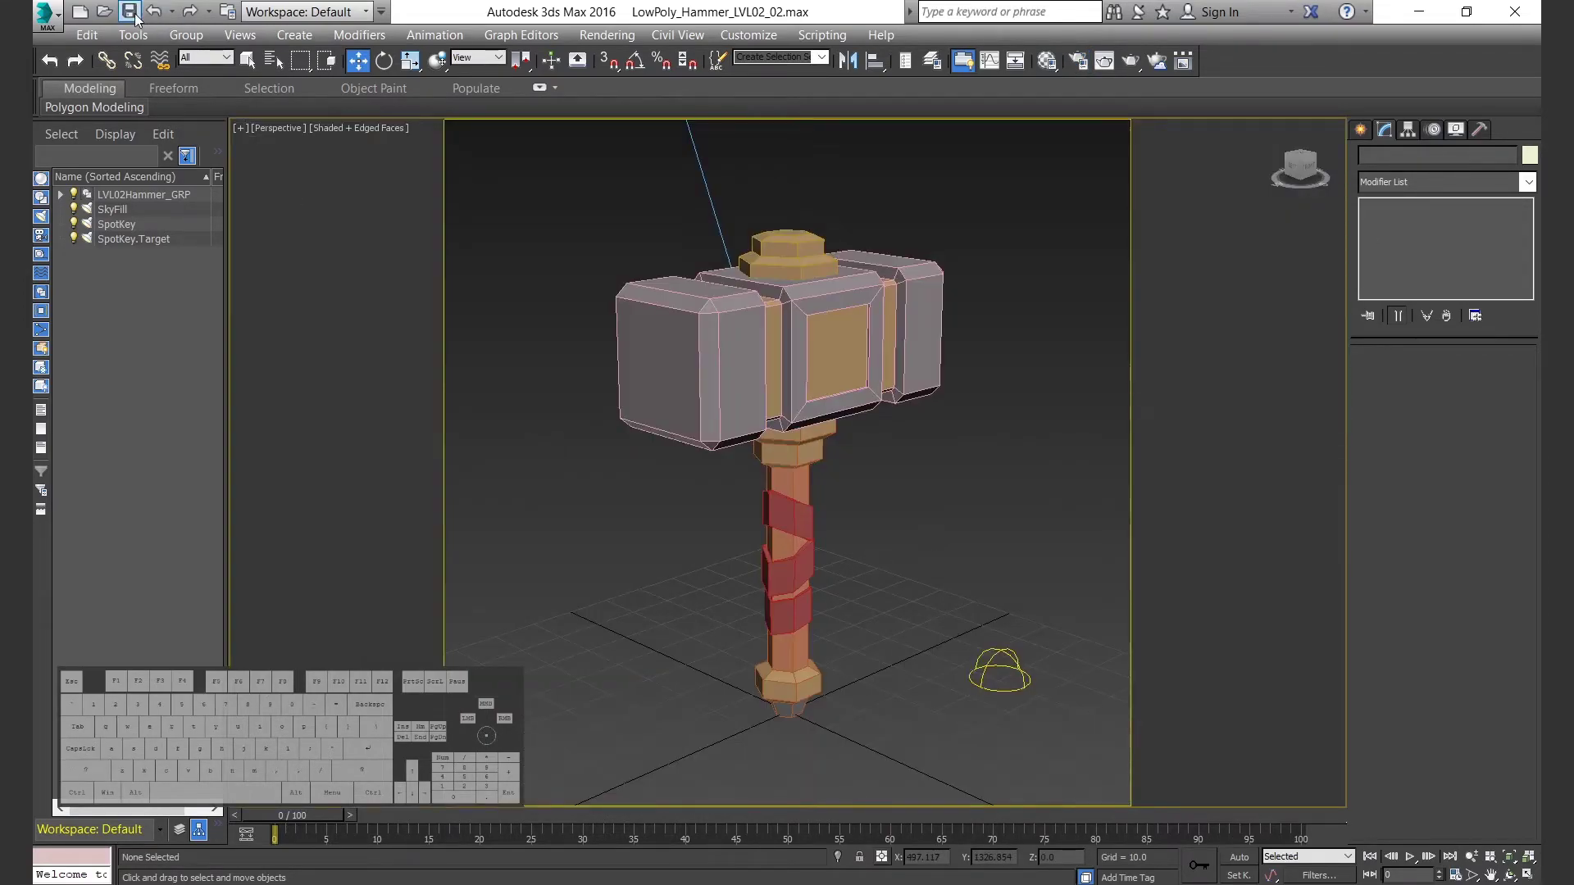
key(shift+q)
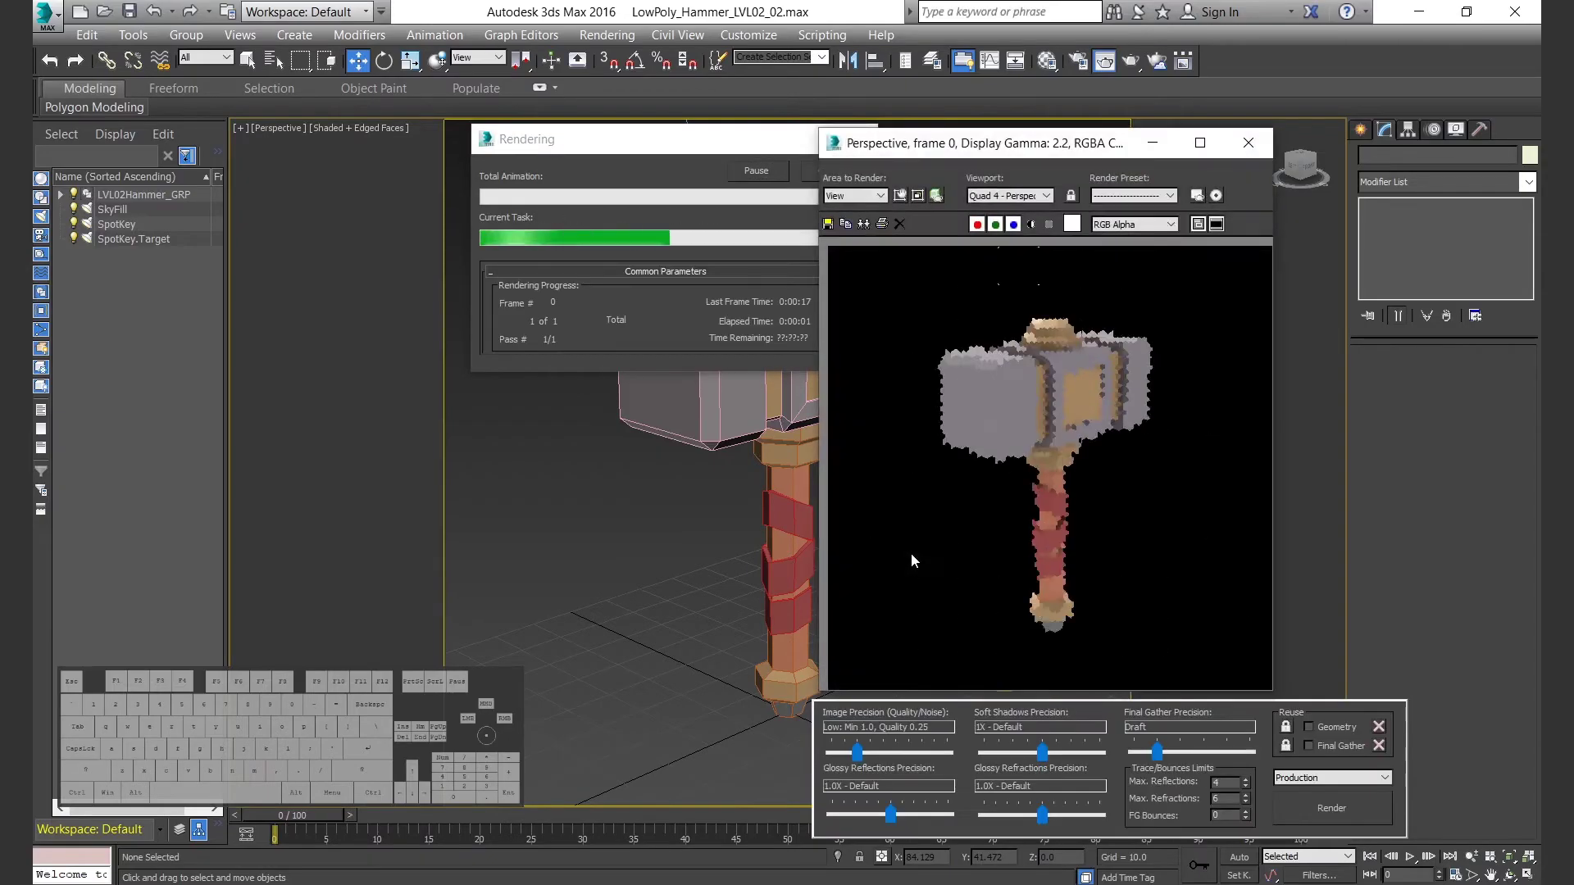
key(Escape)
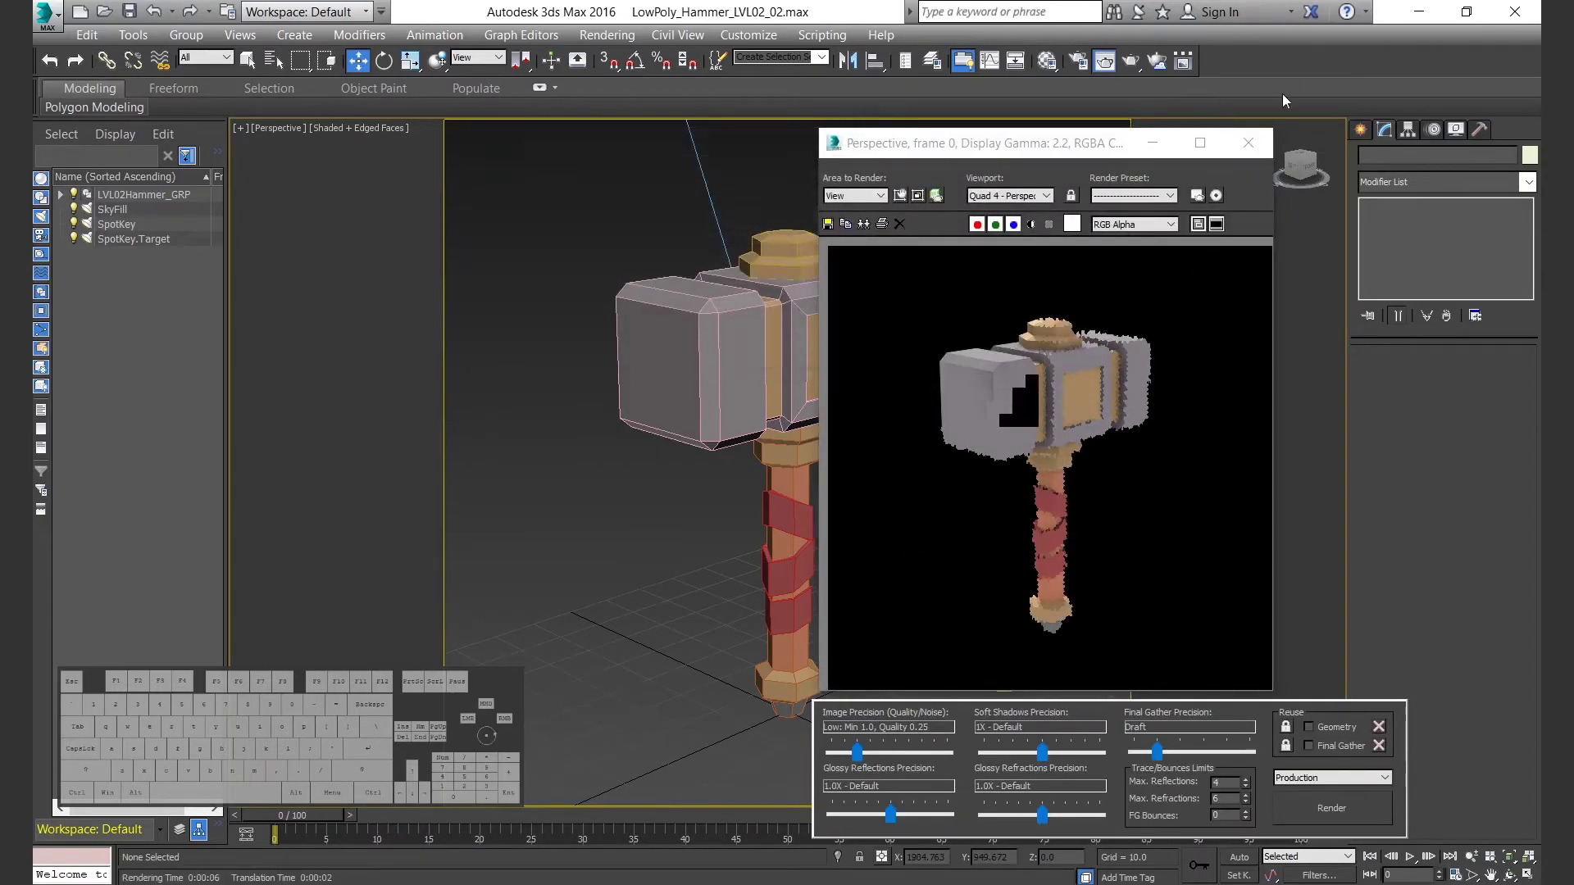
Step: Set the environment background colour to a grey with value 125 and render the Perspective view
click(606, 35)
click(635, 278)
click(447, 220)
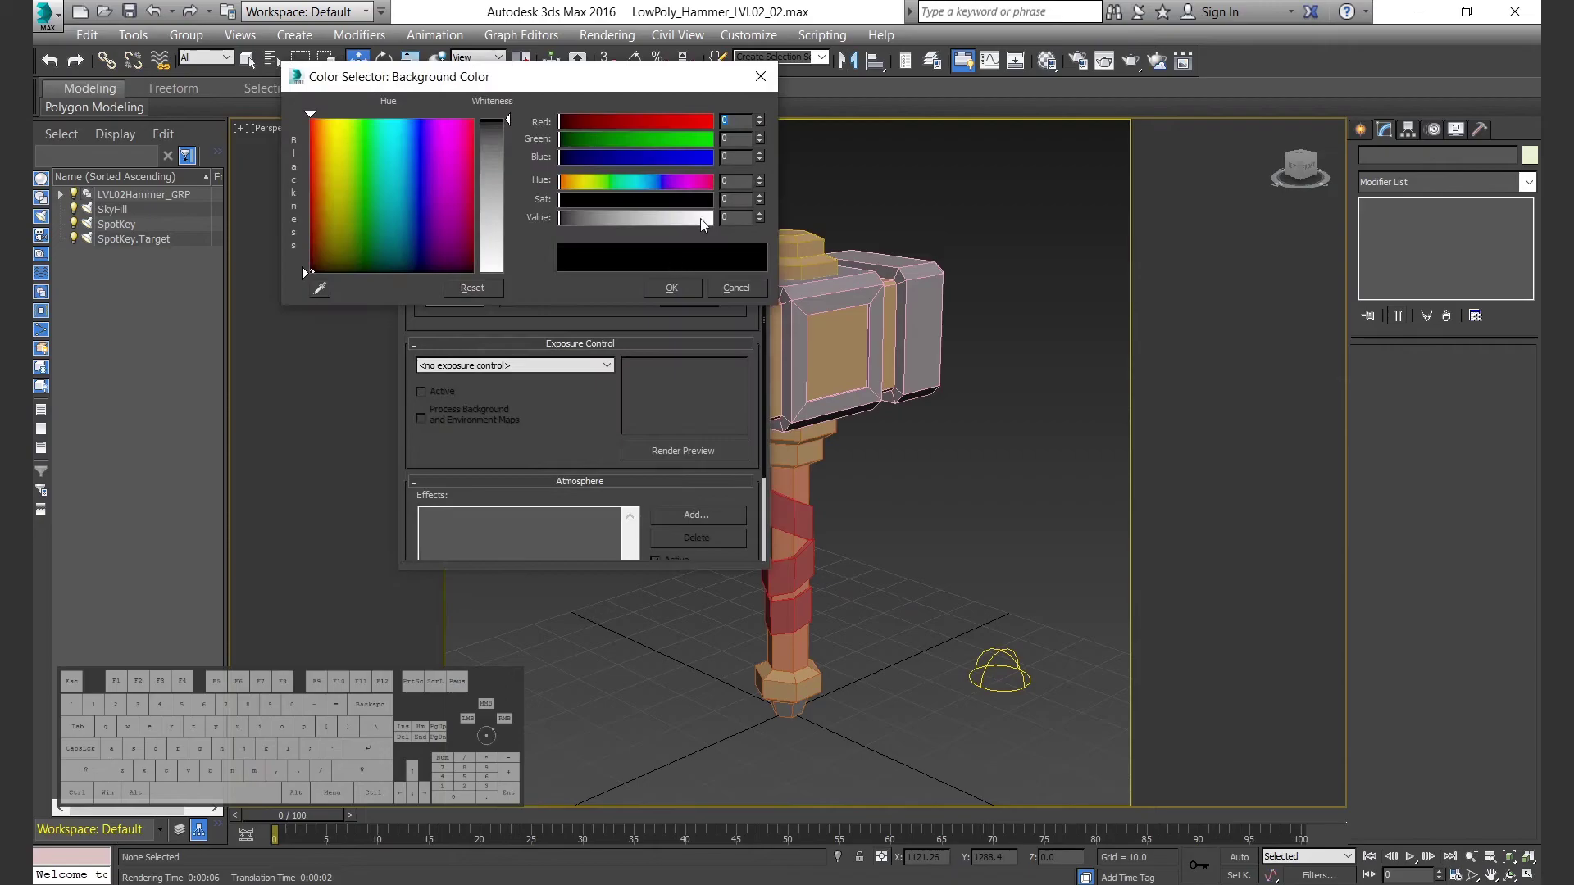
click(634, 219)
text(125)
key(Return)
click(674, 287)
click(749, 116)
key(shift+q)
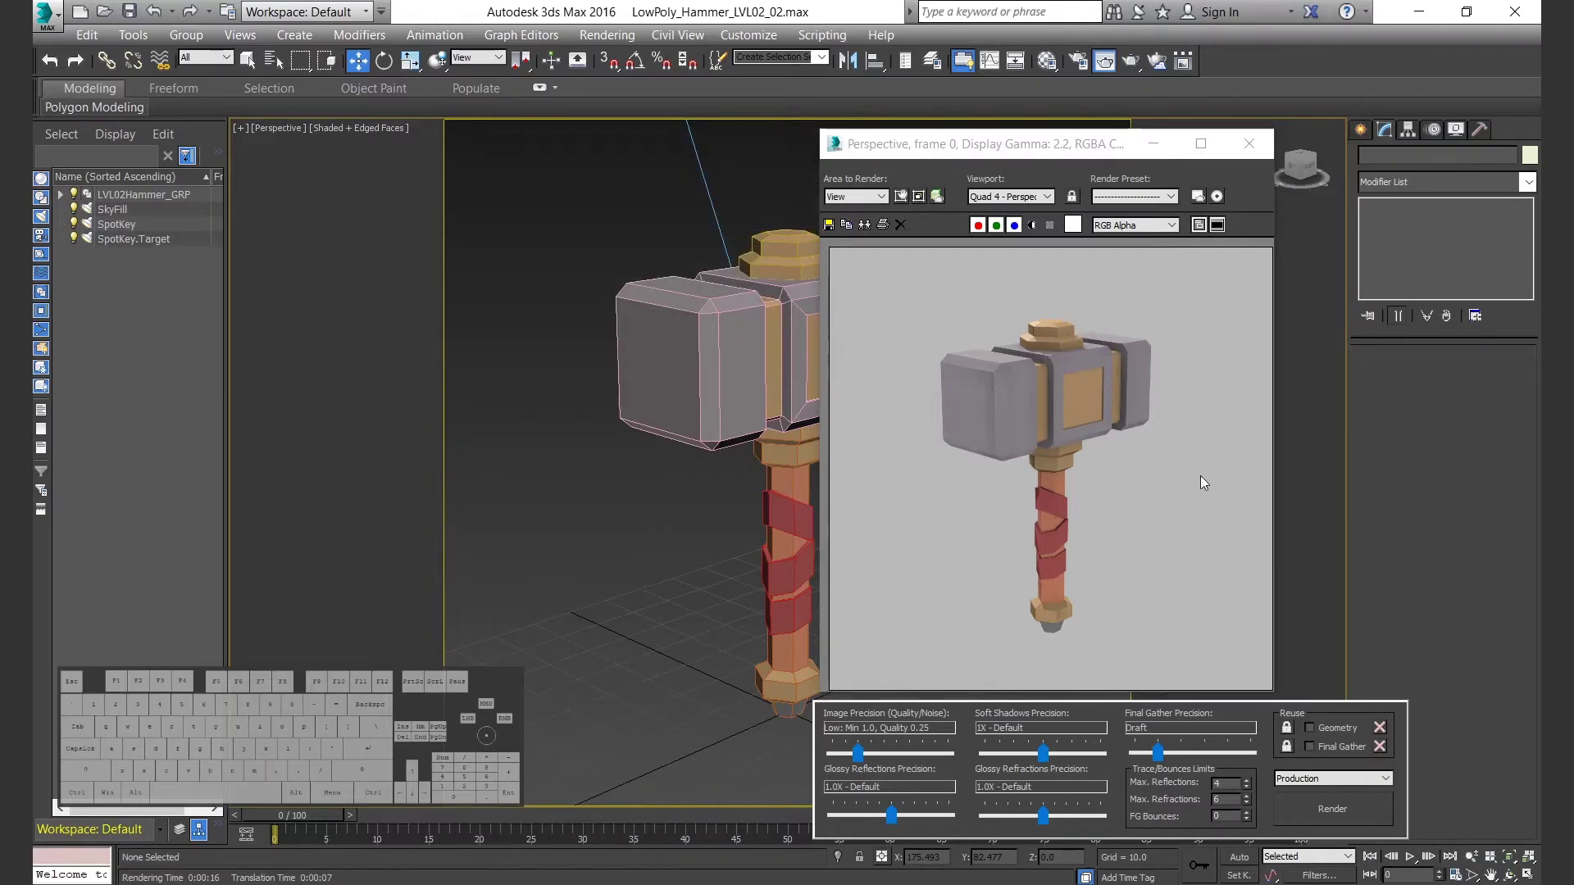
Step: Make the Bright colour of the gold material's GoldMap occlusion map a yellower, more saturated gold
key(m)
click(1110, 405)
click(1073, 587)
click(1023, 578)
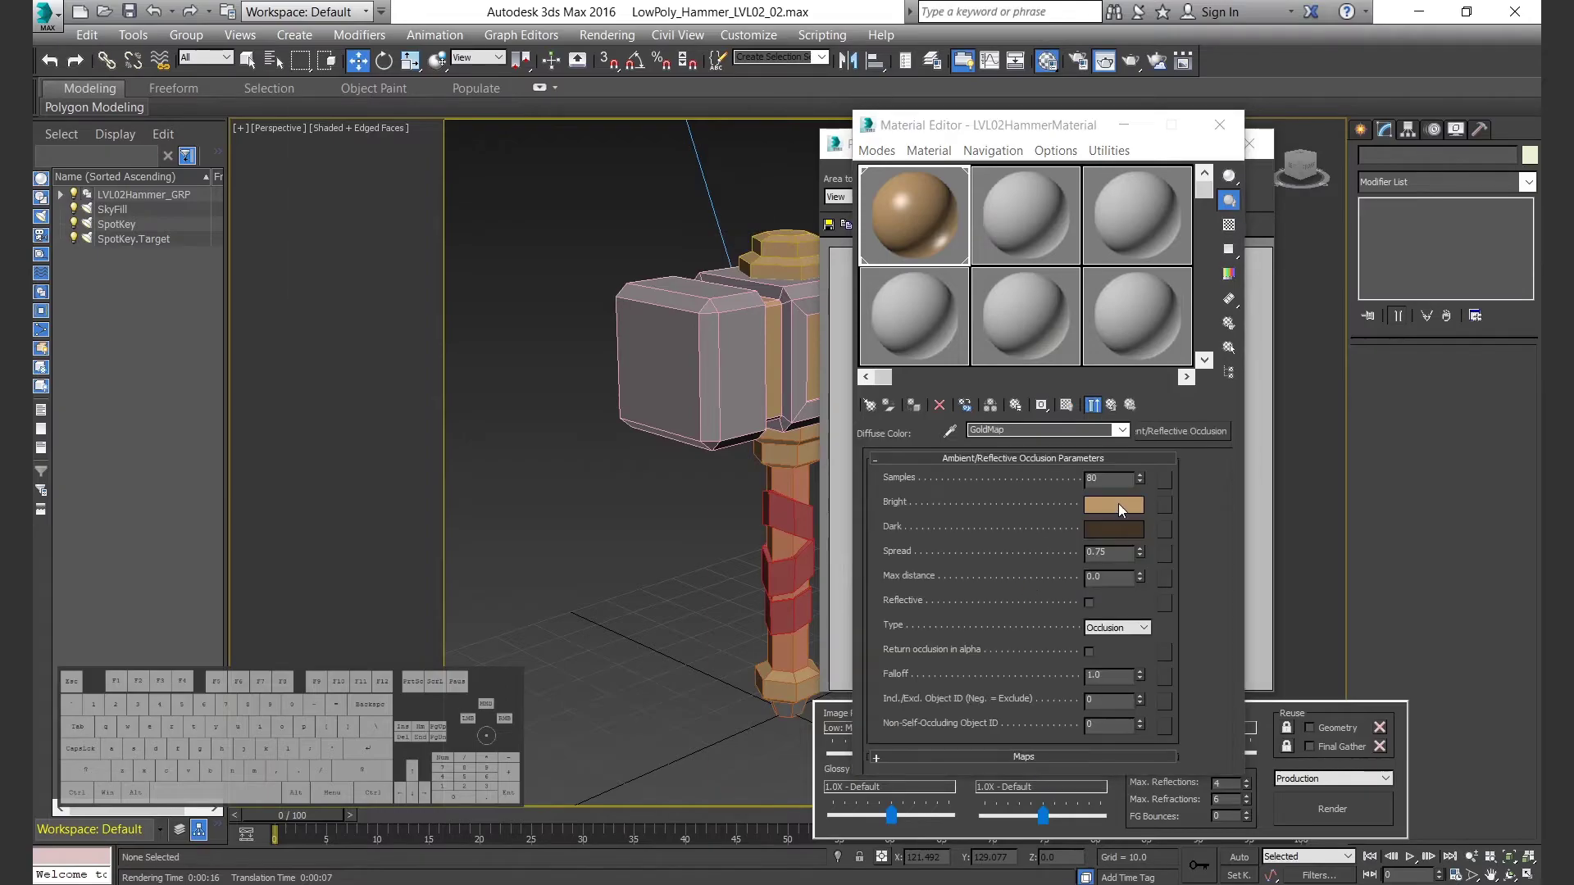
click(1113, 504)
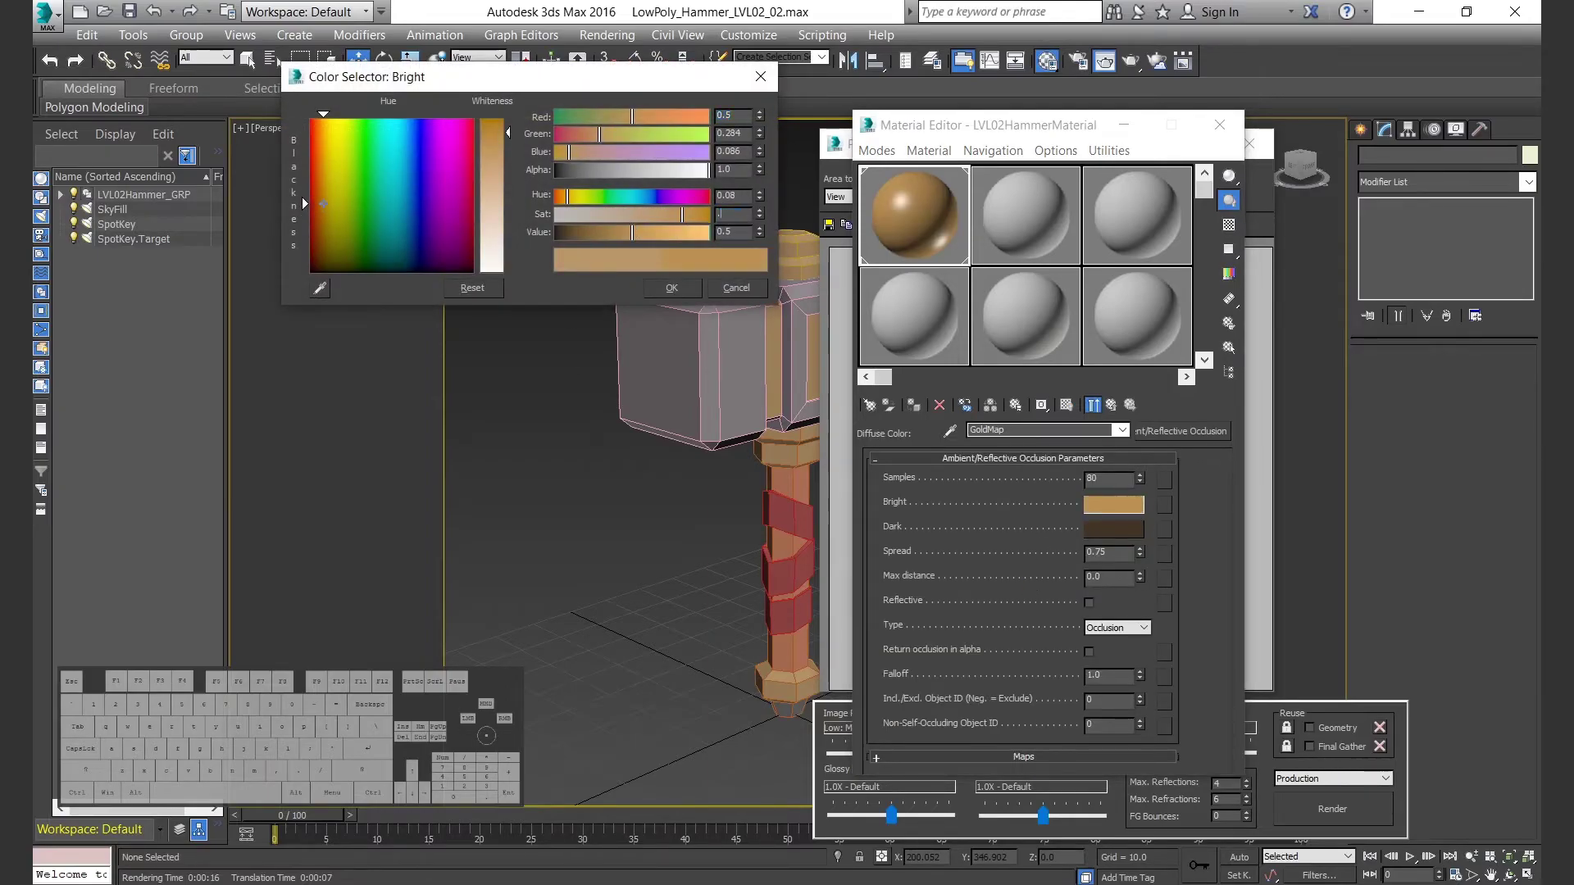
drag(759, 205, 764, 172)
click(668, 291)
Step: Copy GoldMap's Bright colour onto the gold material's diffuse colour, minimize the Material Editor and render again
right_click(1113, 509)
click(1140, 520)
click(1111, 405)
right_click(982, 580)
click(1025, 611)
click(1123, 124)
click(1333, 809)
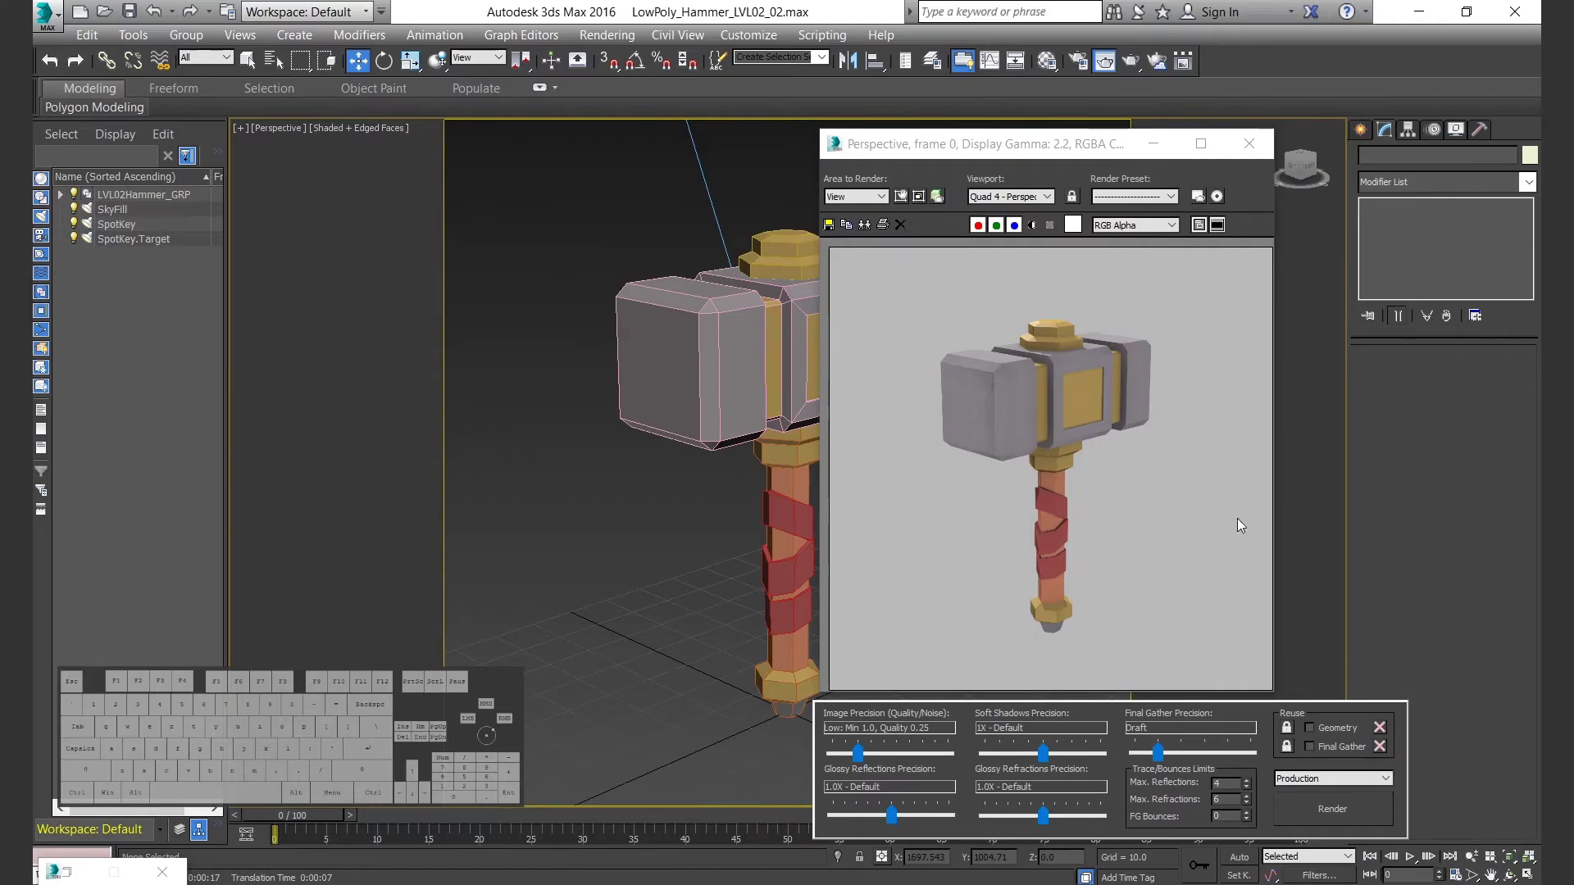
Step: Close the render and group SkyFill, SpotKey and SpotKey.Target under the name LightSetup
click(1249, 143)
click(123, 211)
shift+click(126, 239)
click(186, 34)
click(204, 56)
text(Lig)
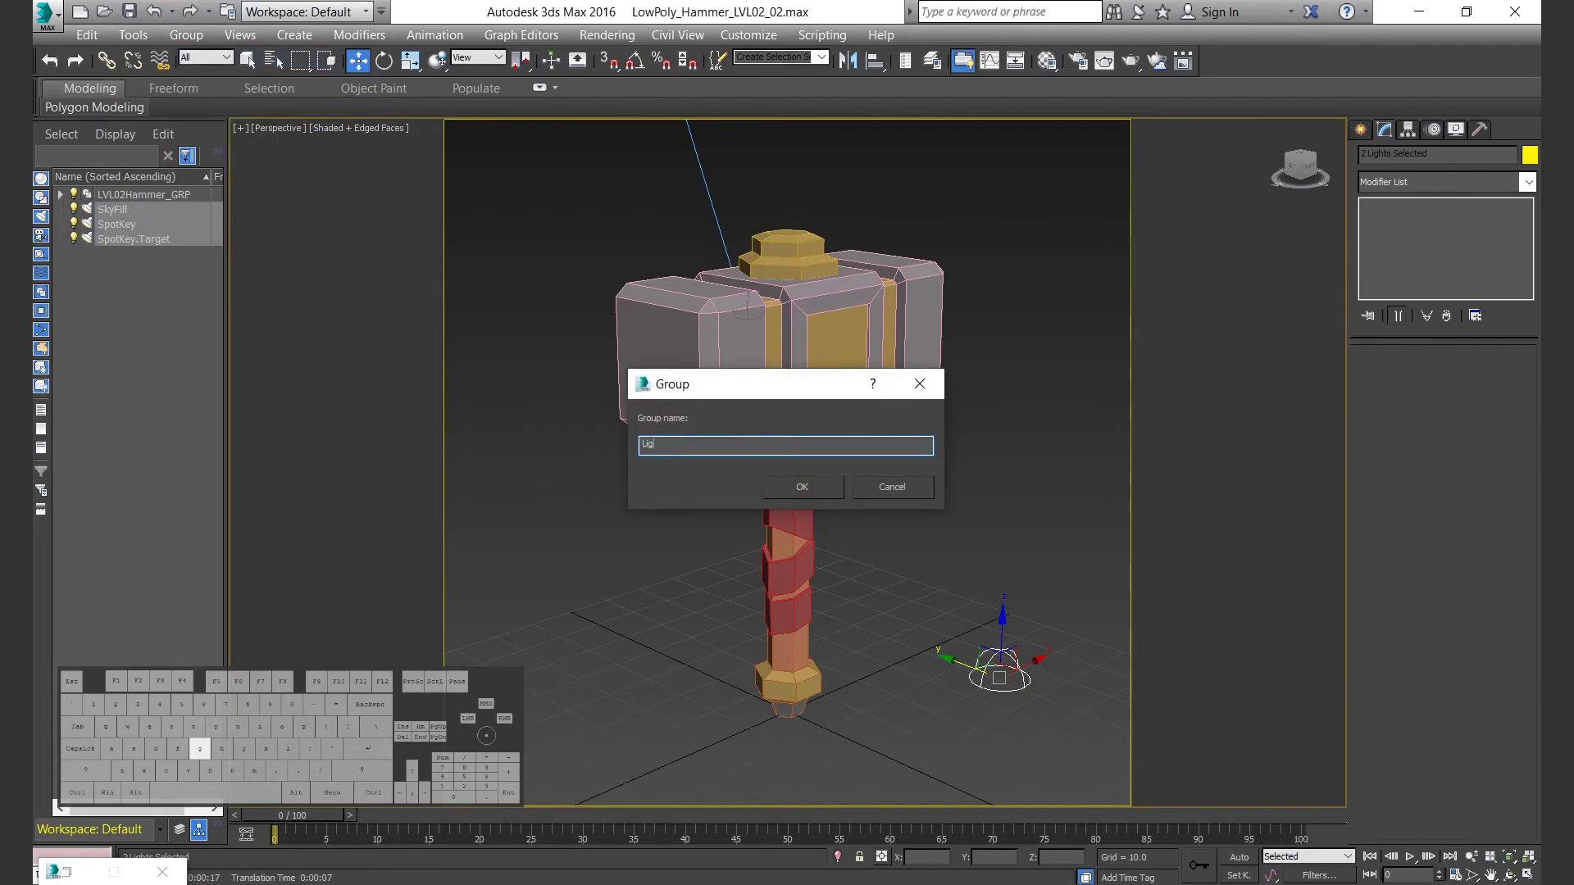
text(htSetup)
key(Return)
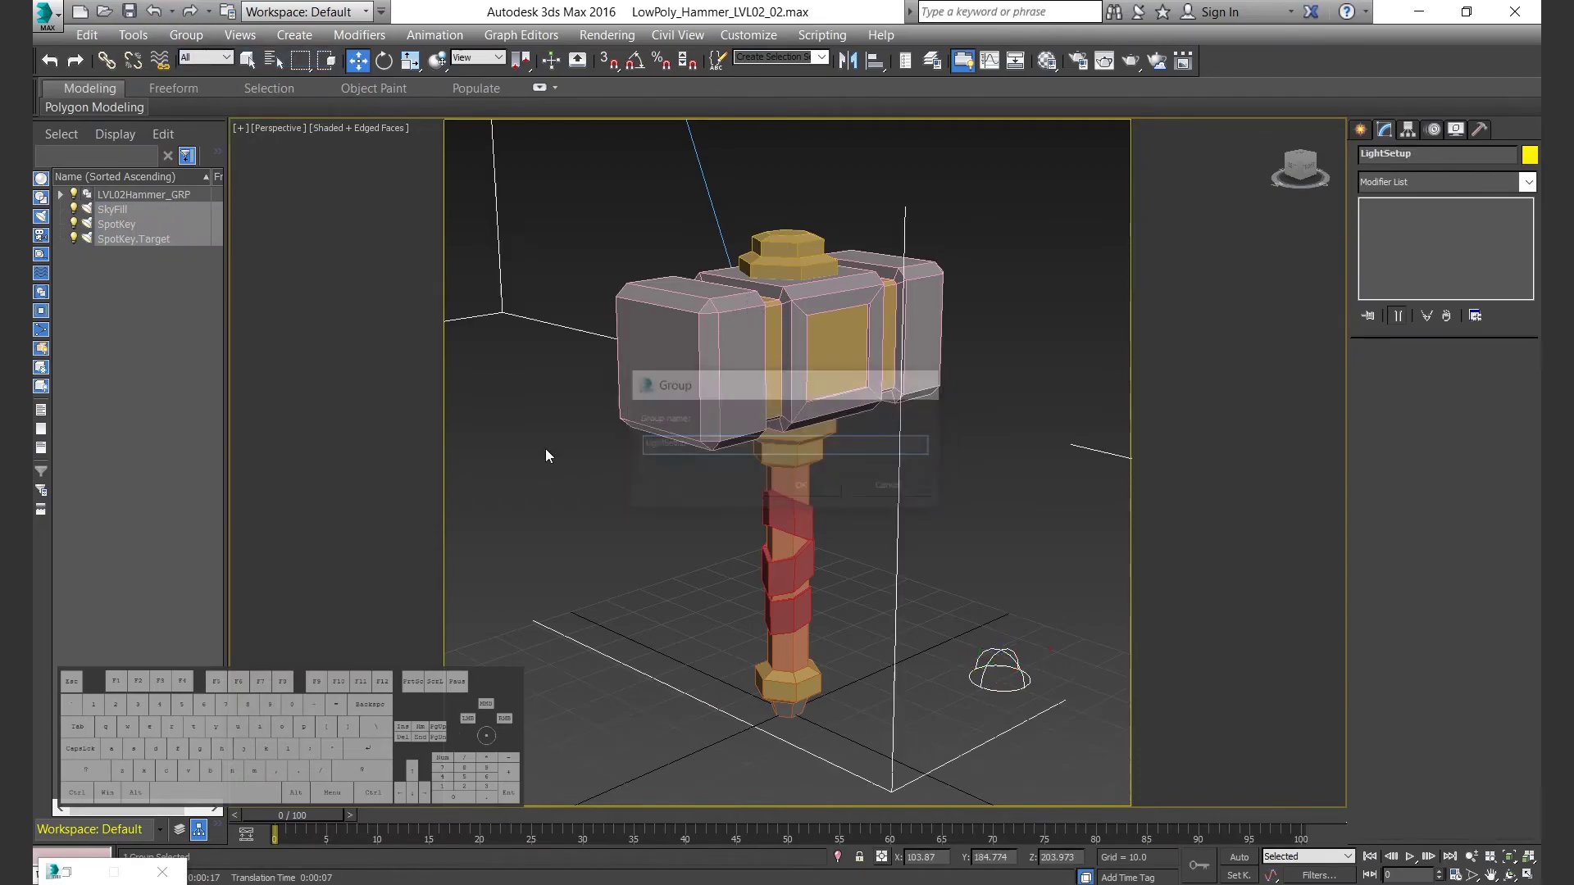
Step: Move only the LightSetup group's pivot to the origin at X 0, Y 0, Z 0
click(1408, 129)
click(1445, 252)
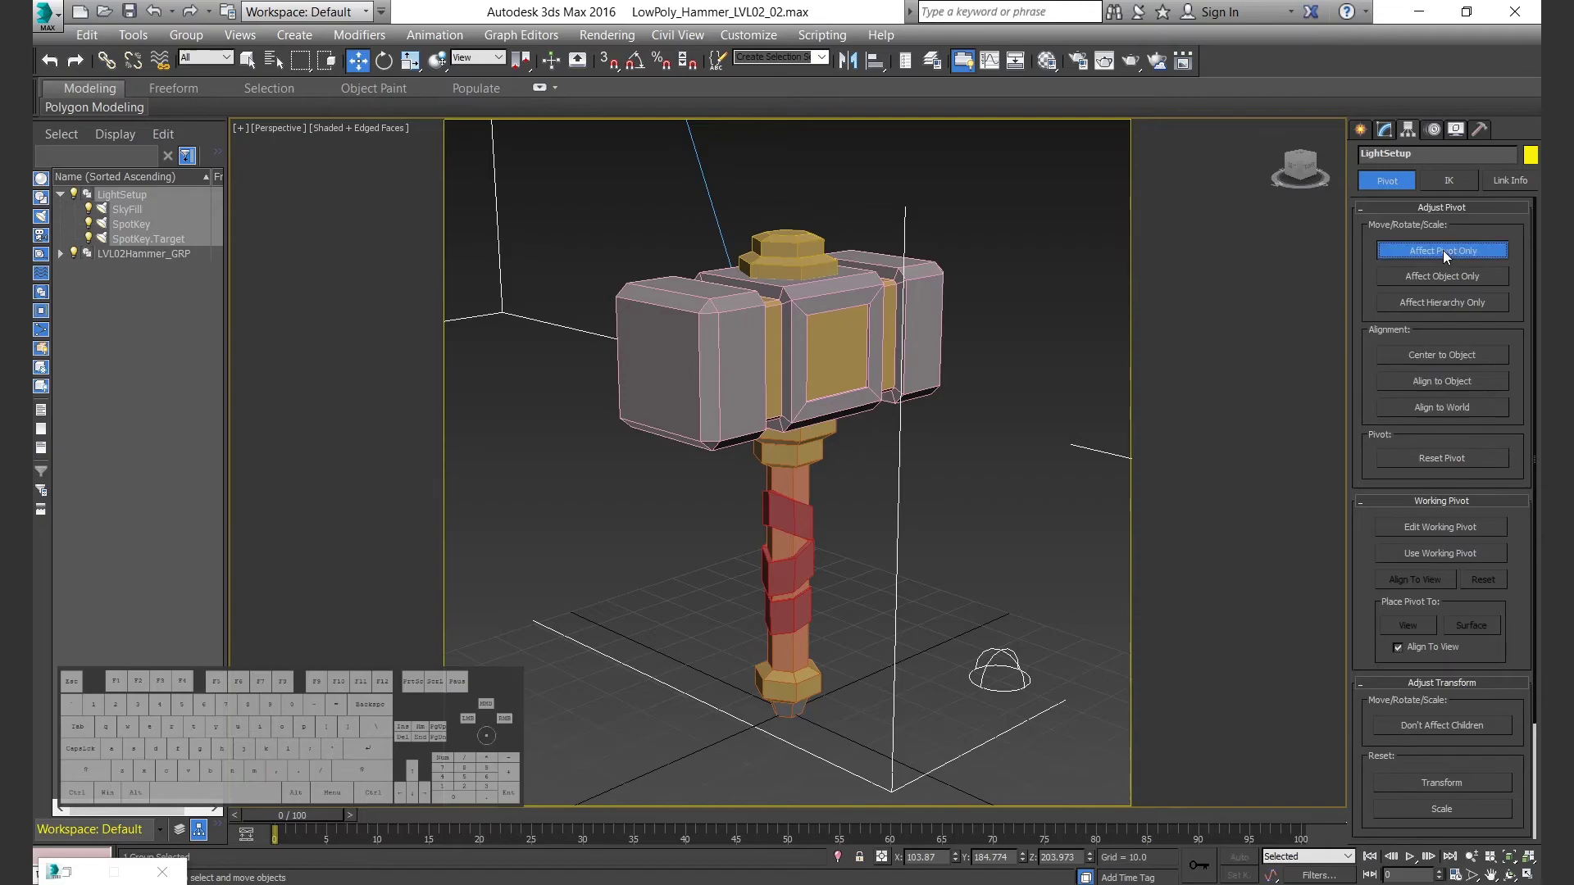
right_click(1090, 858)
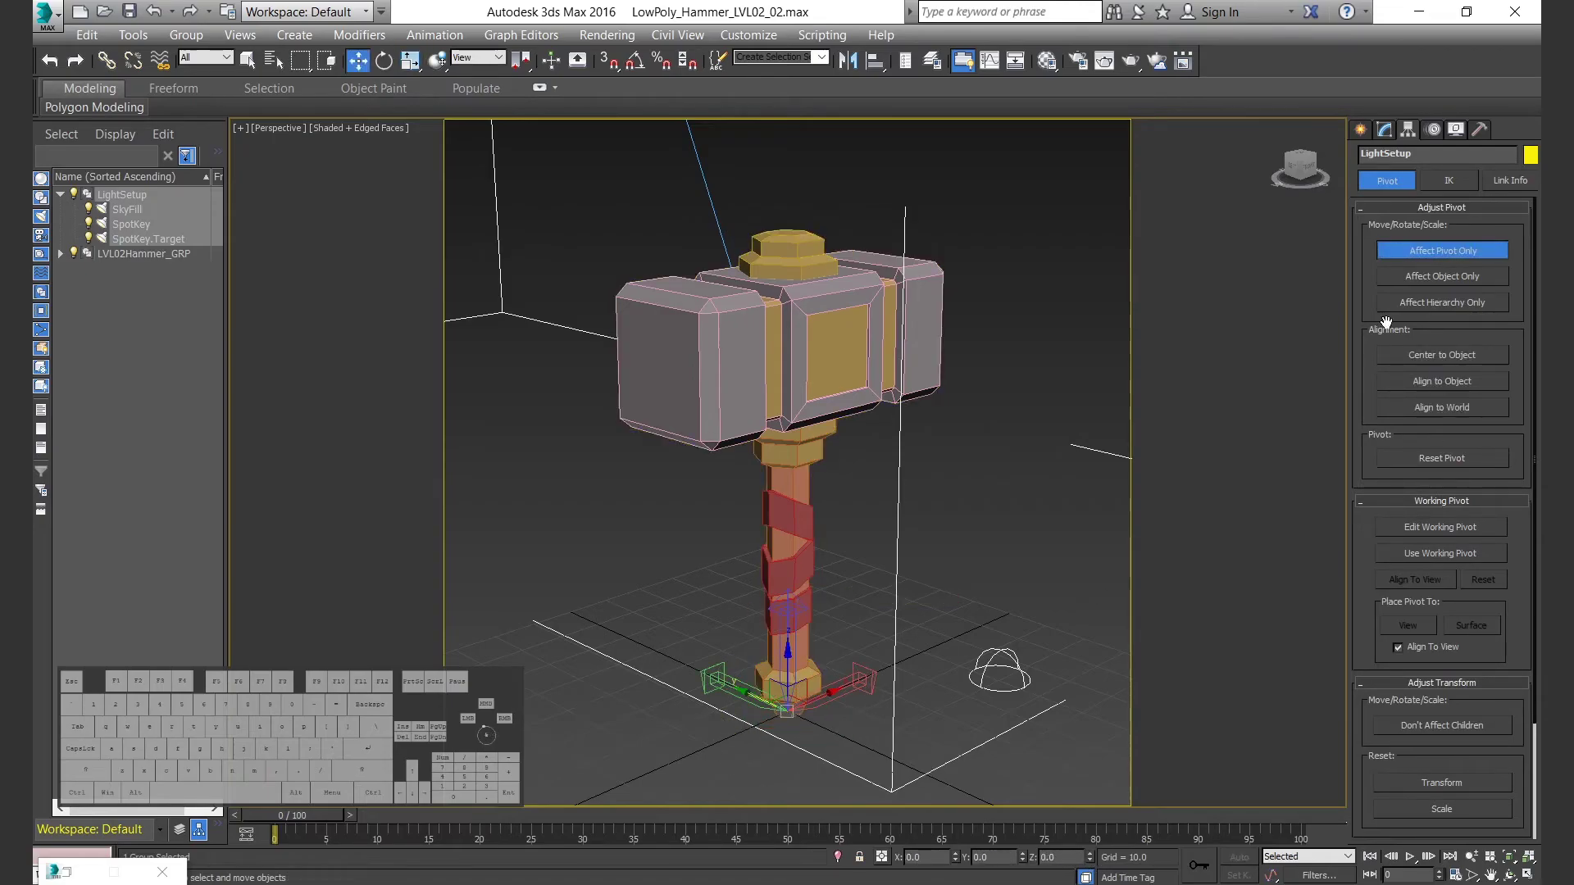
Step: Rotate the LightSetup group about Z to 165 degrees, test-render the Perspective view and close the render
key(e)
key(alt+w)
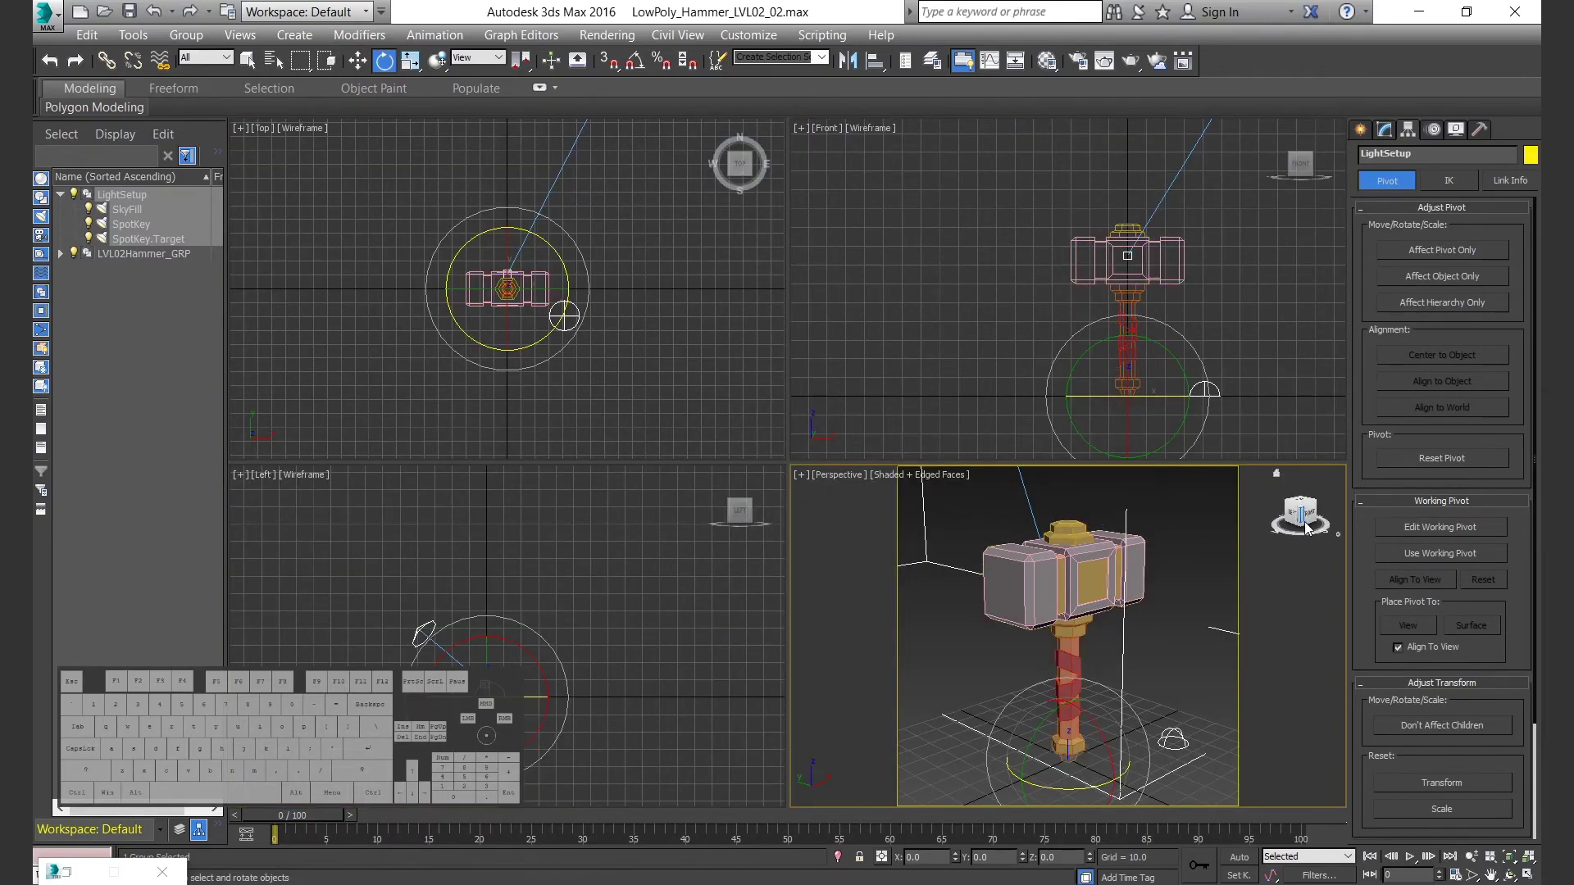
drag(1097, 400, 1369, 430)
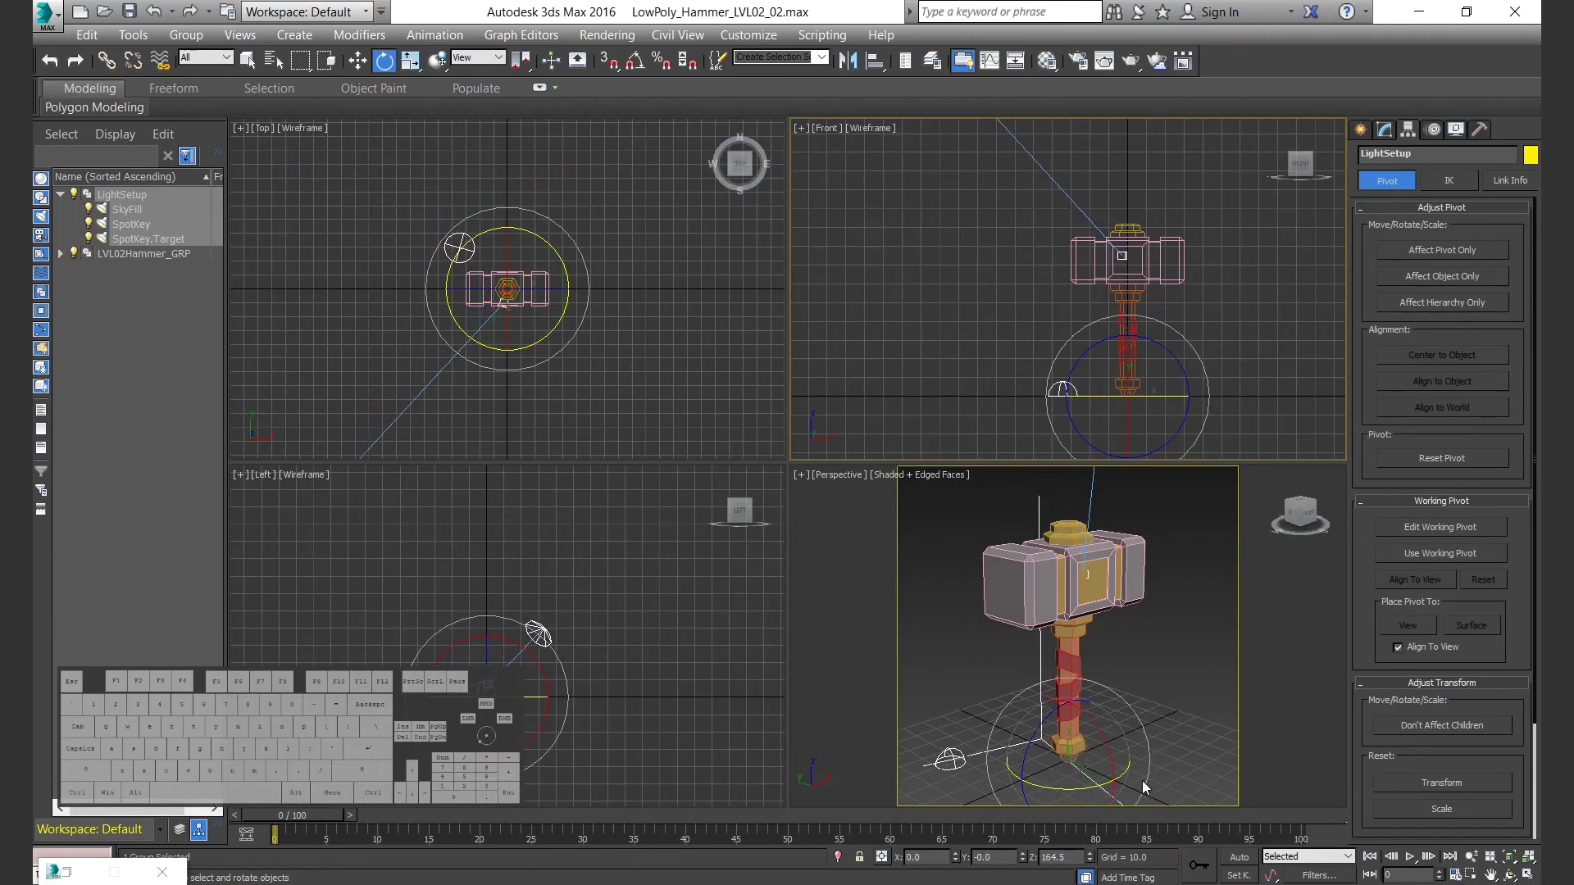
right_click(1149, 642)
key(shift+q)
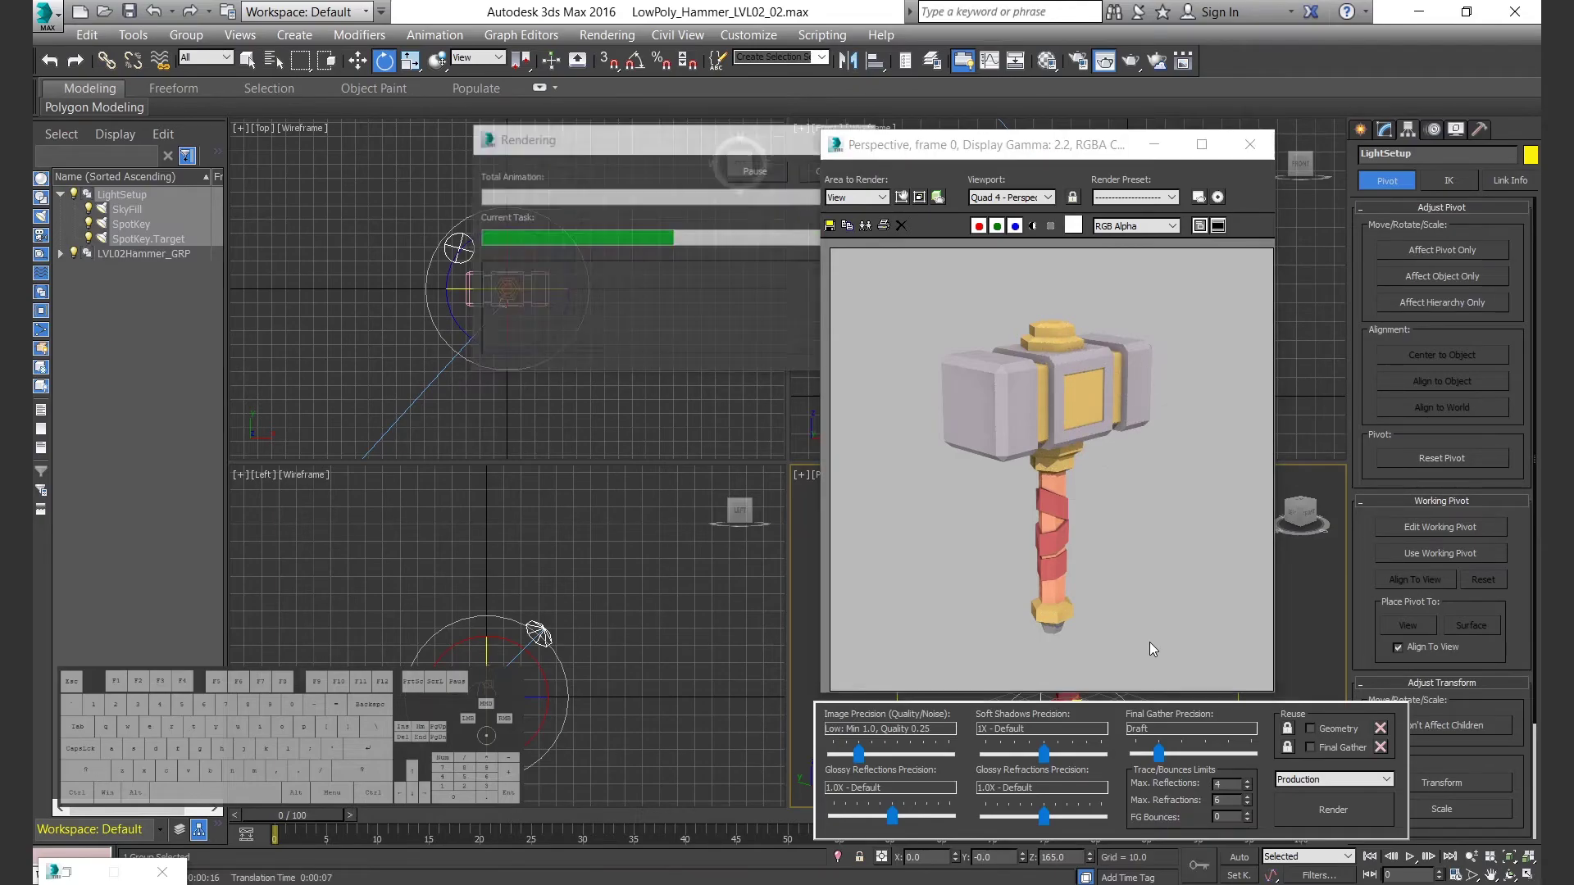
click(1249, 144)
Step: Set the LightSetup group's Z rotation to 135 degrees and render the maximized Perspective view
drag(1150, 395, 1077, 395)
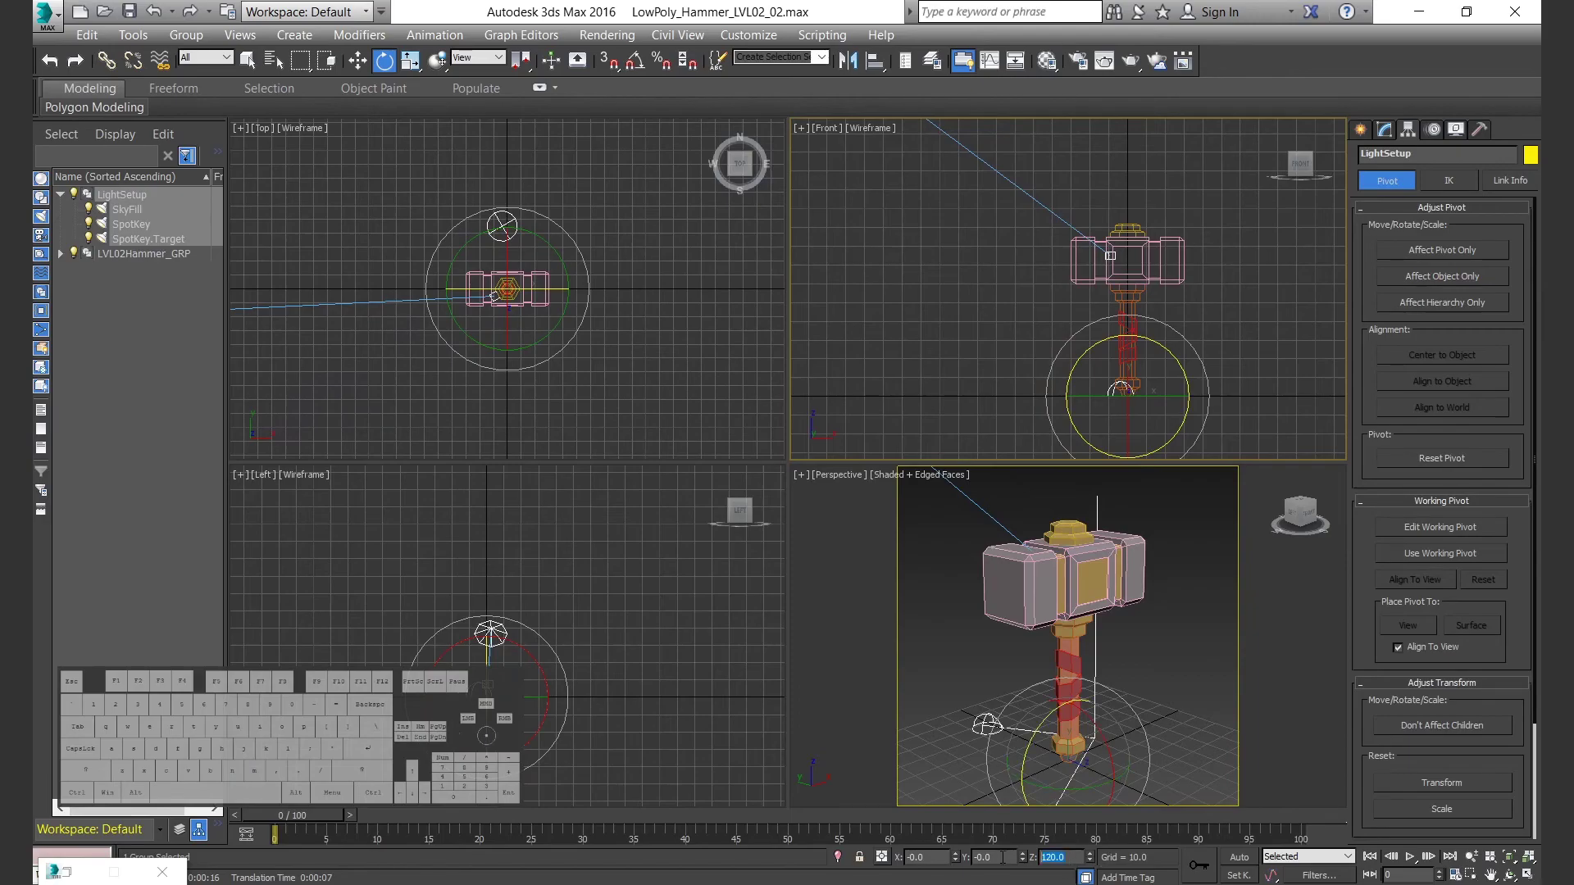
text(90)
key(Return)
text(135)
key(Return)
right_click(1141, 637)
key(alt+w)
key(shift+q)
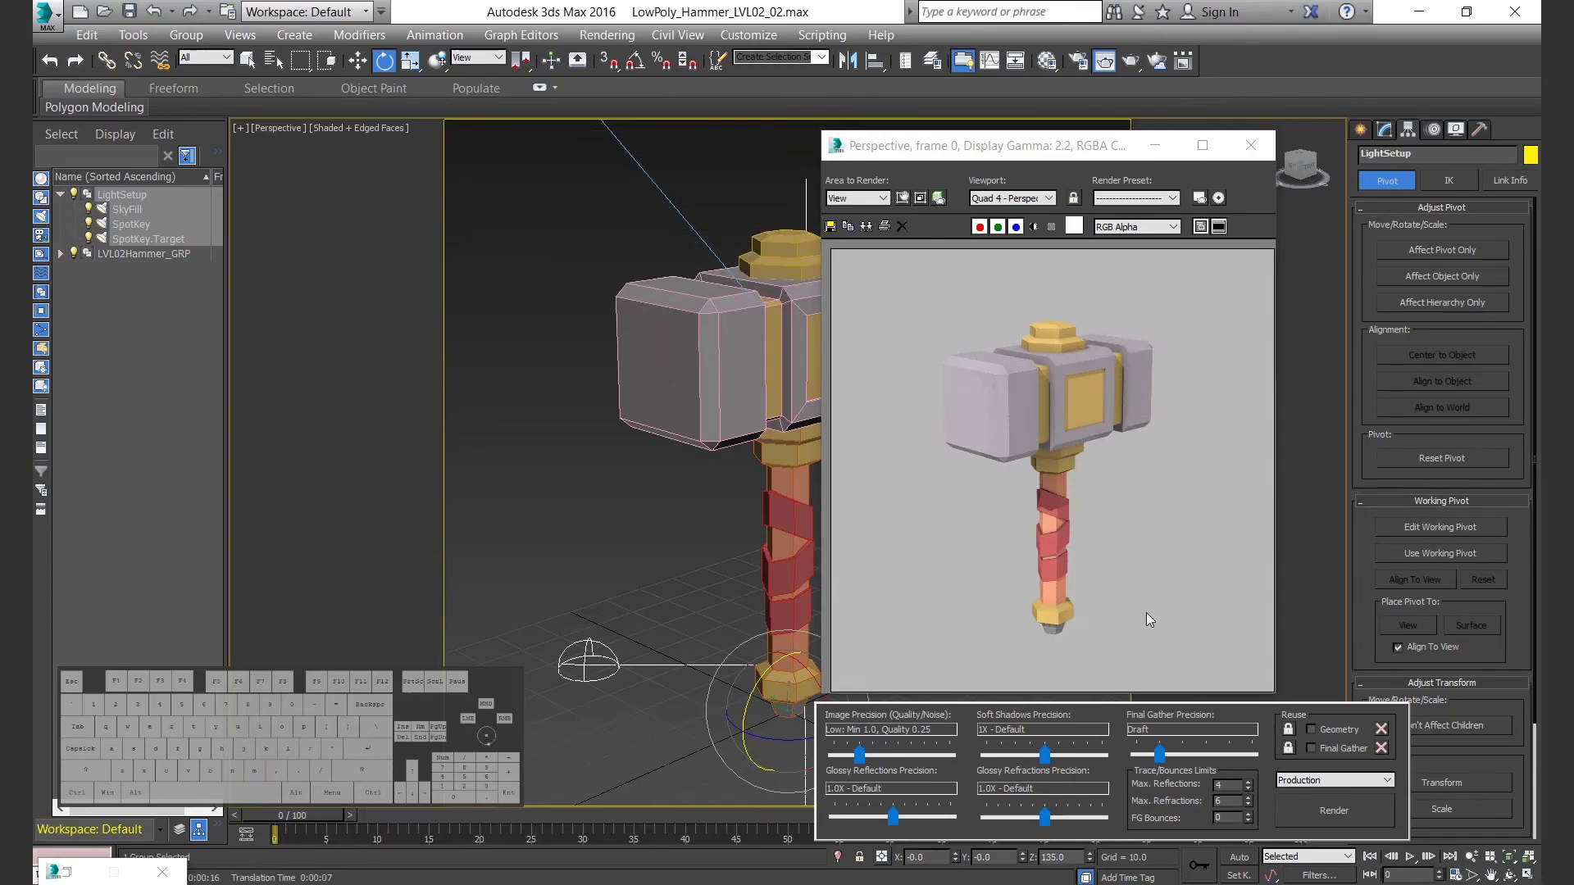
Step: Maximize the render and start saving it in the scenes folder under the name LowPoly_Hammer_LVL02_01.png
click(1202, 145)
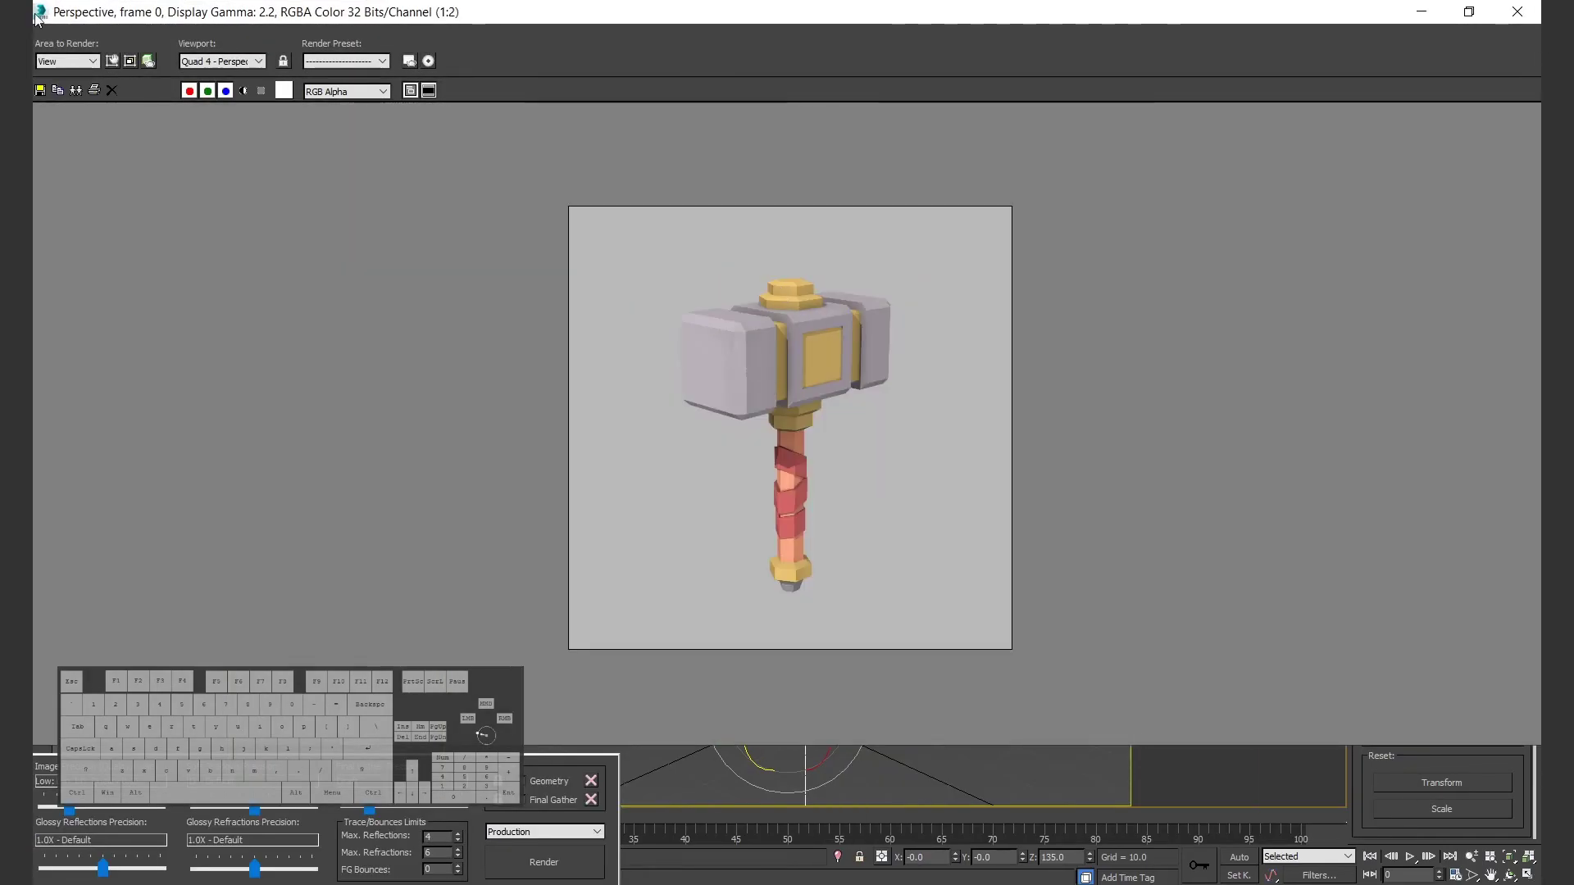
click(39, 91)
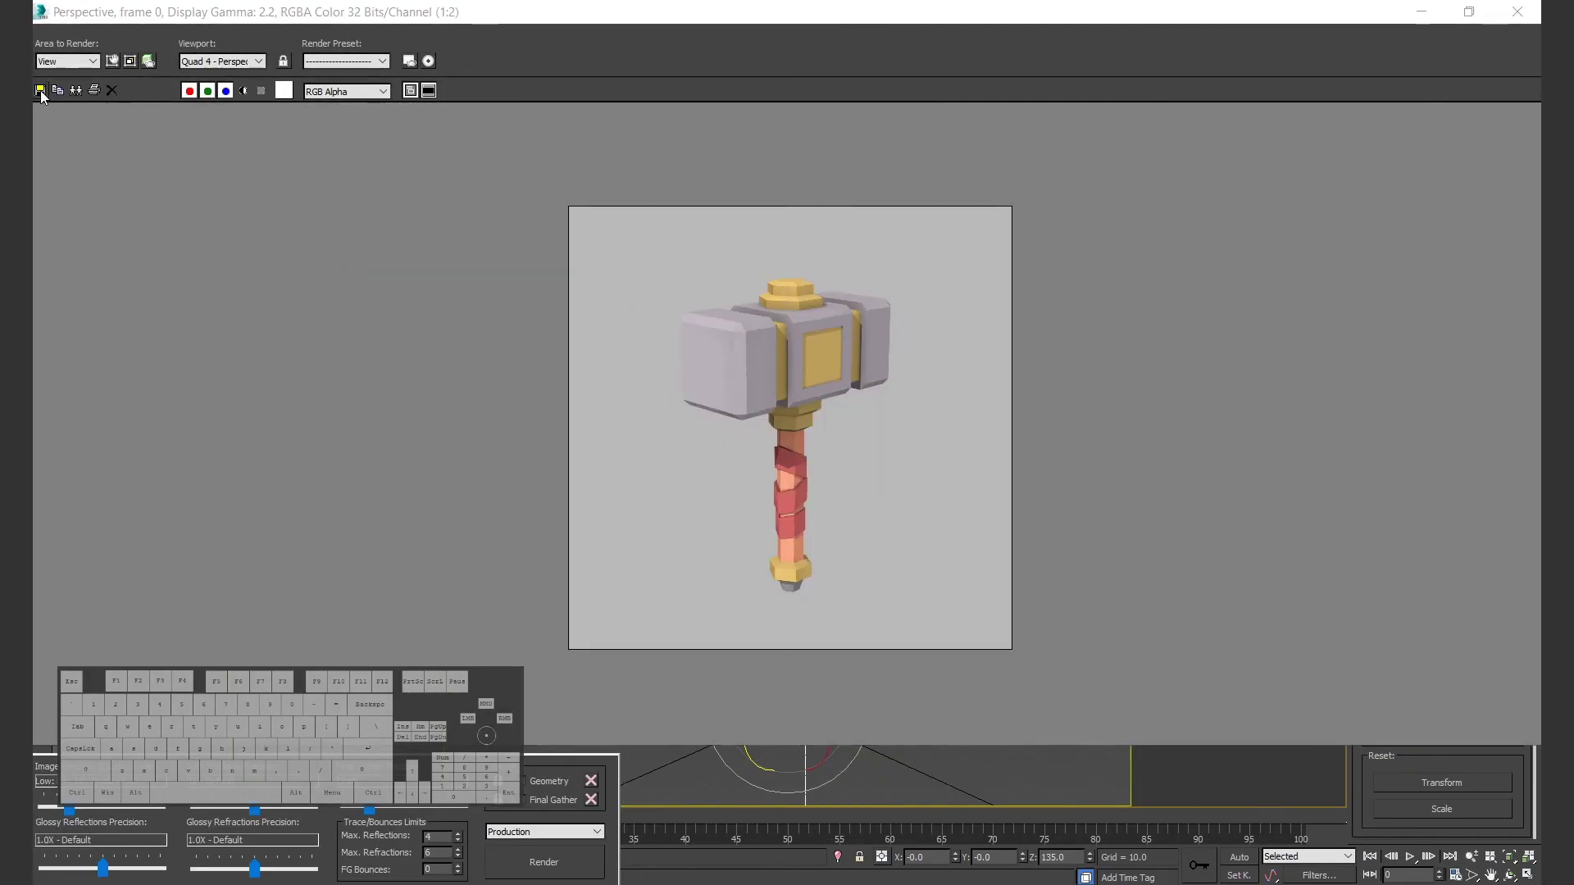
scroll(314, 194, down, 7)
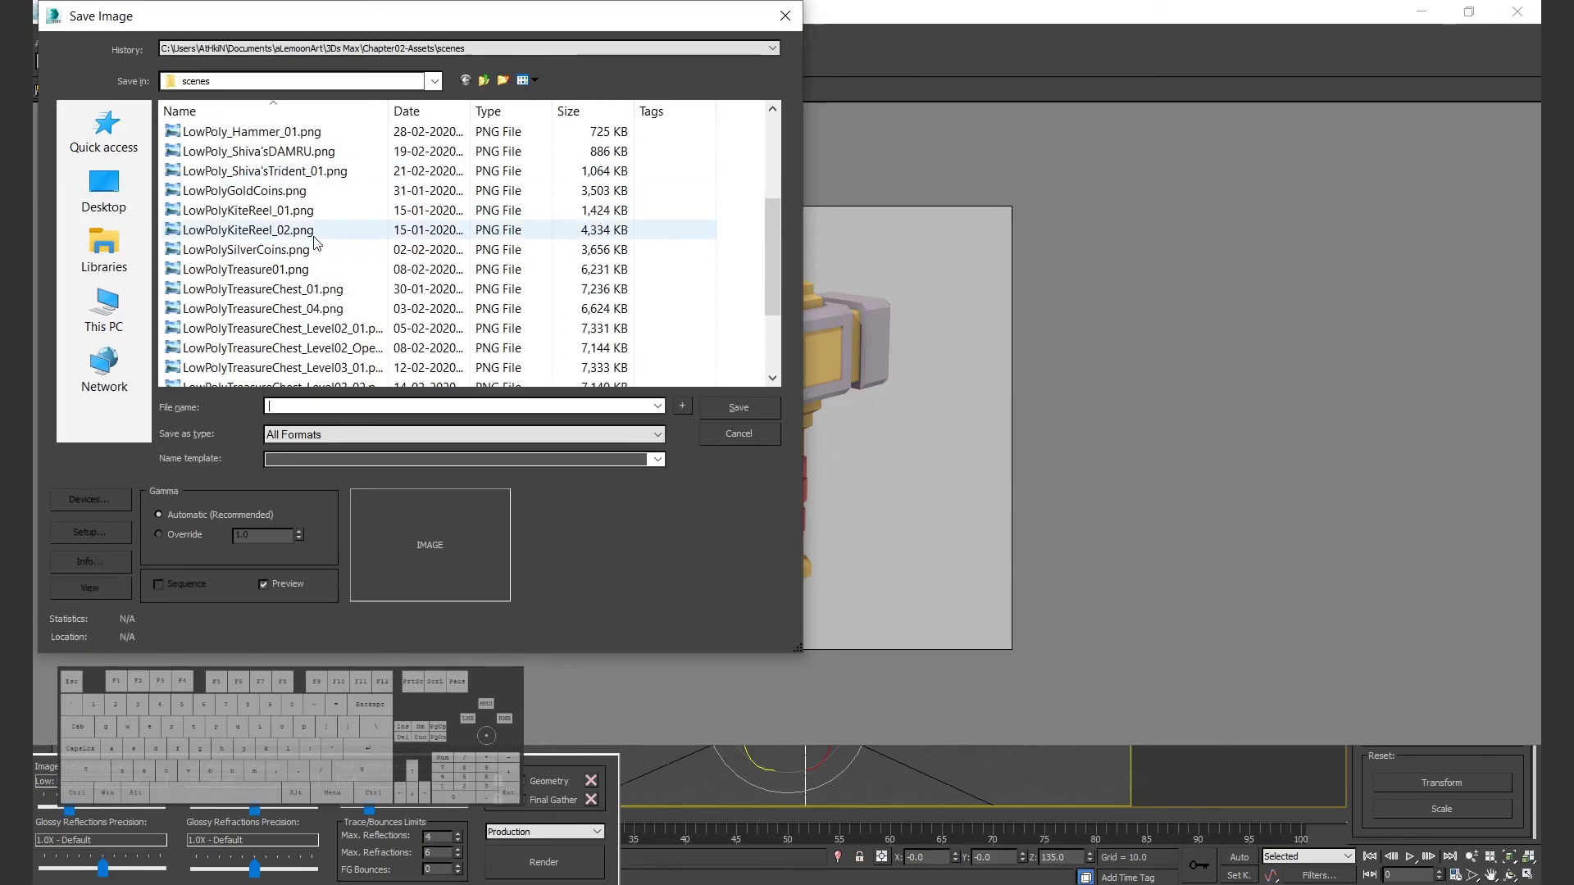
scroll(314, 262, up, 2)
click(278, 135)
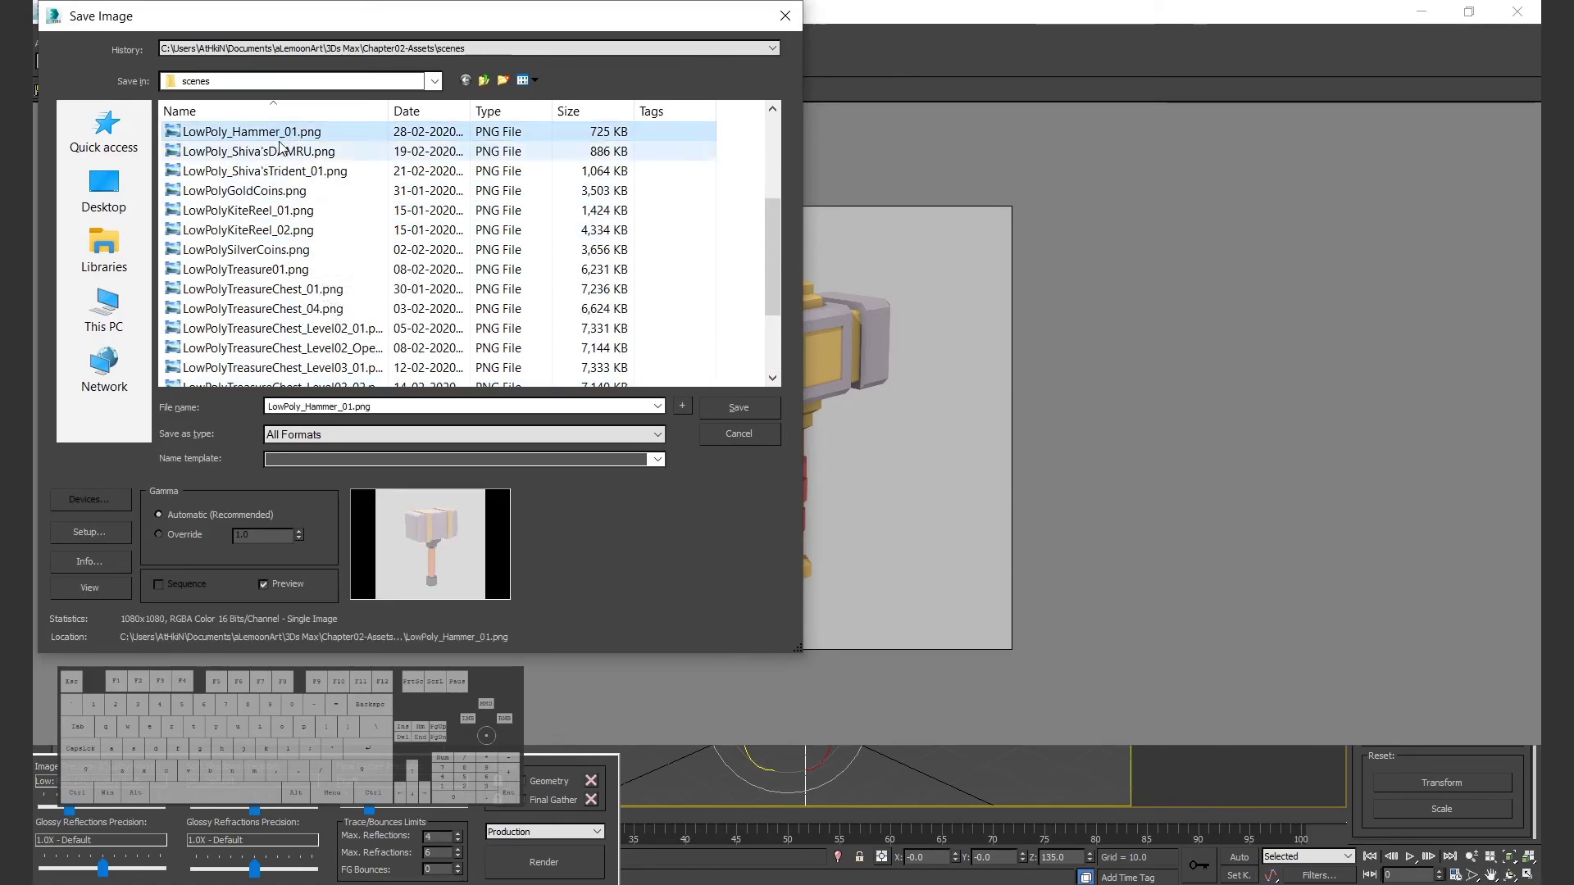
click(345, 406)
text(L_)
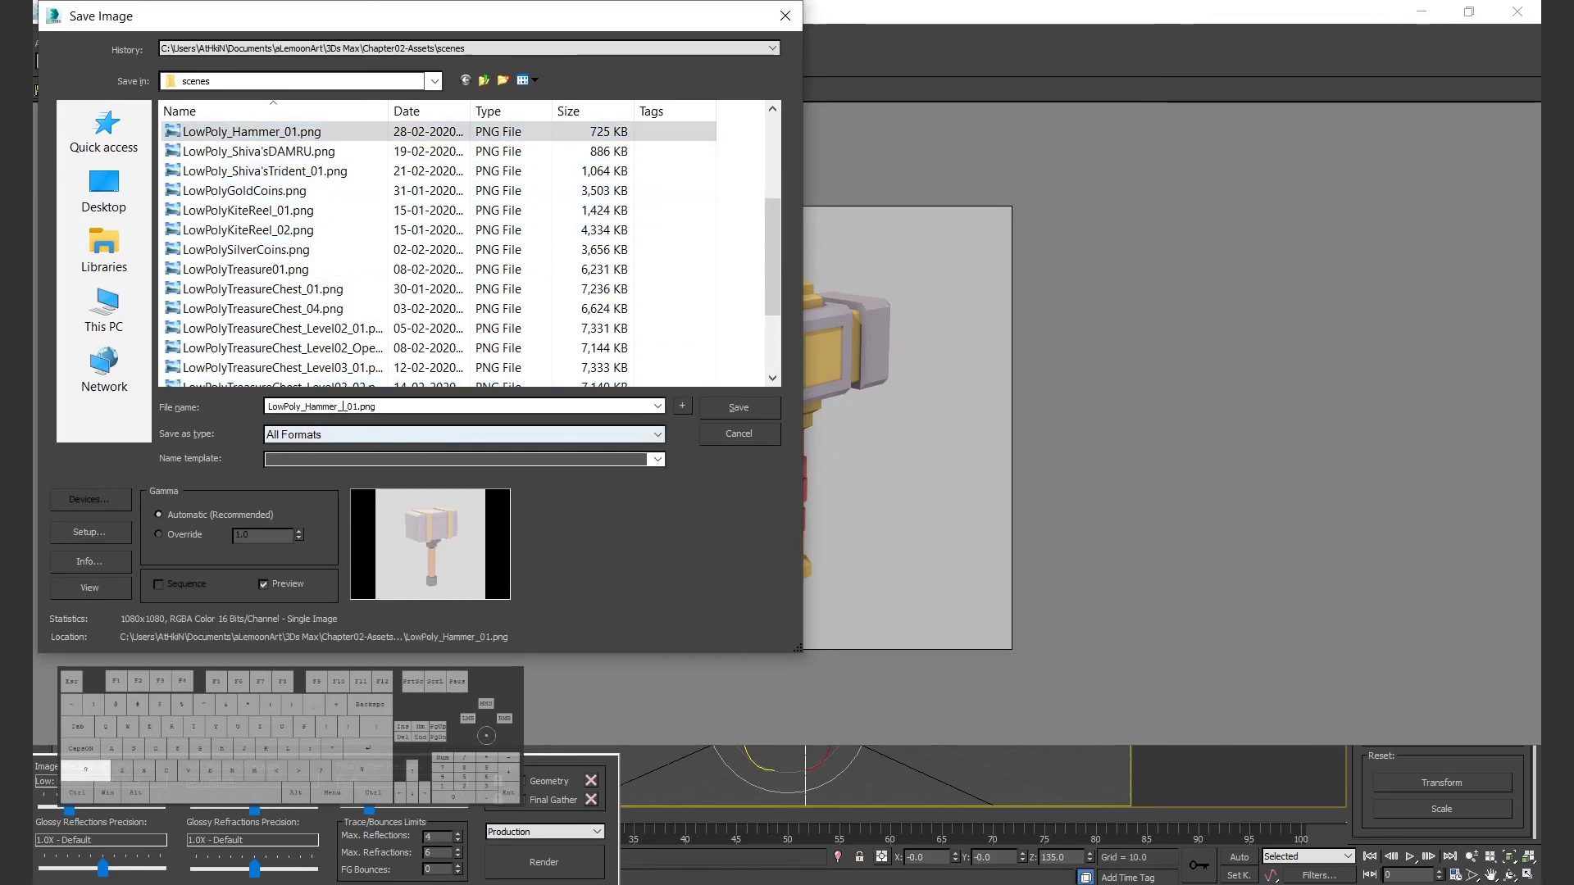
text(VL02)
Step: Save the render as a PNG image file with RGB 48 bit colours and an alpha channel
click(347, 433)
click(353, 584)
click(739, 408)
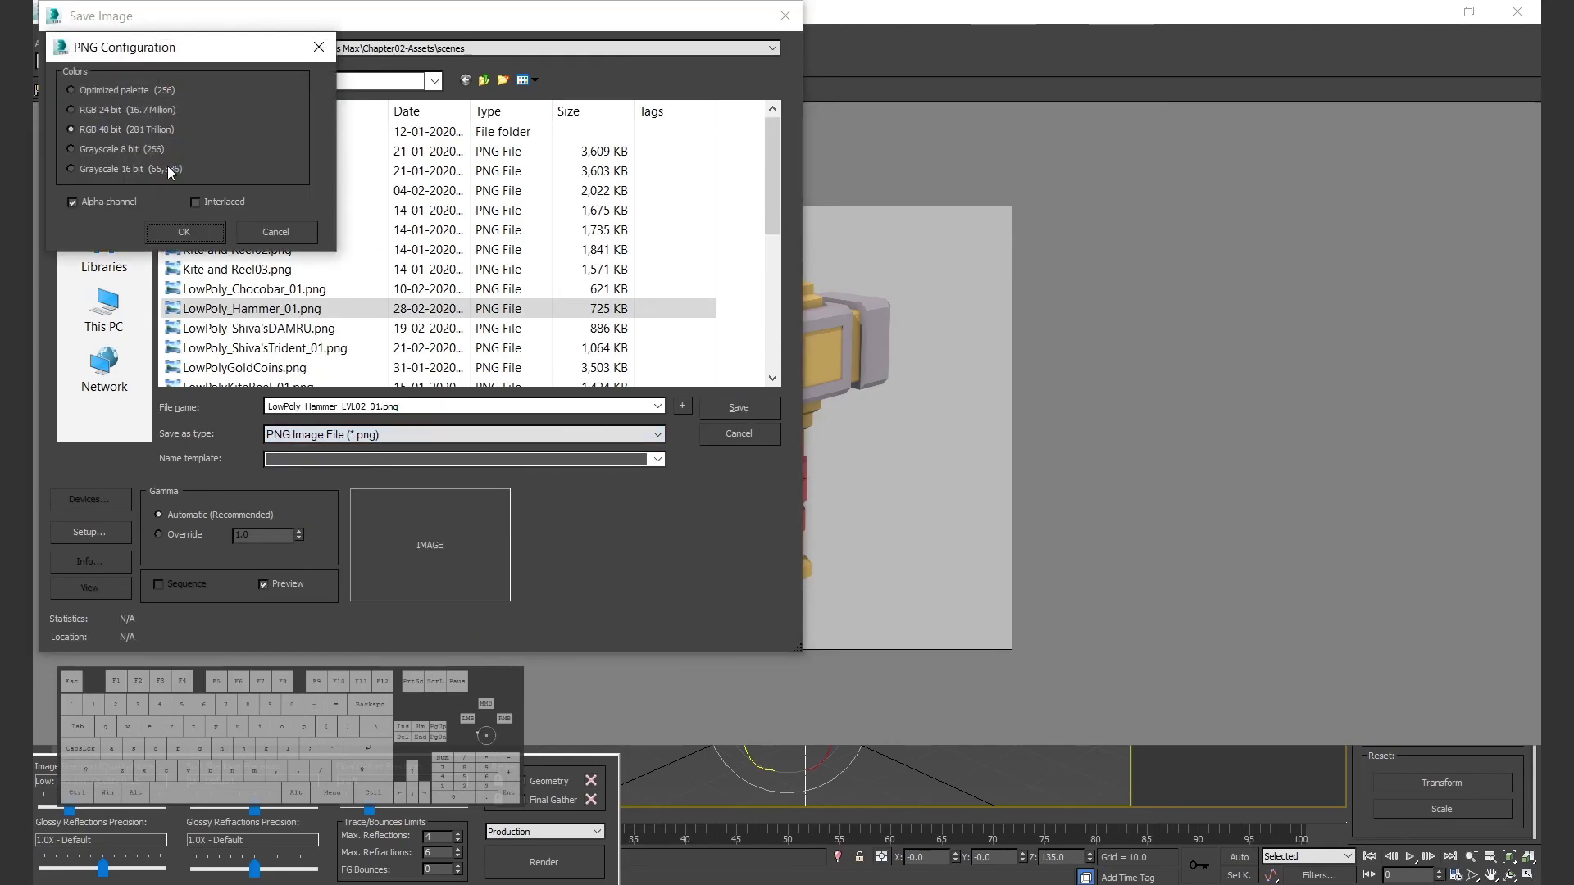
drag(178, 49, 894, 108)
click(905, 294)
Step: Restore the render window's size, move it aside from the hammer and clear the scene selection
click(1469, 12)
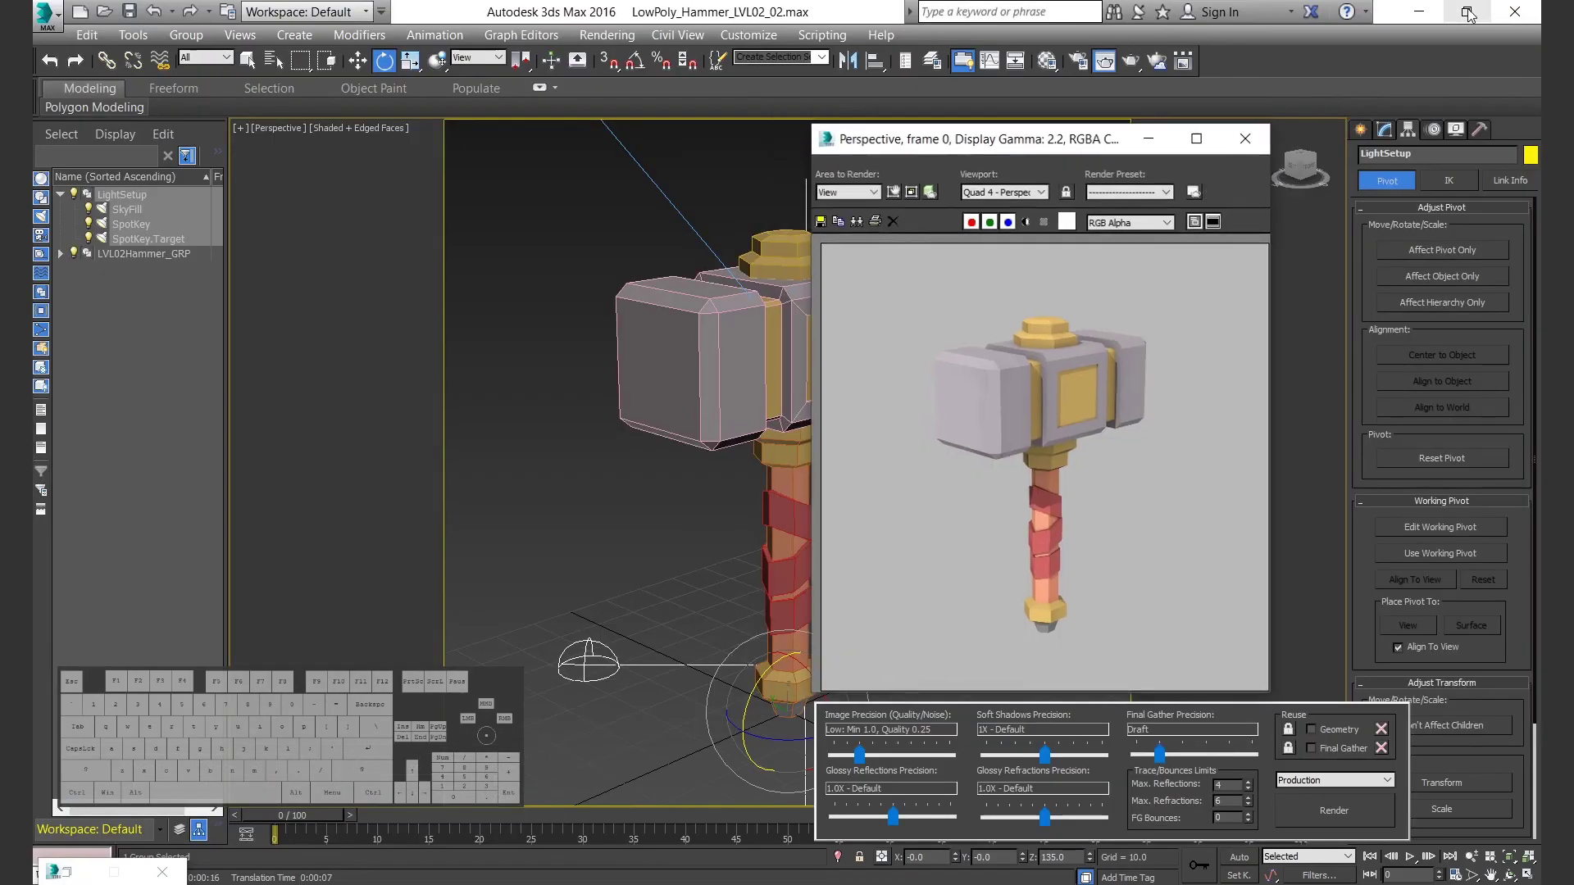
drag(1057, 154, 1123, 145)
click(158, 415)
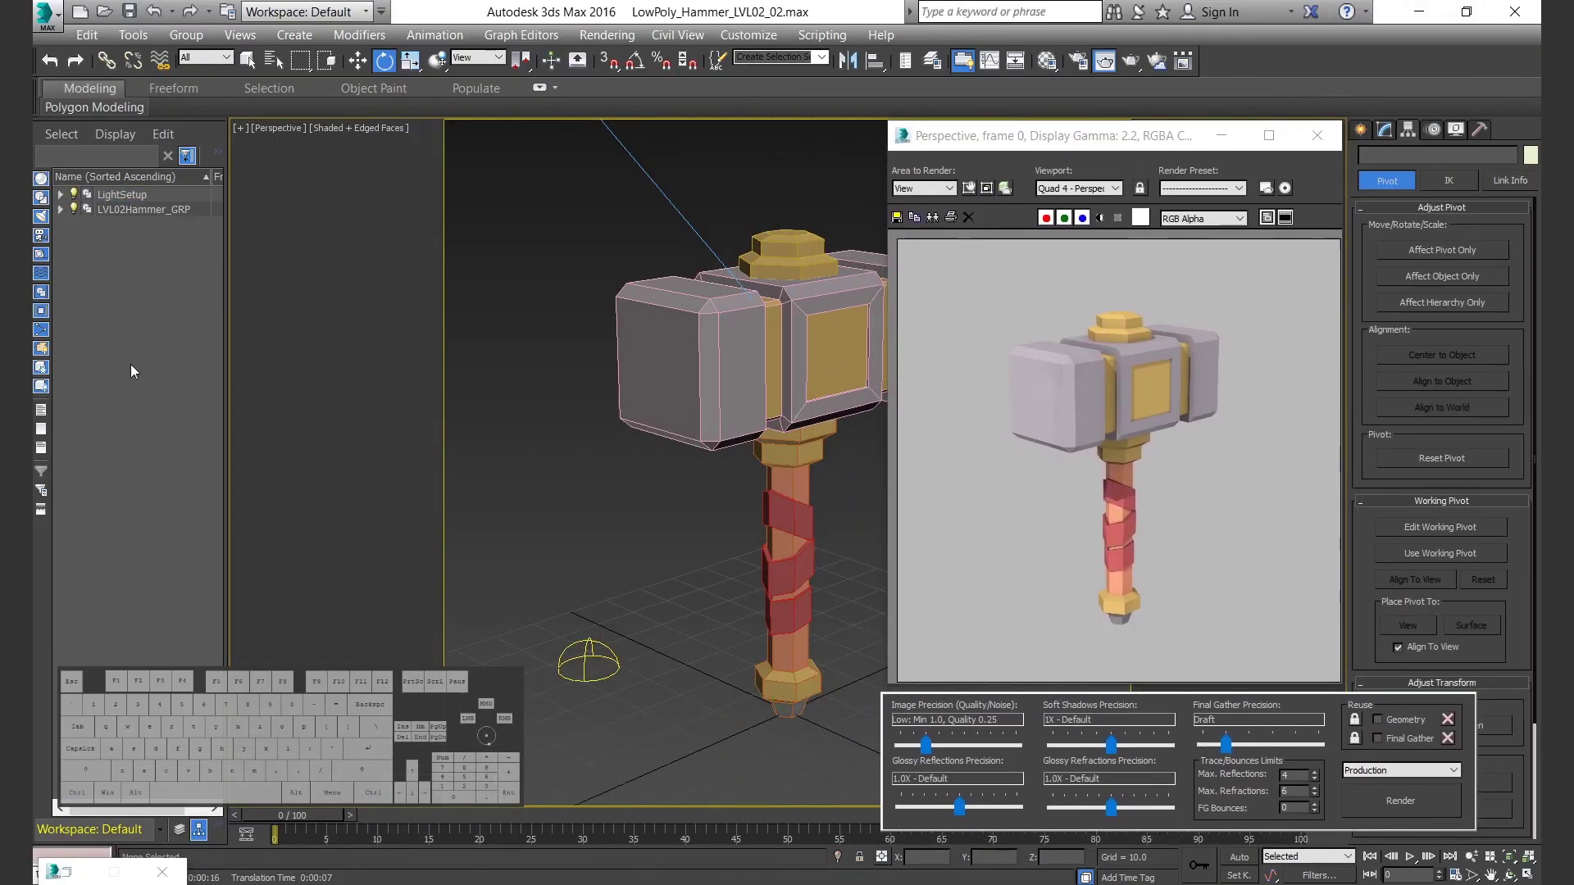